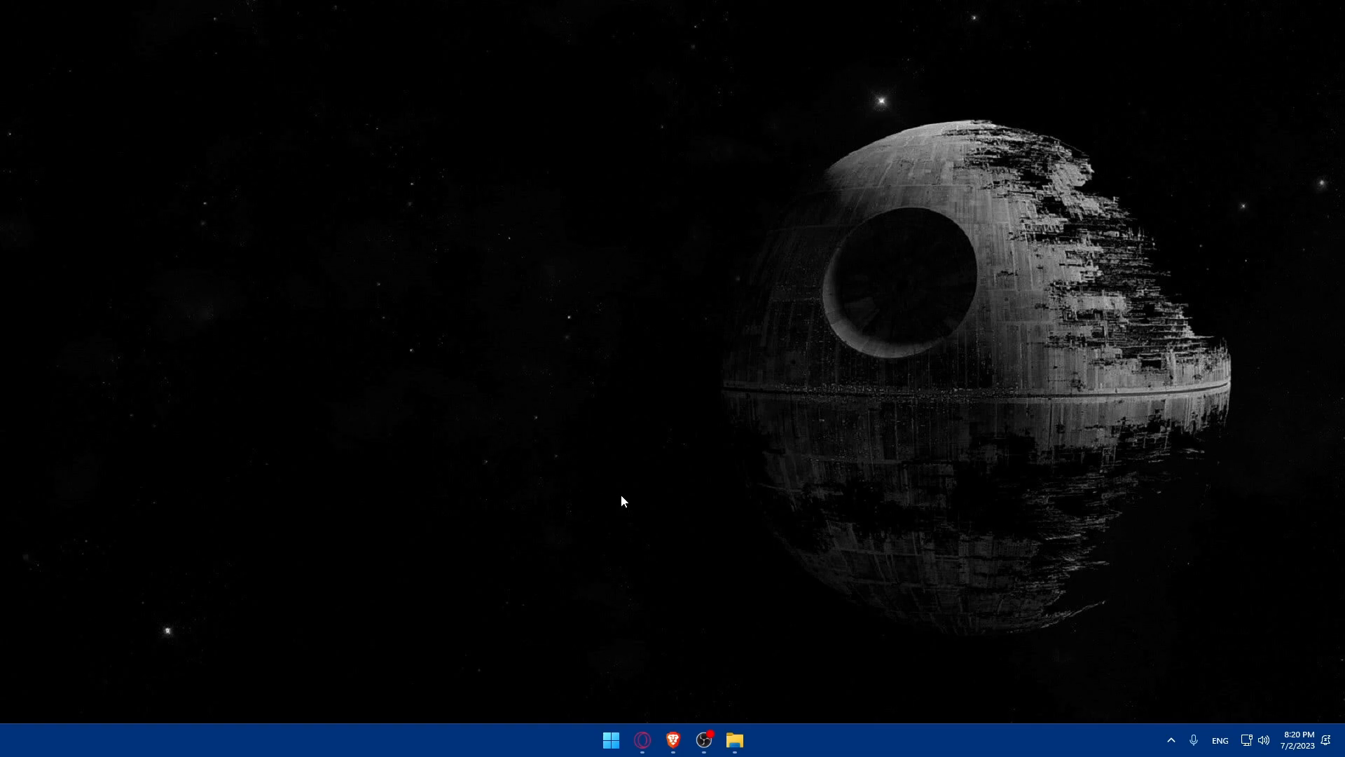
Step: Switch to the Brave browser and go to notion.com
{"action": "left_click", "coordinate": [673, 740]}
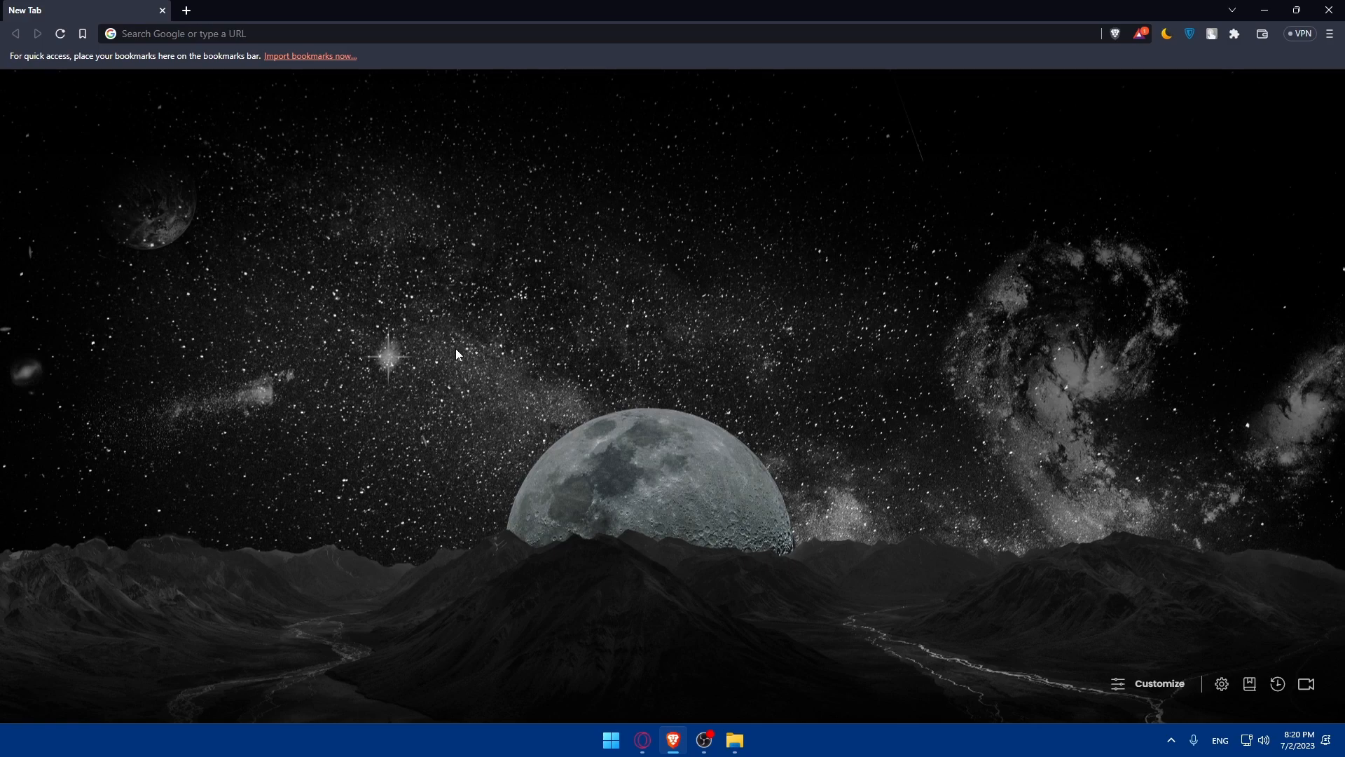
{"action": "left_click", "coordinate": [229, 32]}
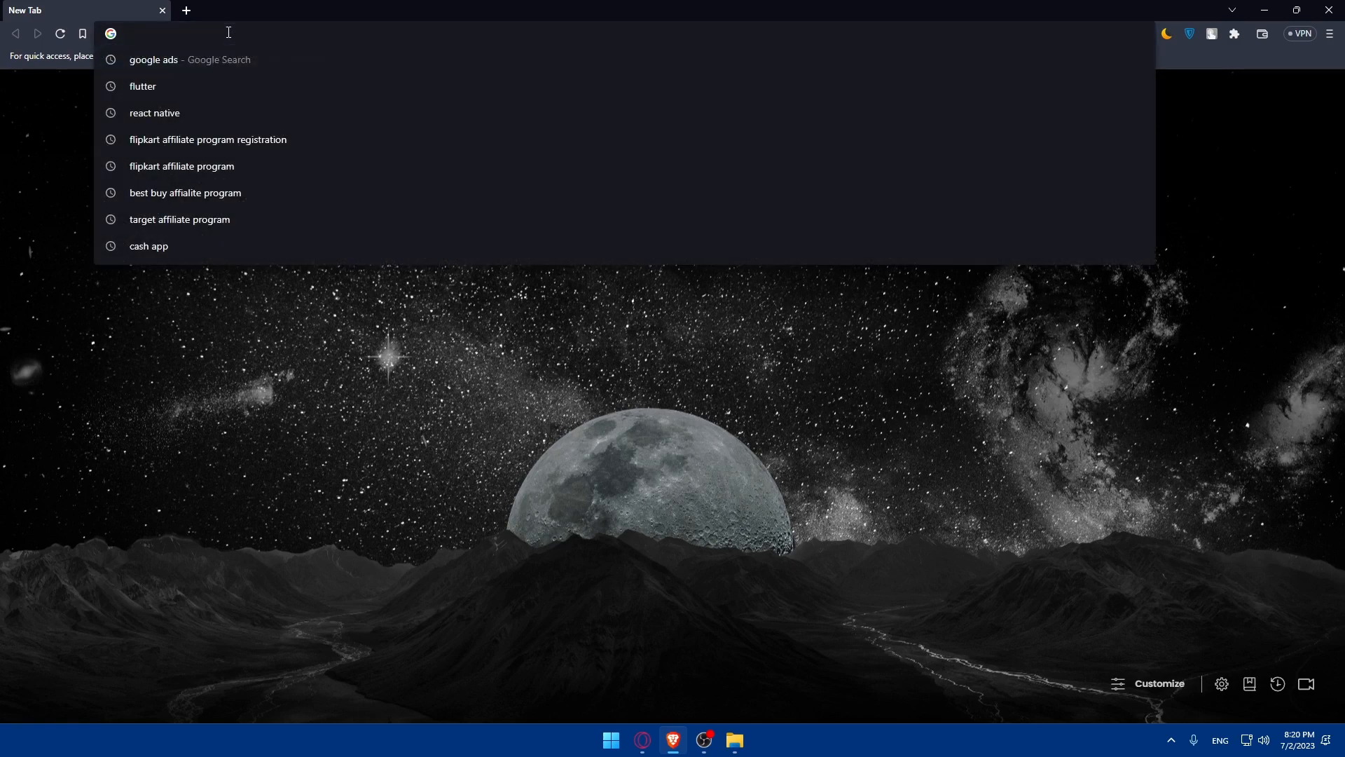
{"action": "type", "text": "notion.com"}
{"action": "key", "text": "Return"}
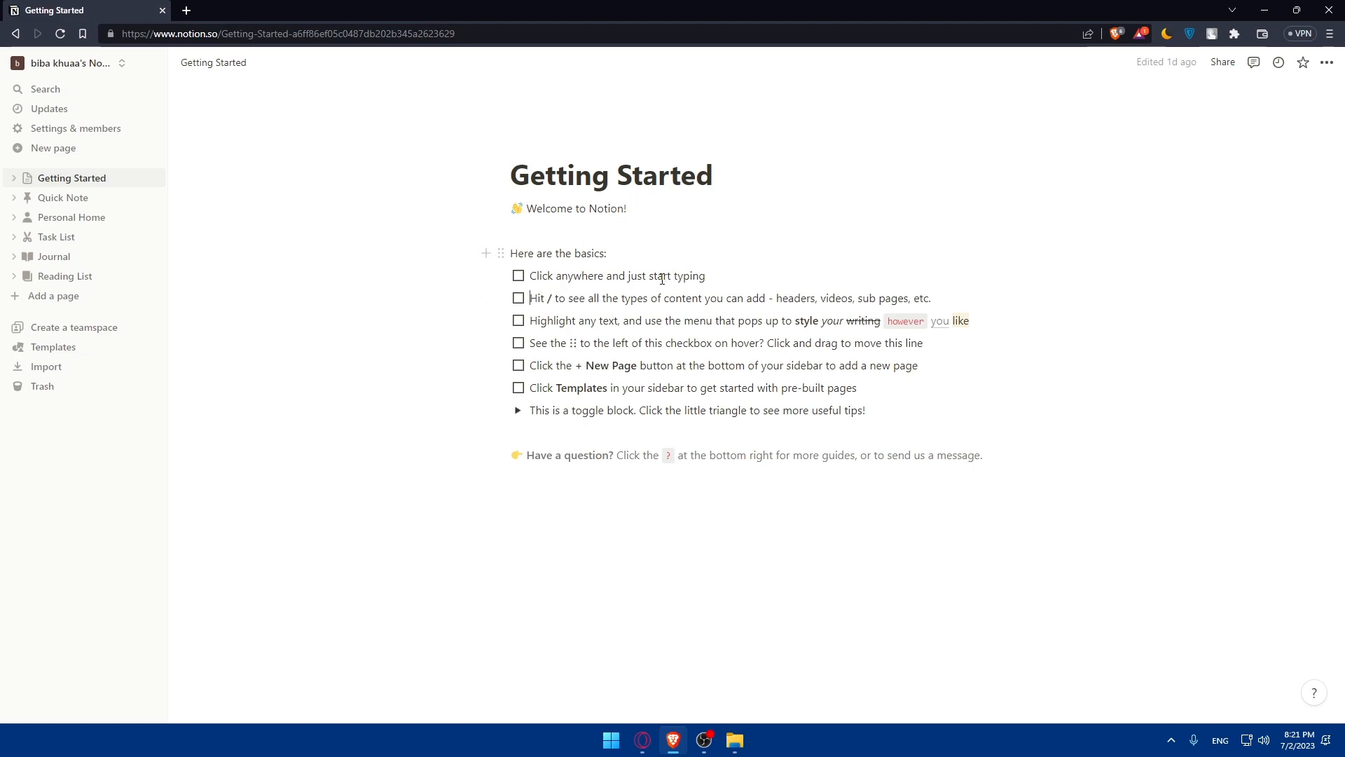
{"action": "left_click", "coordinate": [596, 278]}
{"action": "left_click", "coordinate": [1183, 368]}
{"action": "type", "text": "d"}
{"action": "key", "text": "BackSpace"}
{"action": "key", "text": "BackSpace"}
Step: Look through the Quick Note, Personal Home and Task List pages of the workspace
{"action": "left_click", "coordinate": [81, 200]}
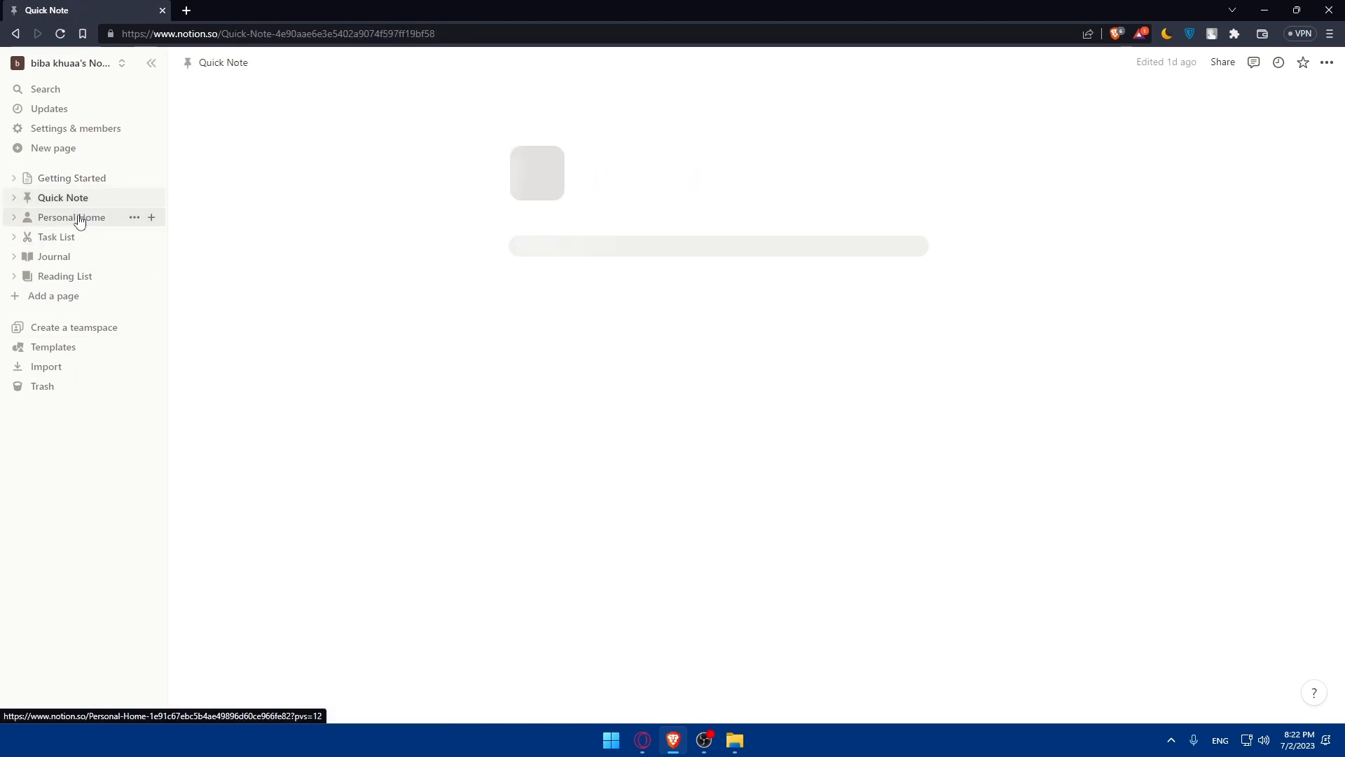
{"action": "left_click", "coordinate": [79, 220]}
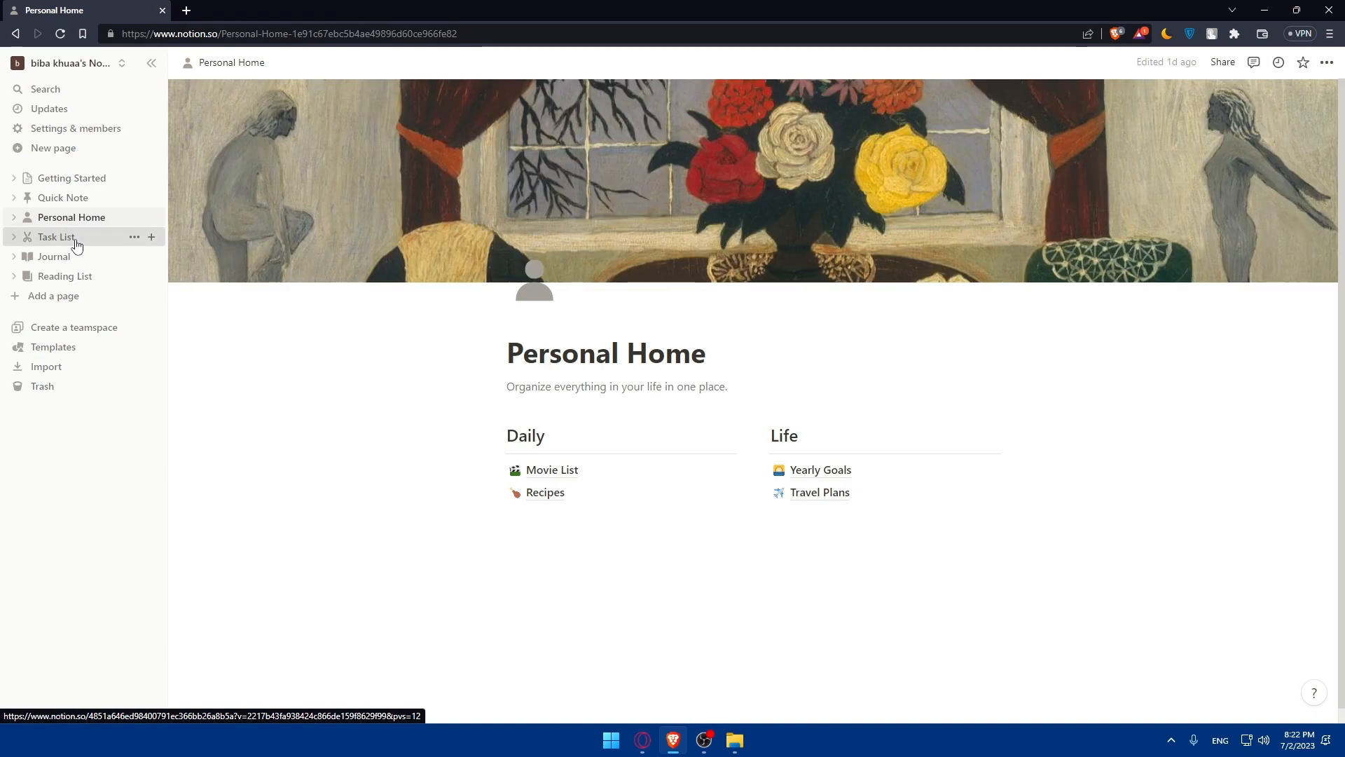
{"action": "left_click", "coordinate": [77, 238]}
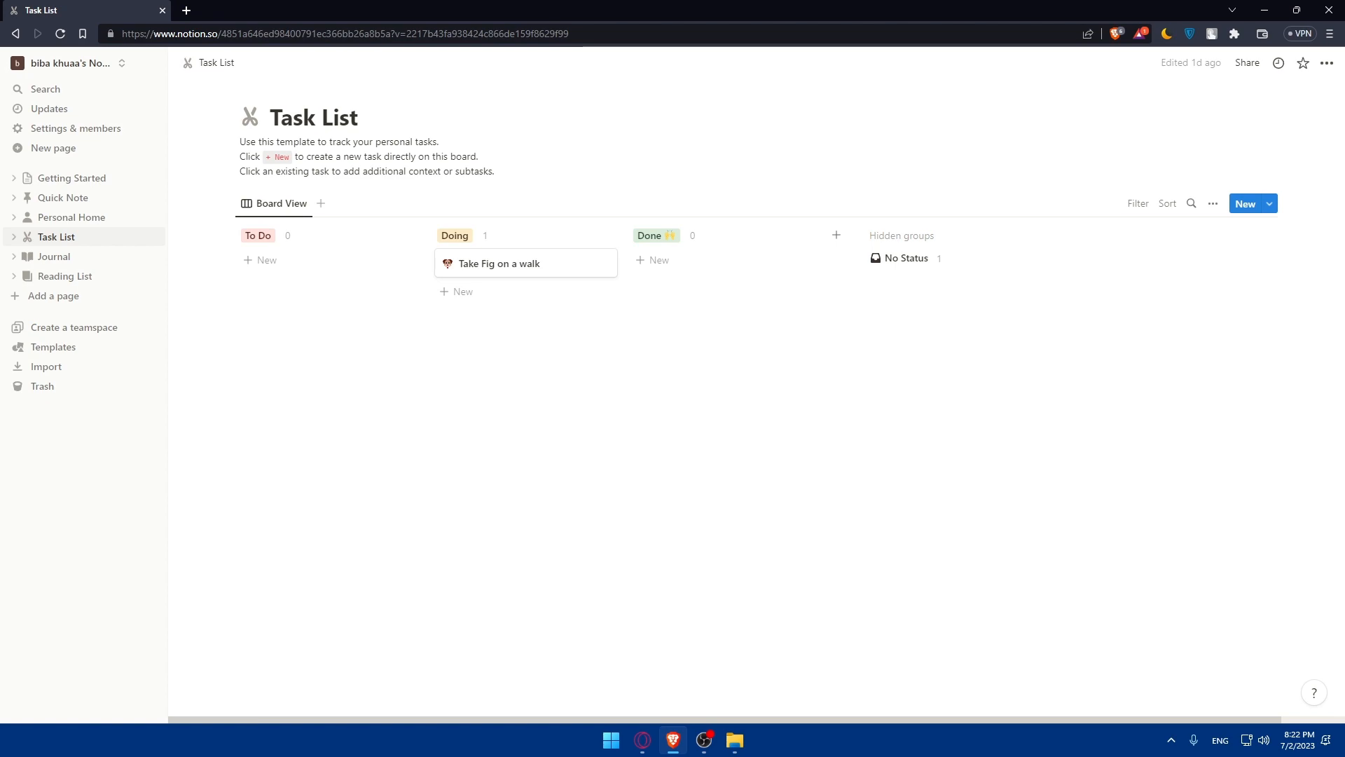
Step: Add a new page titled TEST to the workspace and make it a table
{"action": "left_click", "coordinate": [74, 306]}
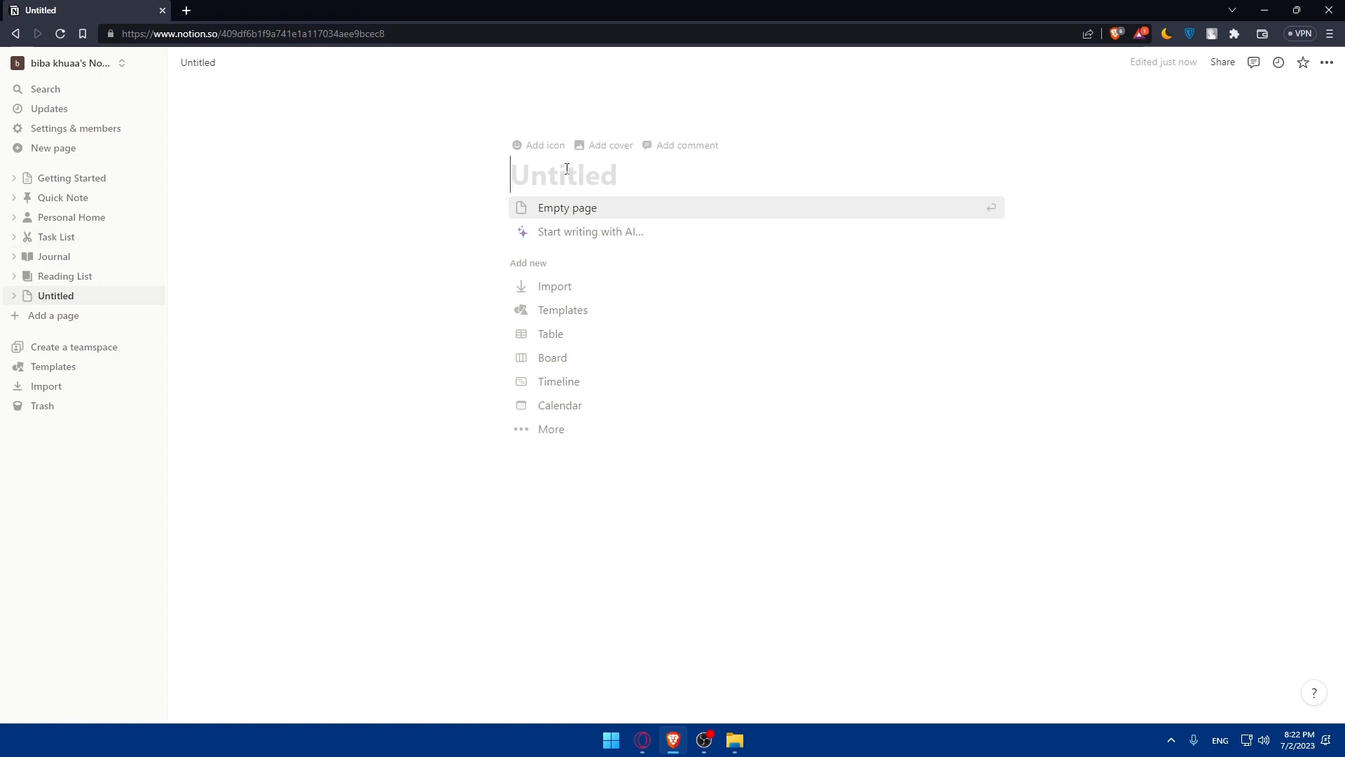
{"action": "type", "text": "TEST"}
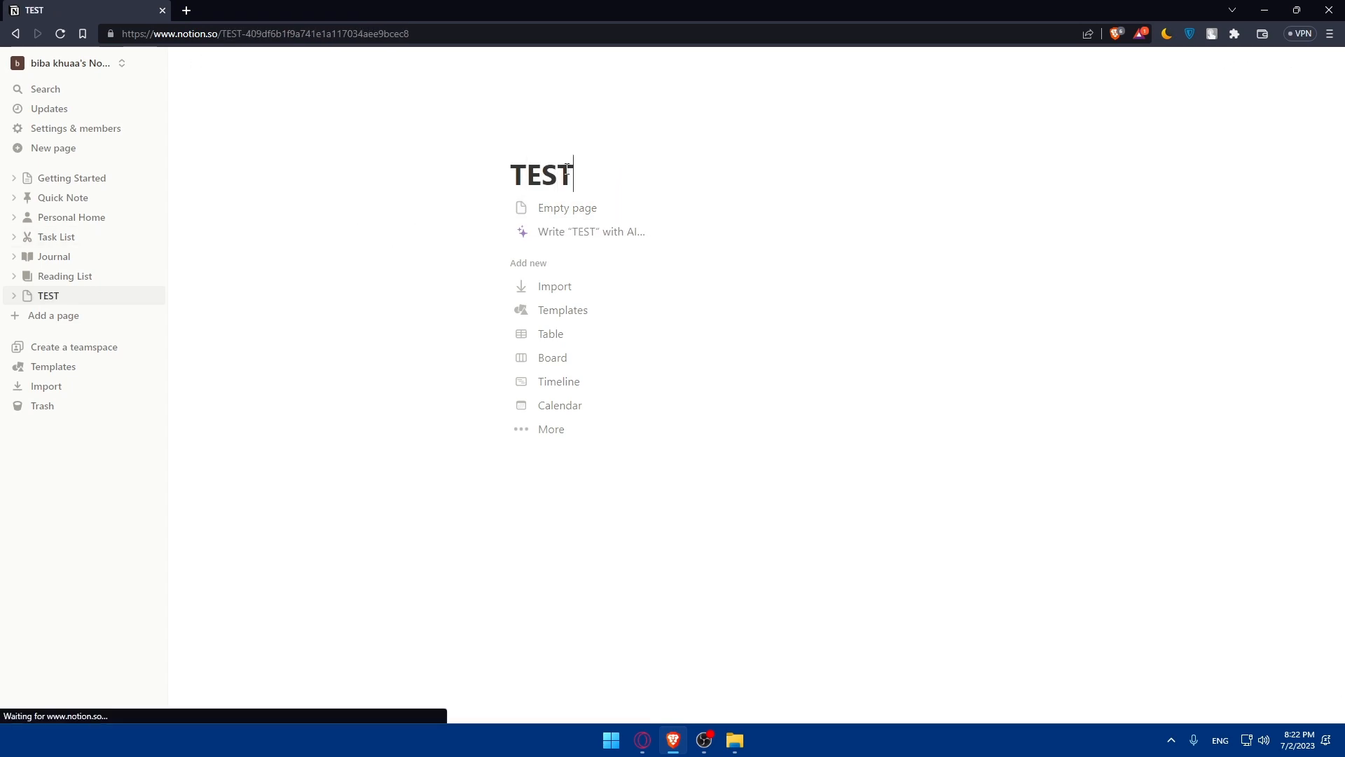
{"action": "type", "text": "--"}
{"action": "key", "text": "BackSpace"}
{"action": "key", "text": "BackSpace"}
{"action": "type", "text": "T"}
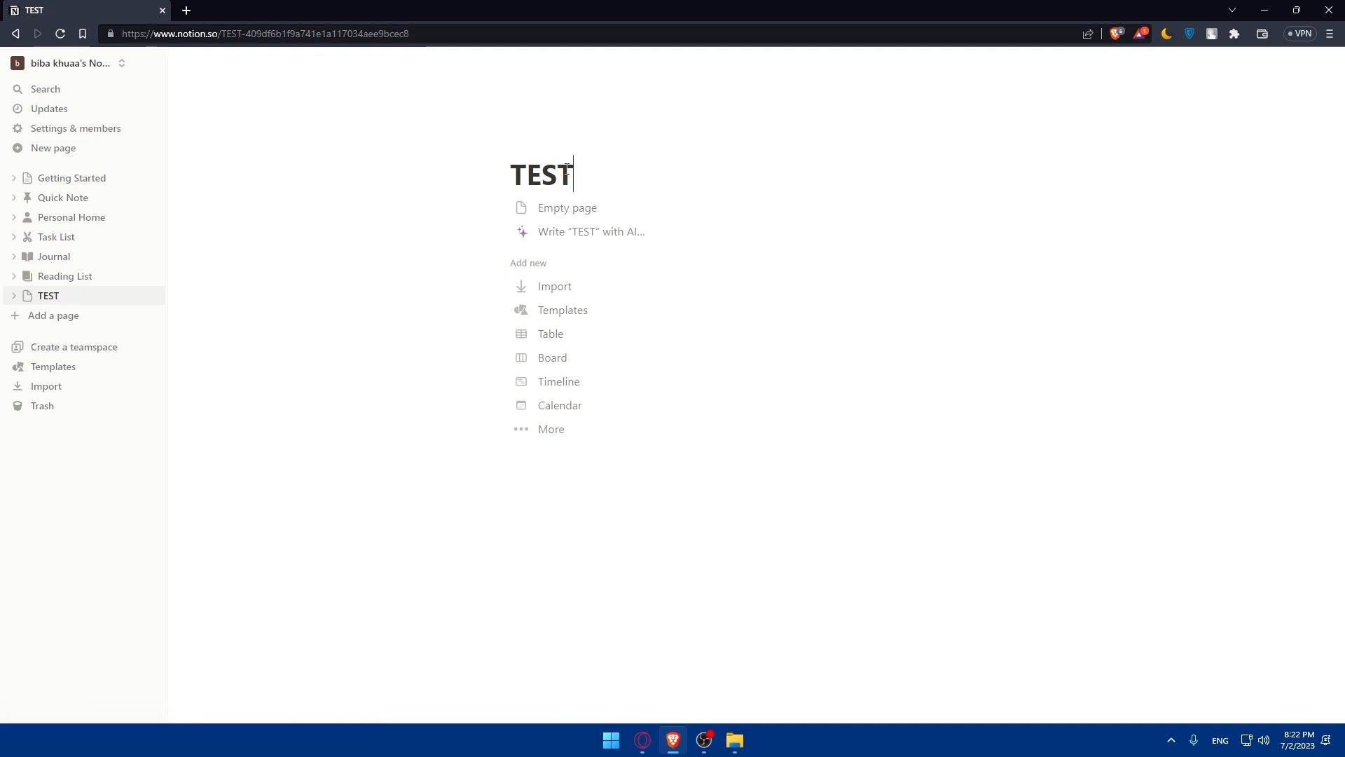
{"action": "left_click_drag", "start_coordinate": [580, 175], "coordinate": [477, 186]}
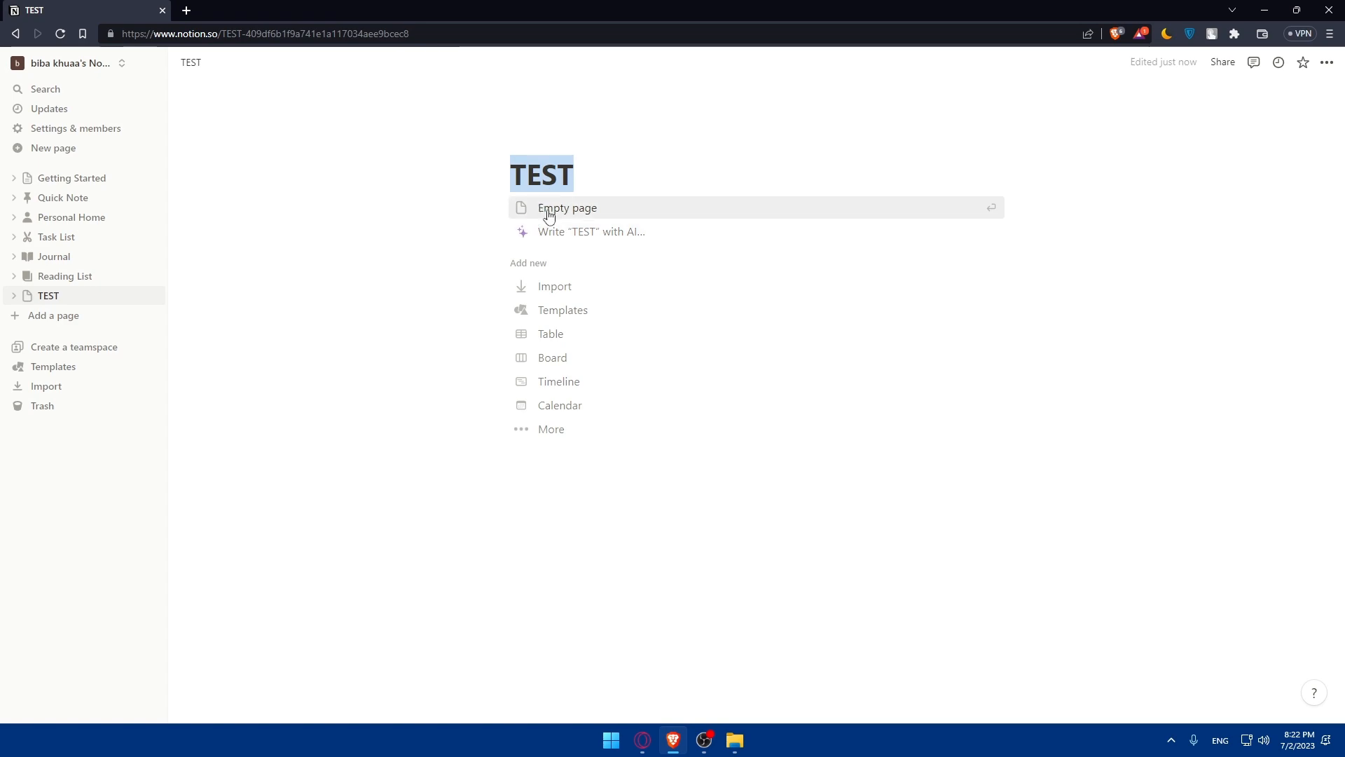
{"action": "left_click", "coordinate": [548, 340]}
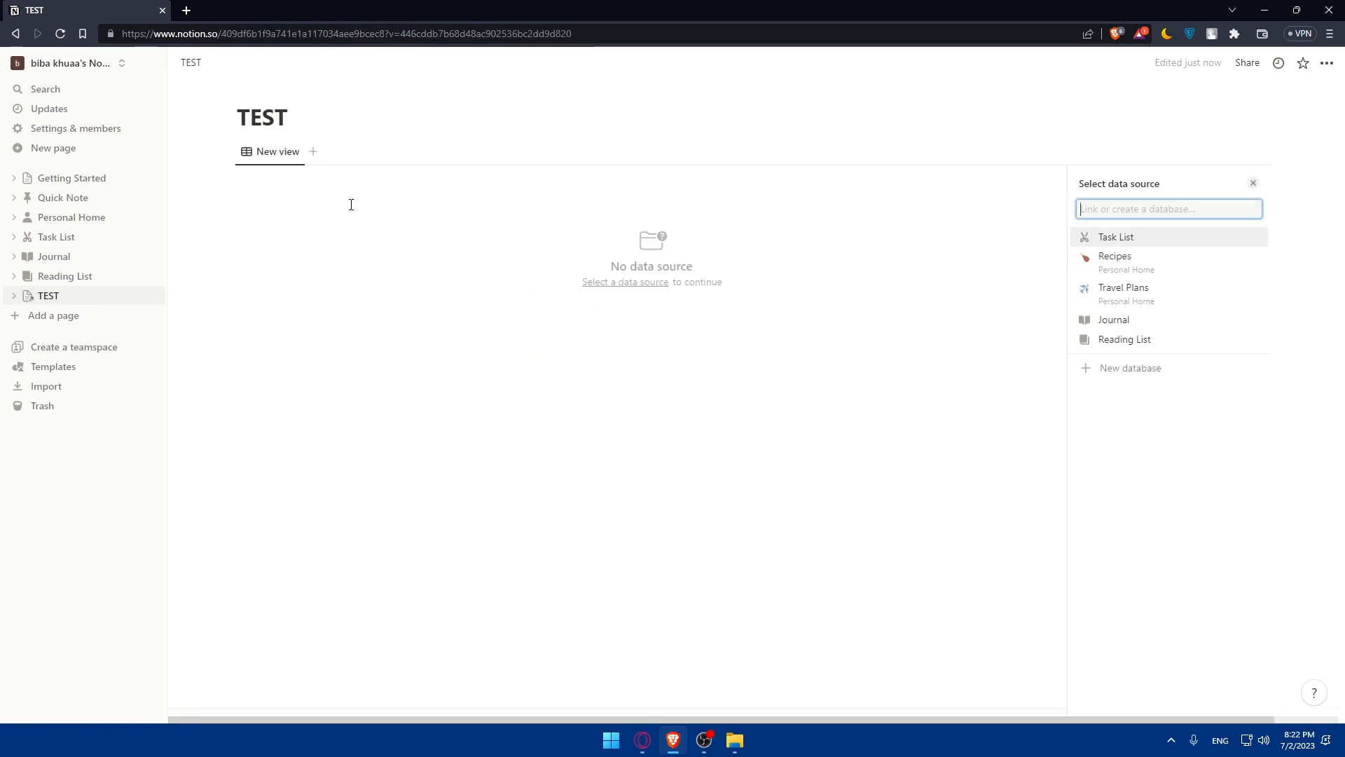
Step: Add three extra table views to the TEST page and return to its first view
{"action": "type", "text": "--"}
{"action": "left_click", "coordinate": [313, 151]}
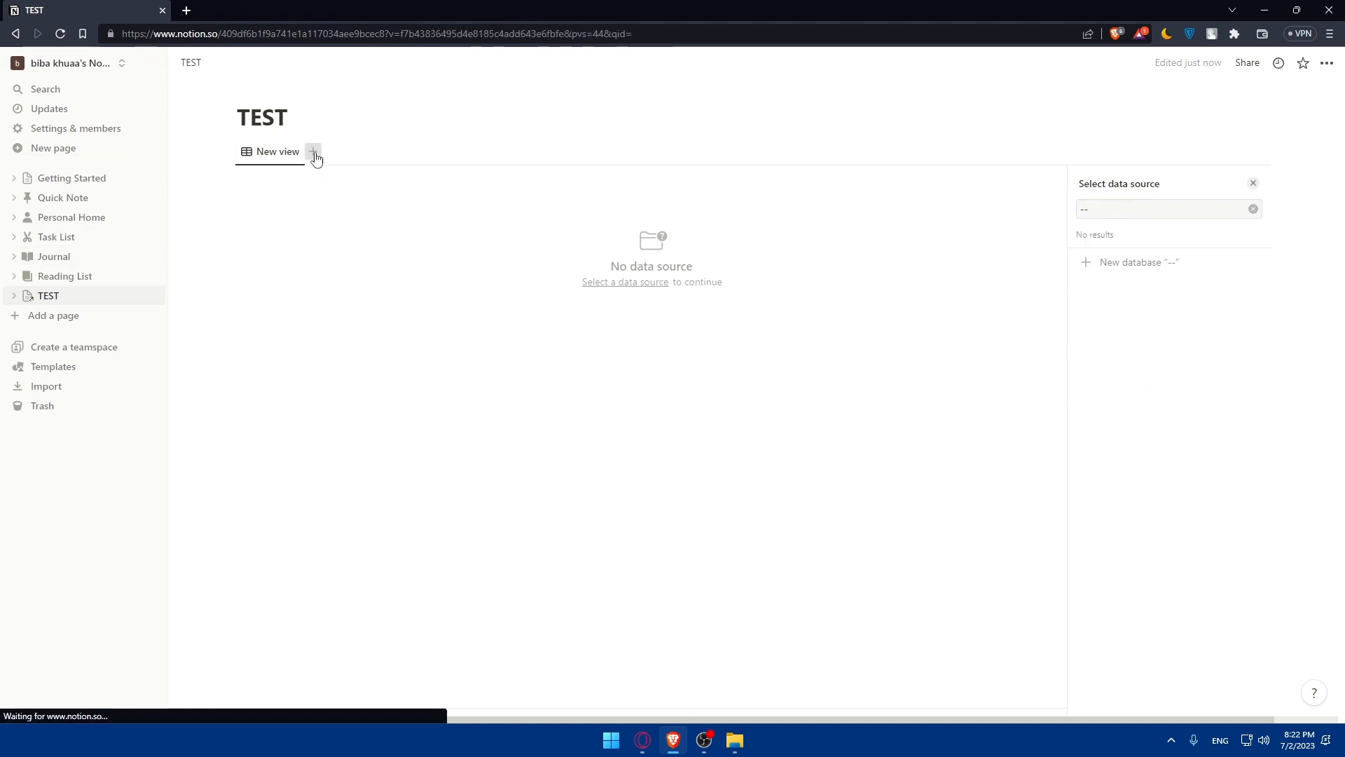
{"action": "left_click_drag", "start_coordinate": [269, 160], "coordinate": [312, 154]}
{"action": "left_click", "coordinate": [364, 153]}
{"action": "left_click", "coordinate": [412, 153]}
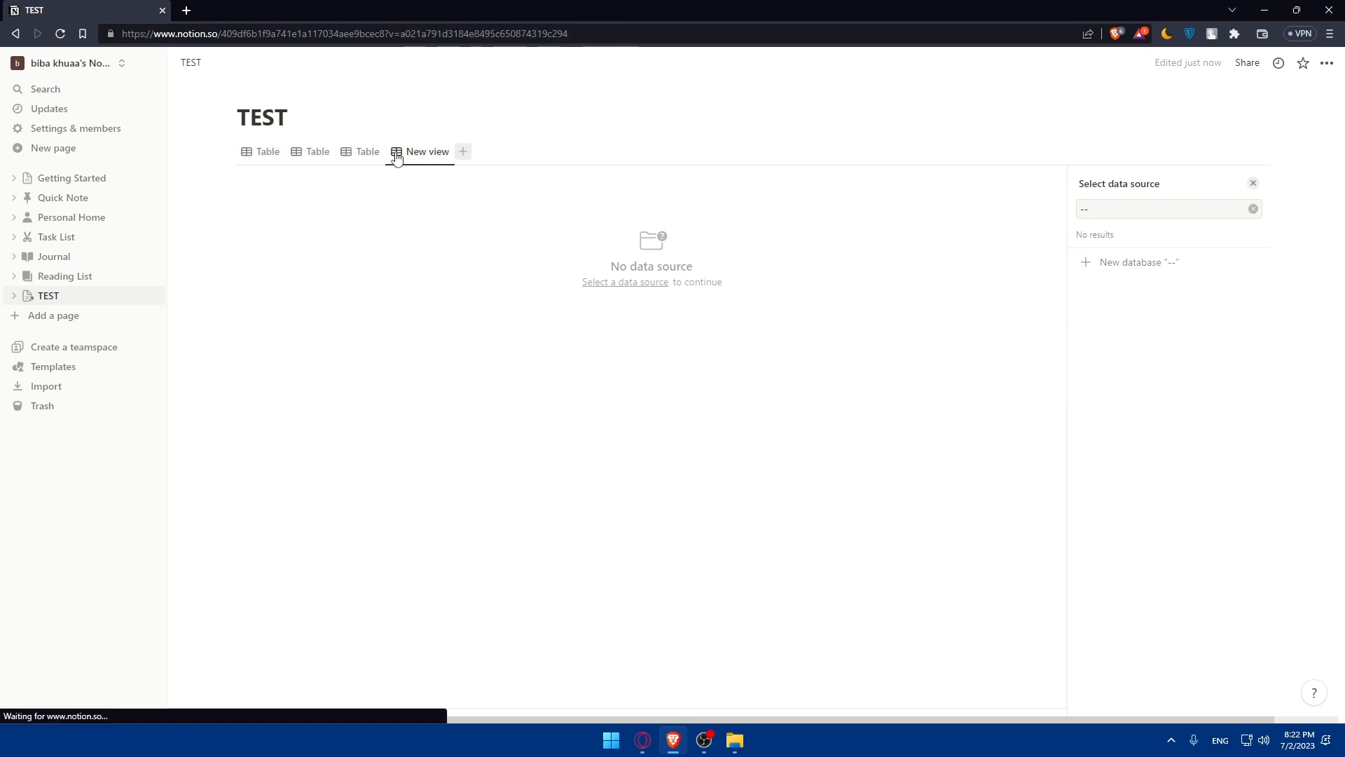
{"action": "left_click", "coordinate": [267, 161]}
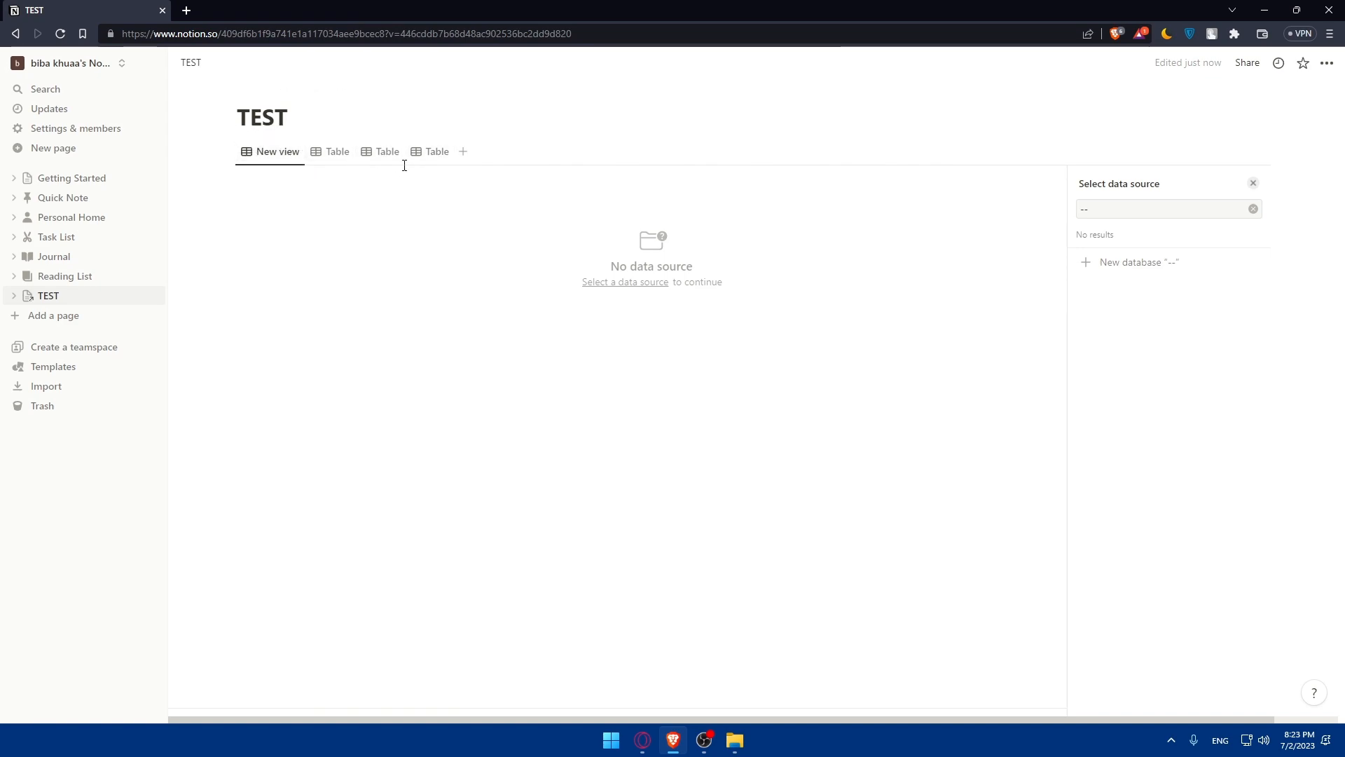
Step: Delete the three extra table views from the TEST page, keeping only the first one
{"action": "right_click", "coordinate": [447, 156]}
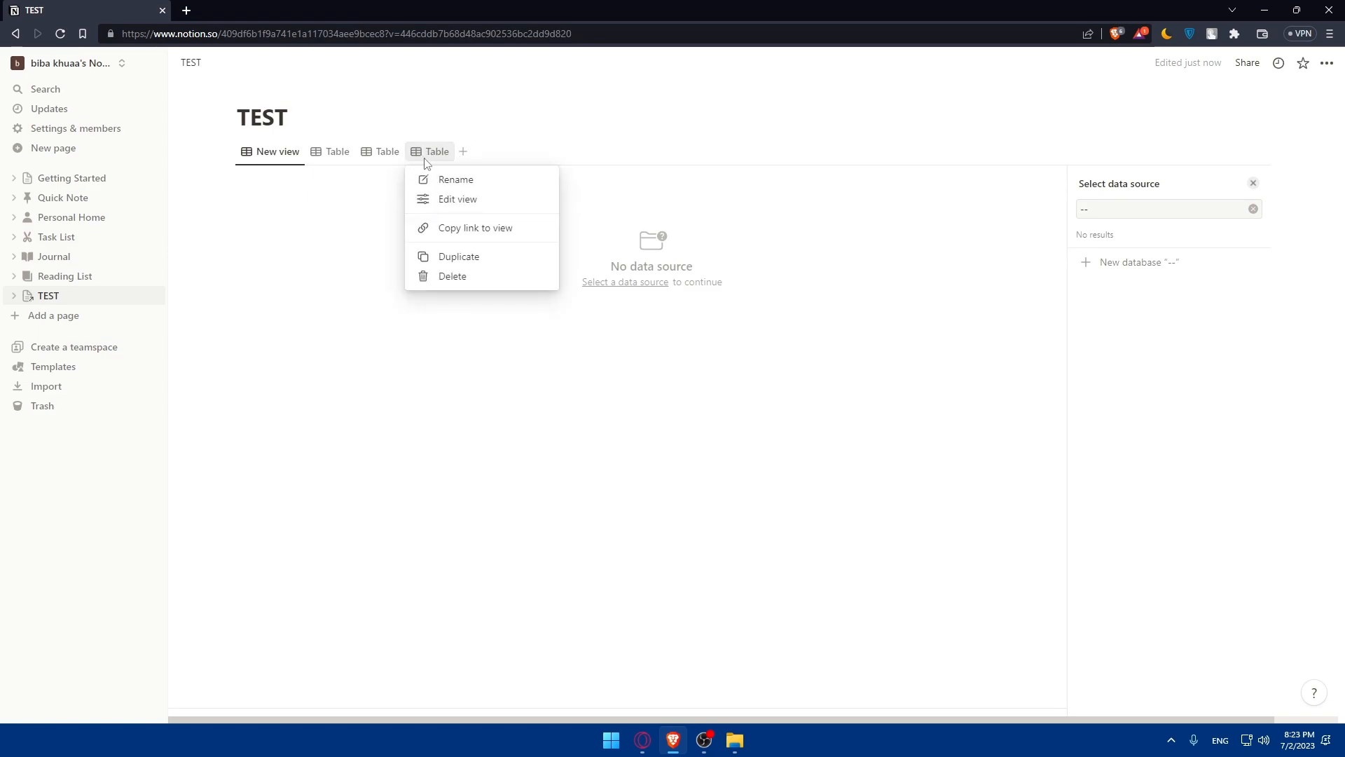
{"action": "left_click", "coordinate": [469, 277]}
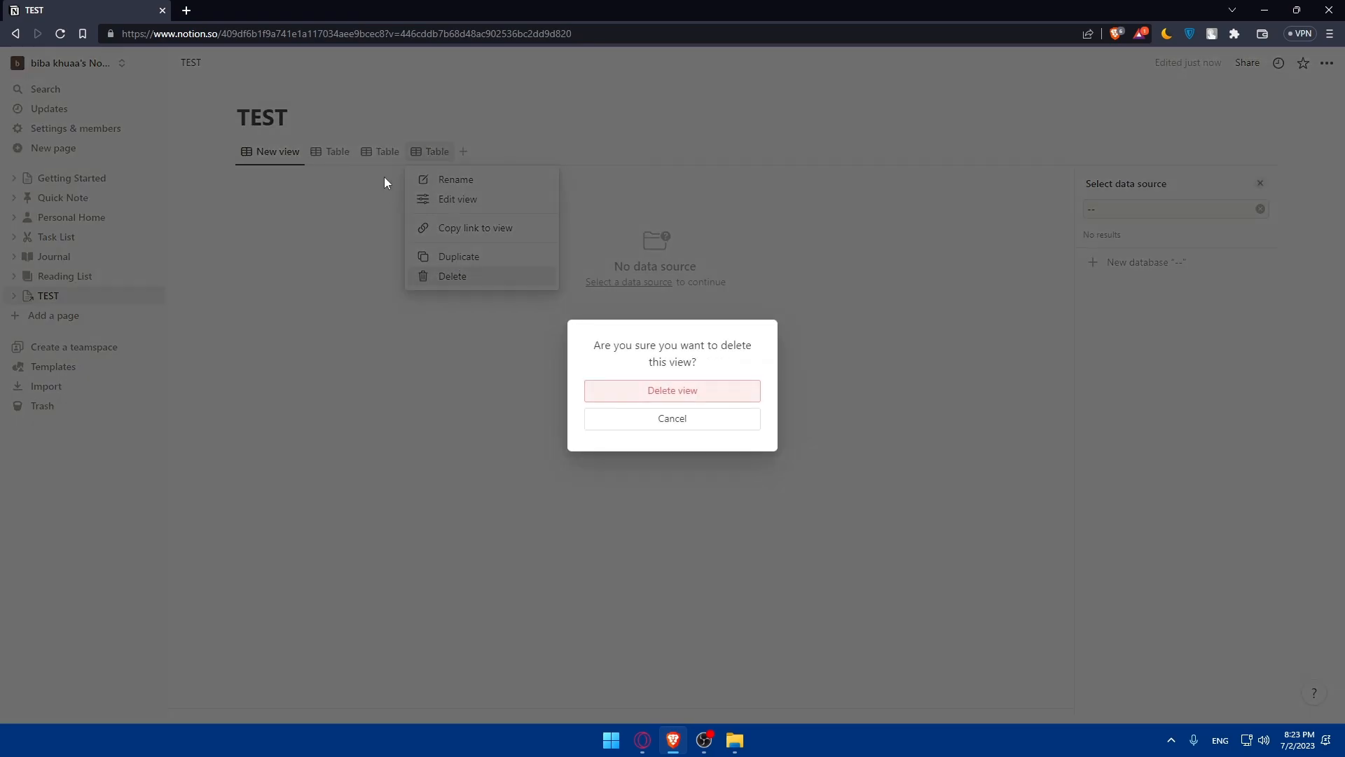
{"action": "left_click", "coordinate": [625, 392]}
{"action": "right_click", "coordinate": [375, 154]}
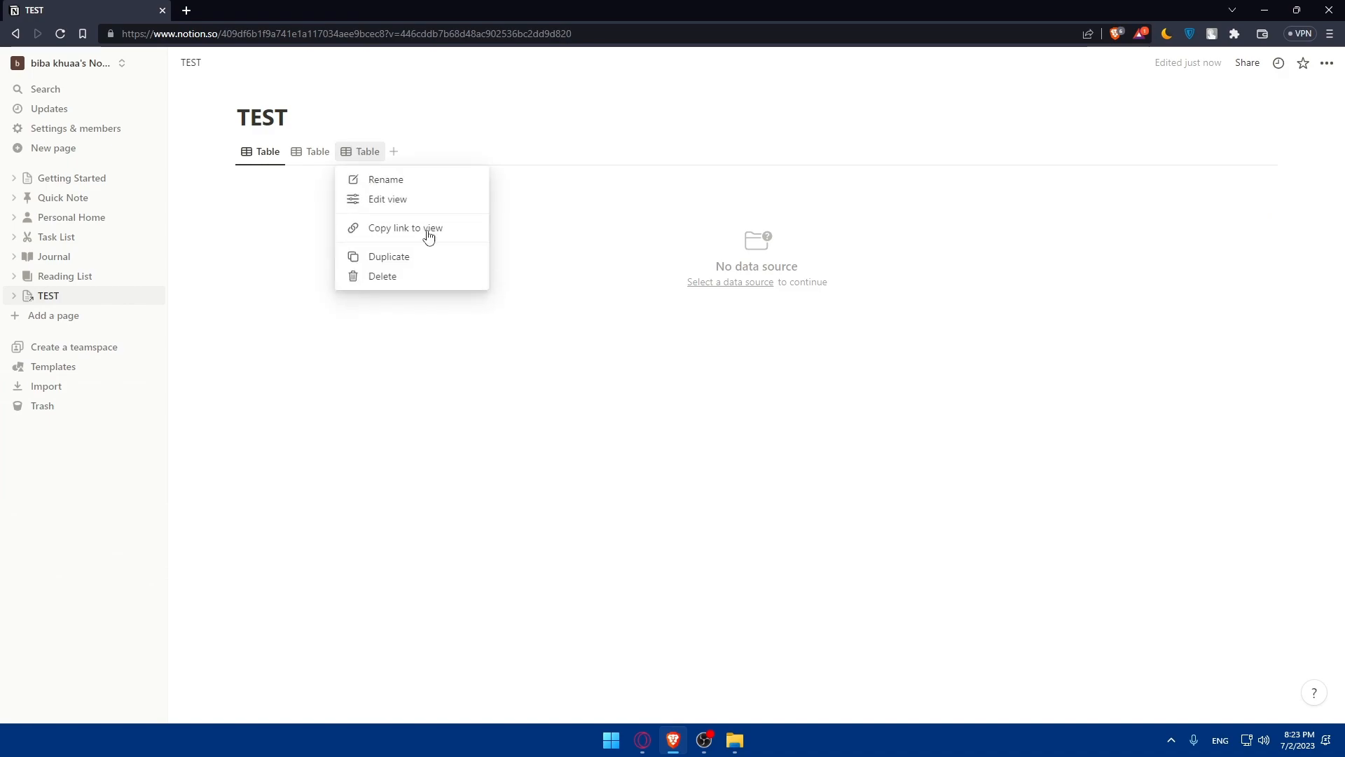
{"action": "left_click", "coordinate": [385, 277]}
{"action": "left_click", "coordinate": [652, 417]}
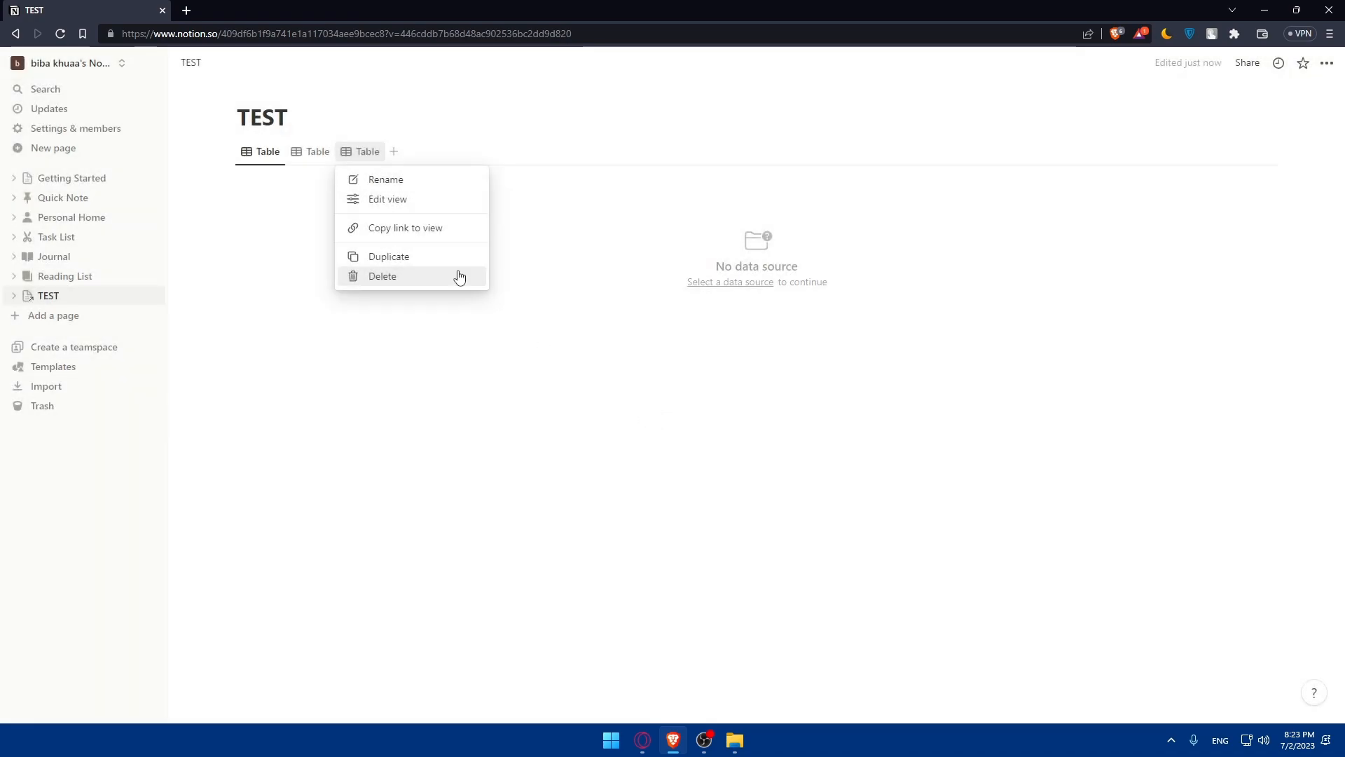
{"action": "left_click", "coordinate": [385, 276]}
{"action": "left_click", "coordinate": [624, 399]}
{"action": "right_click", "coordinate": [312, 151]}
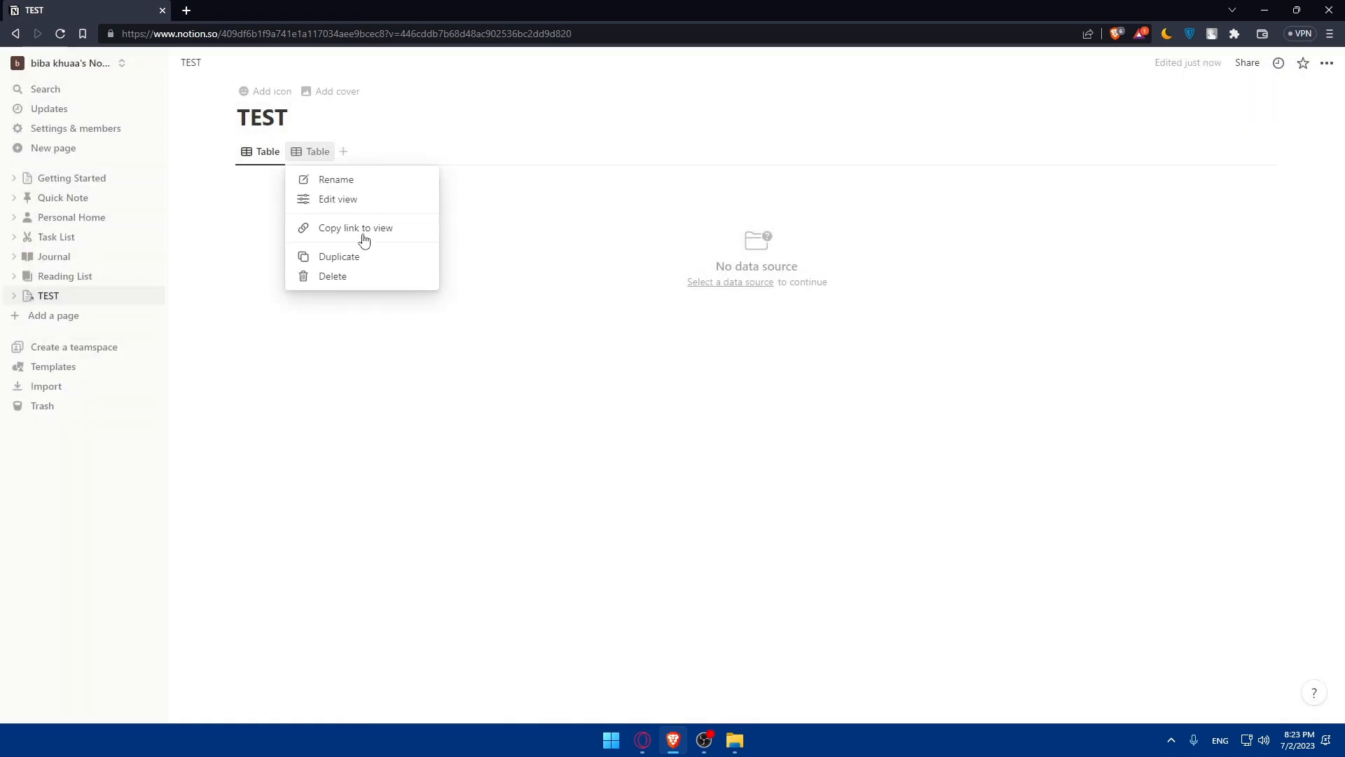
{"action": "left_click", "coordinate": [354, 276]}
{"action": "left_click", "coordinate": [653, 396]}
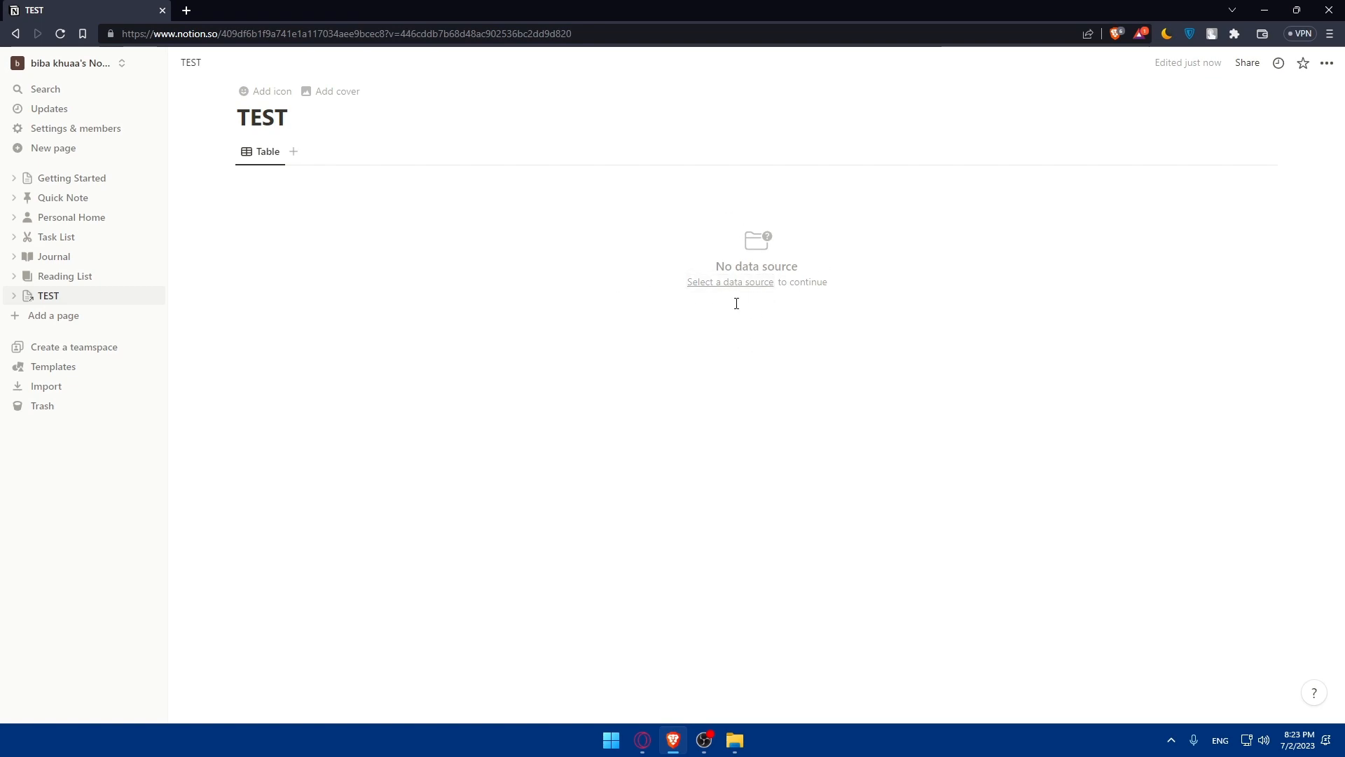
Step: Create a new database as the data source of the TEST table
{"action": "left_click", "coordinate": [727, 283]}
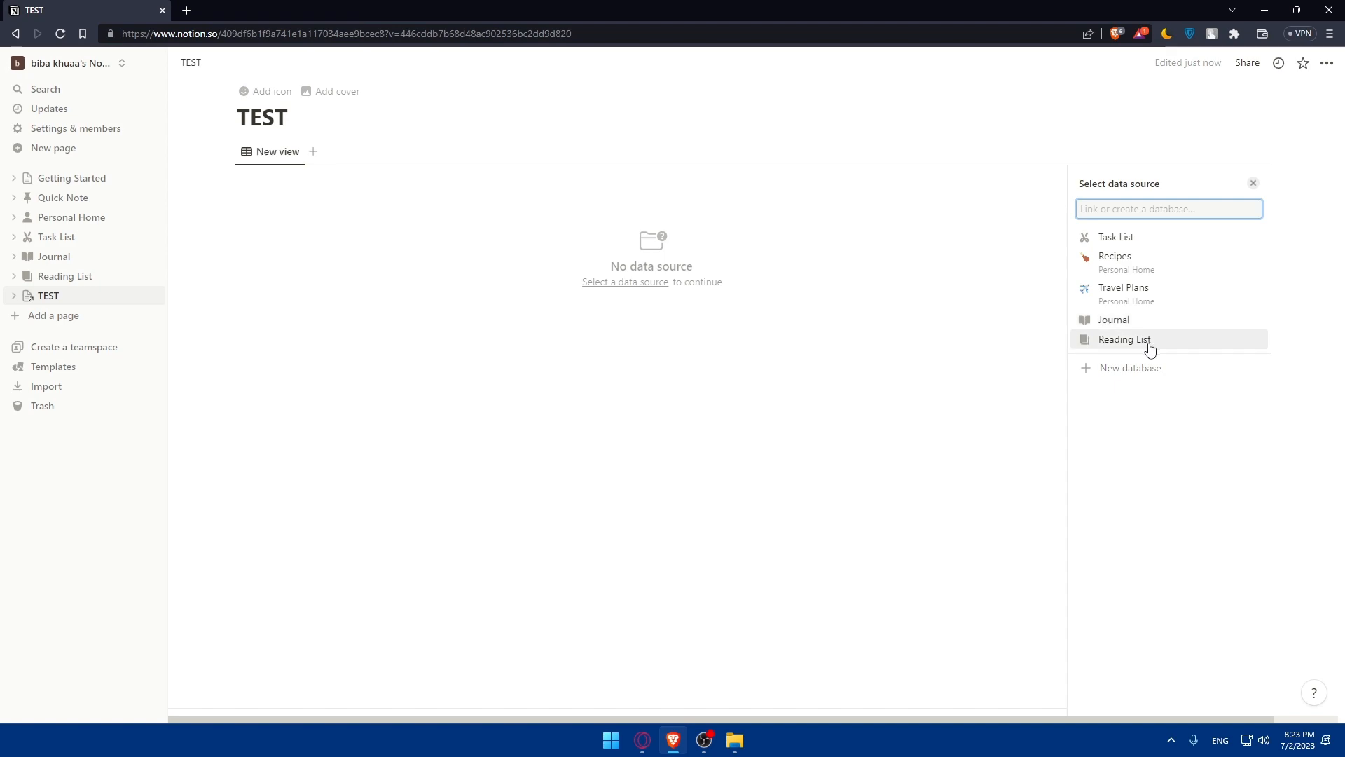
{"action": "left_click", "coordinate": [1121, 368]}
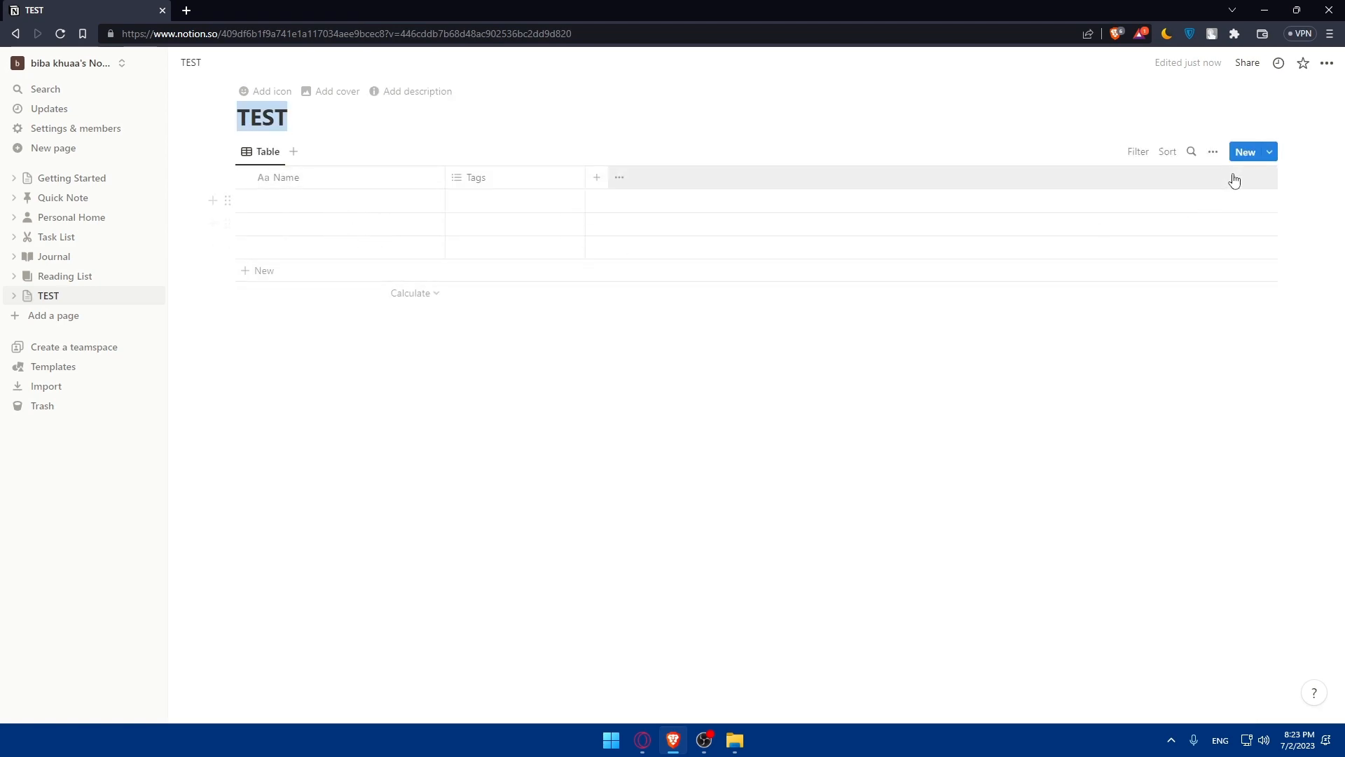
{"action": "left_click", "coordinate": [1270, 152]}
{"action": "left_click", "coordinate": [1153, 251]}
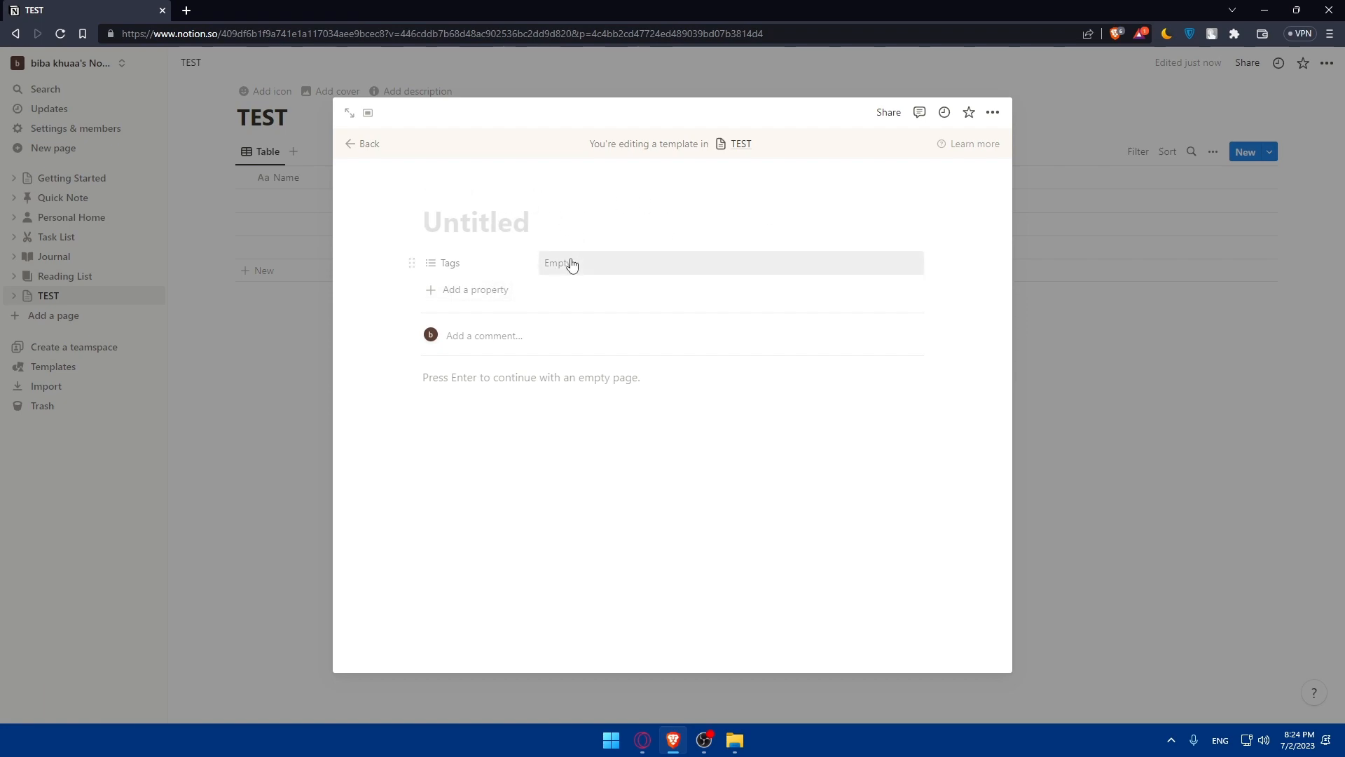
{"action": "left_click", "coordinate": [493, 407]}
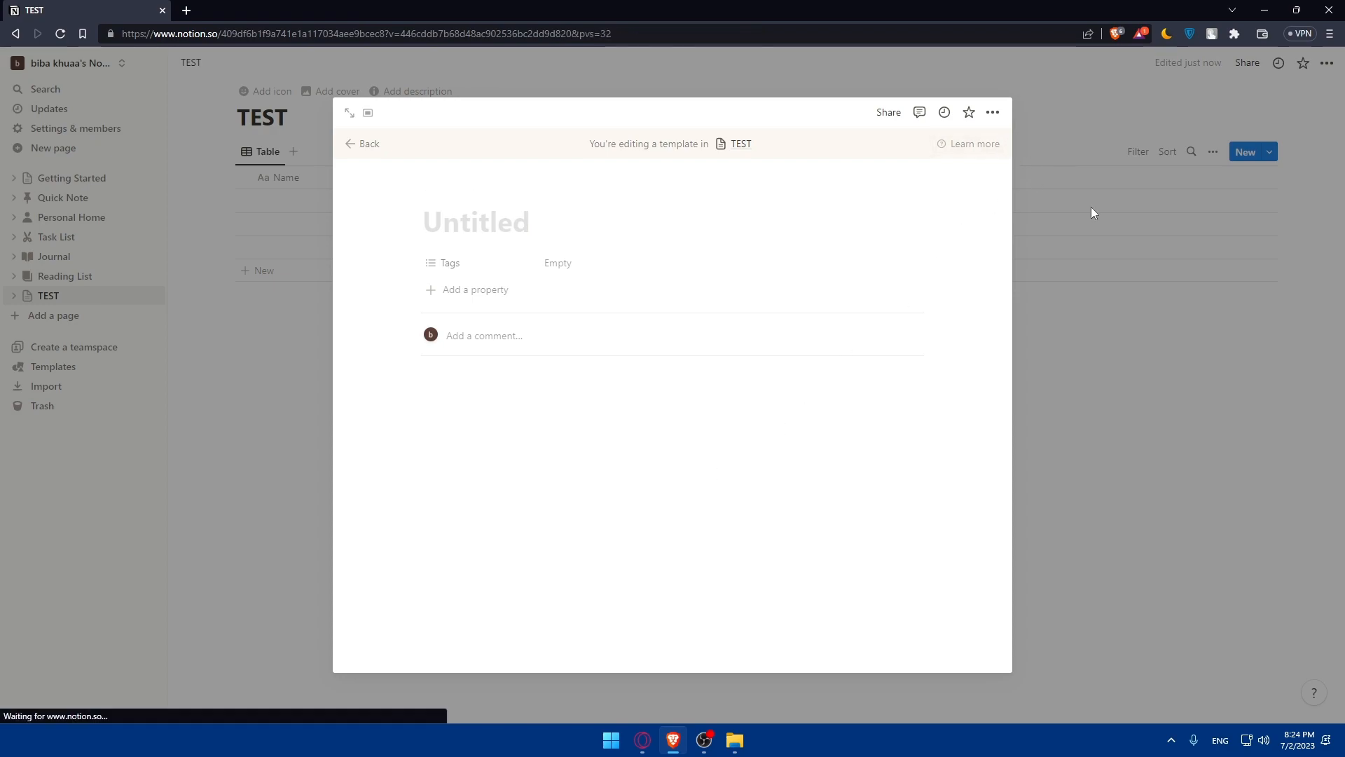
{"action": "left_click", "coordinate": [1091, 213]}
Step: Narrow the Name column of the TEST table and add two empty rows
{"action": "left_click", "coordinate": [324, 202]}
{"action": "key", "text": "Escape"}
{"action": "left_click_drag", "start_coordinate": [444, 179], "coordinate": [404, 180]}
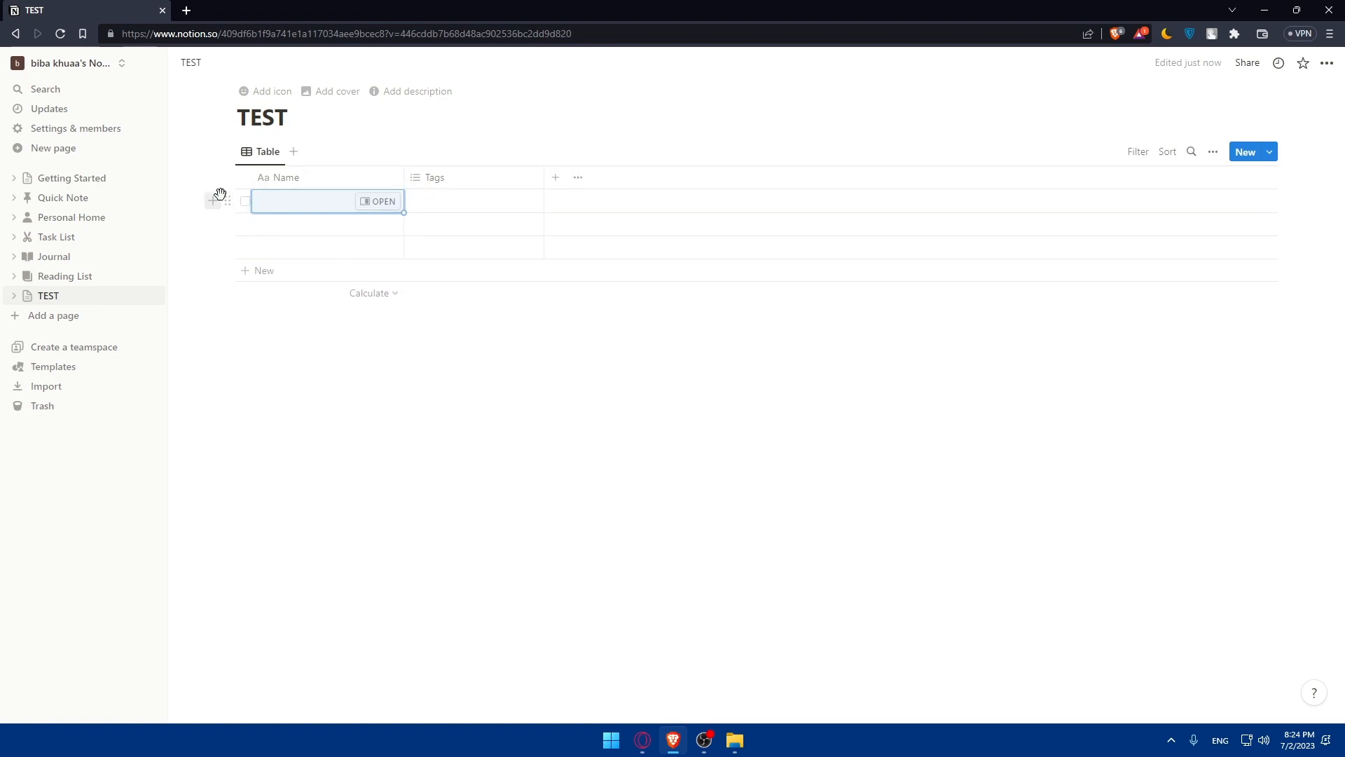
{"action": "left_click", "coordinate": [213, 248]}
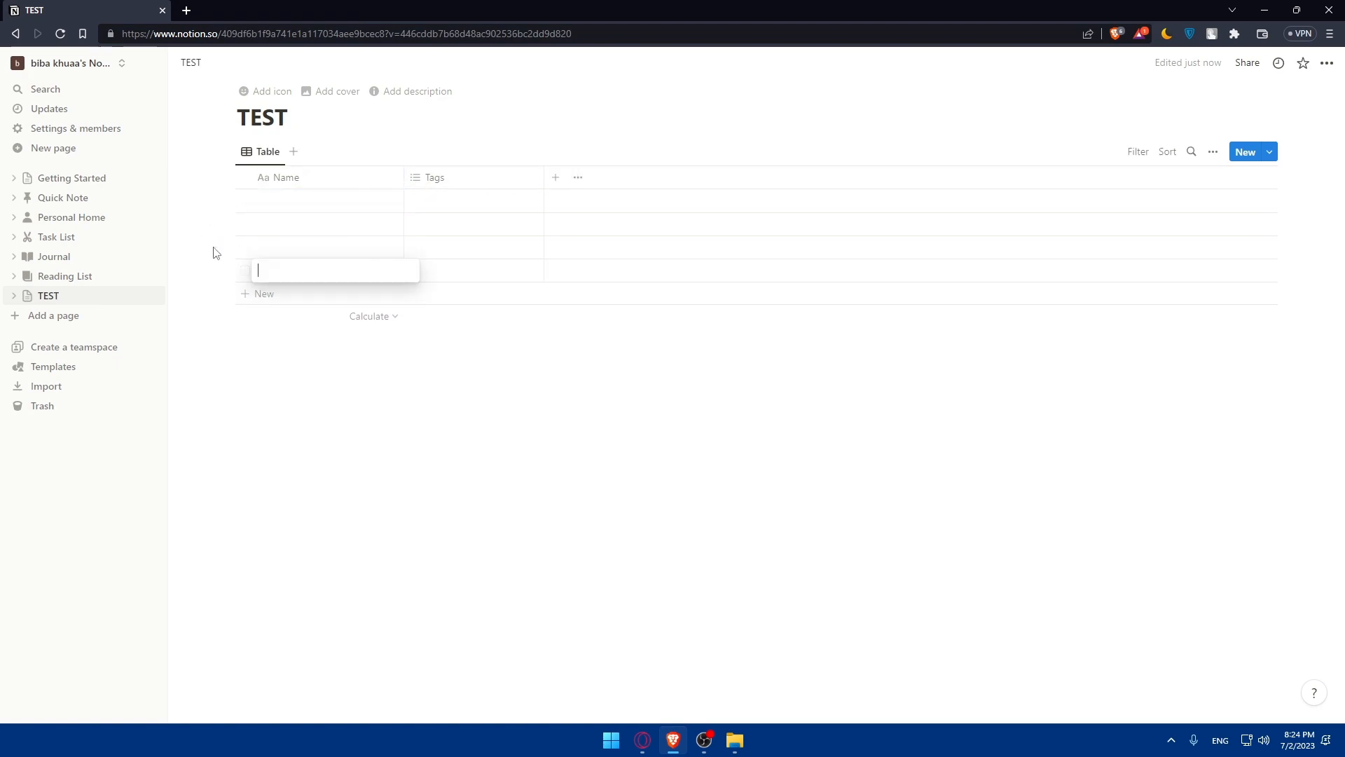
{"action": "key", "text": "Escape"}
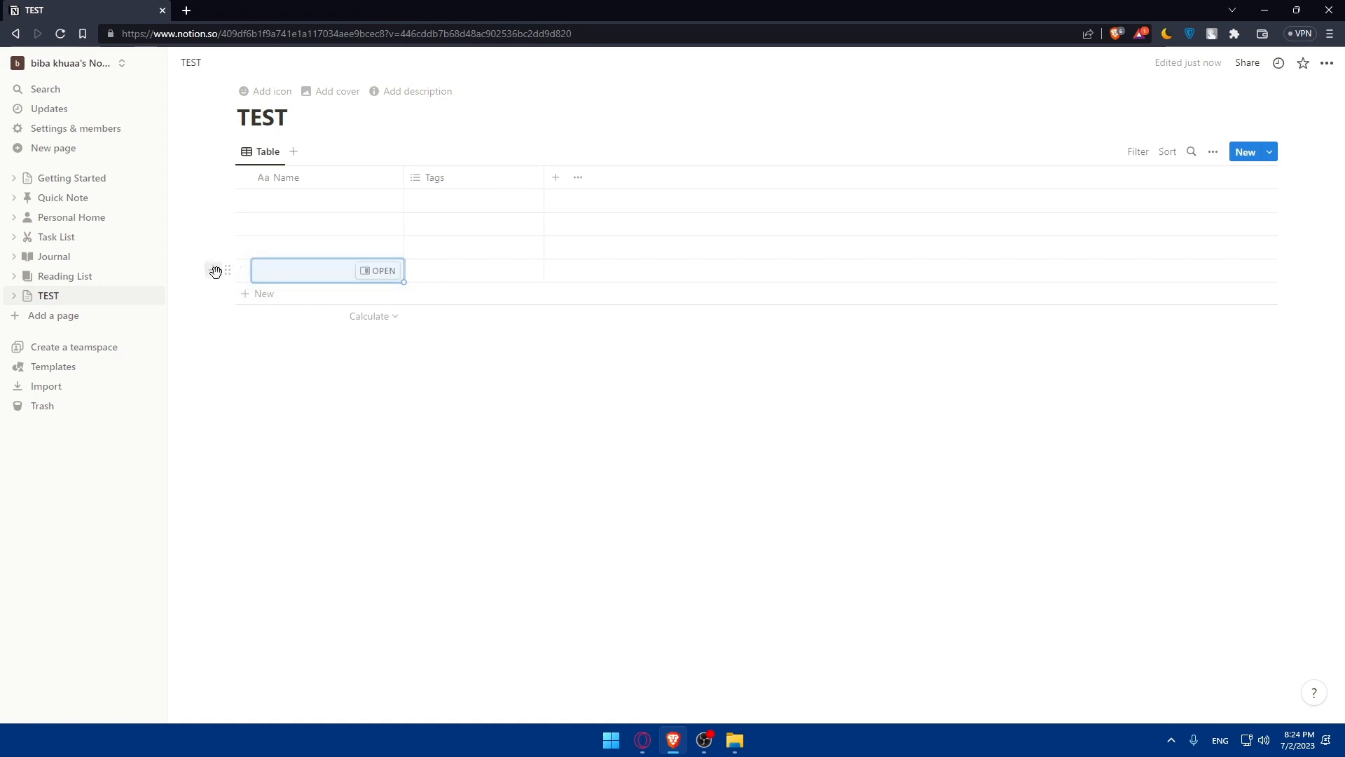
{"action": "left_click", "coordinate": [251, 292]}
{"action": "left_click", "coordinate": [255, 398]}
{"action": "left_click", "coordinate": [270, 426]}
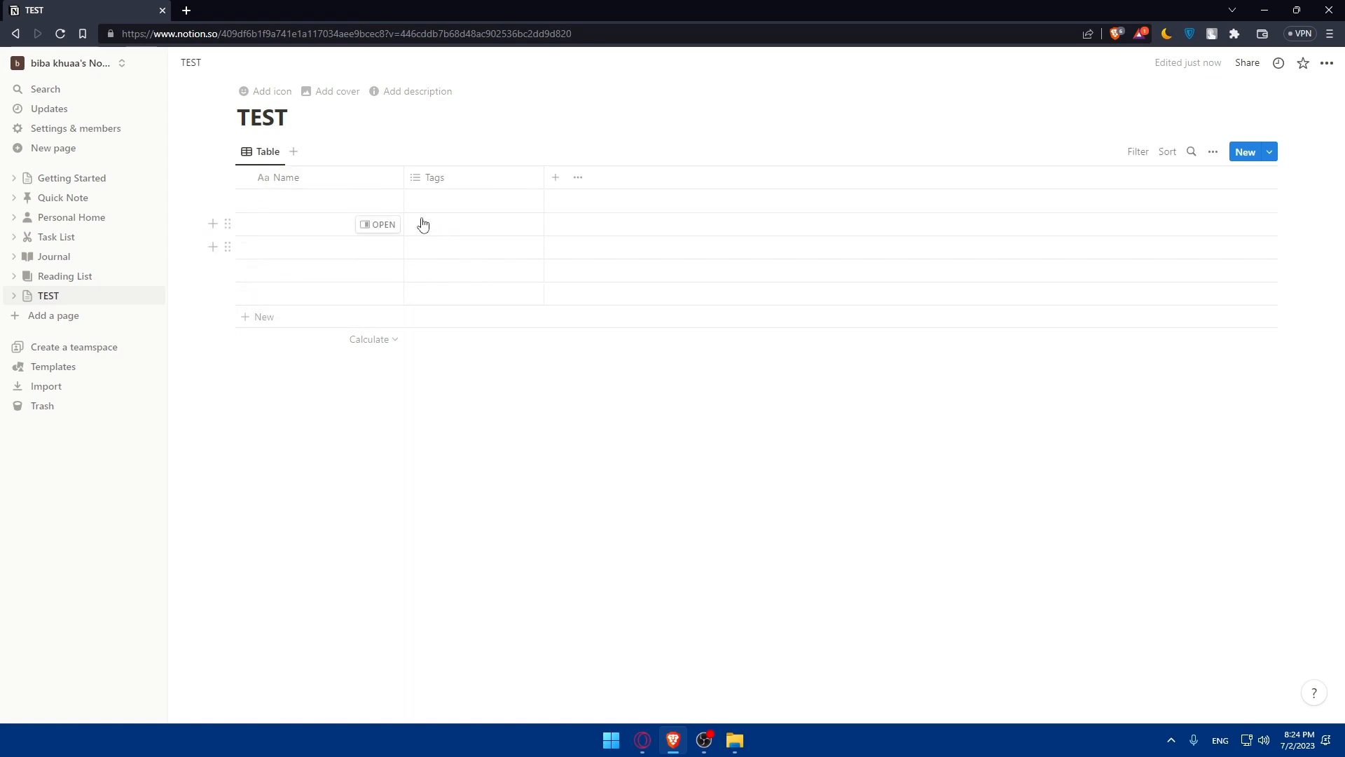
Step: Add a new property of type Text to the TEST table
{"action": "left_click", "coordinate": [555, 178]}
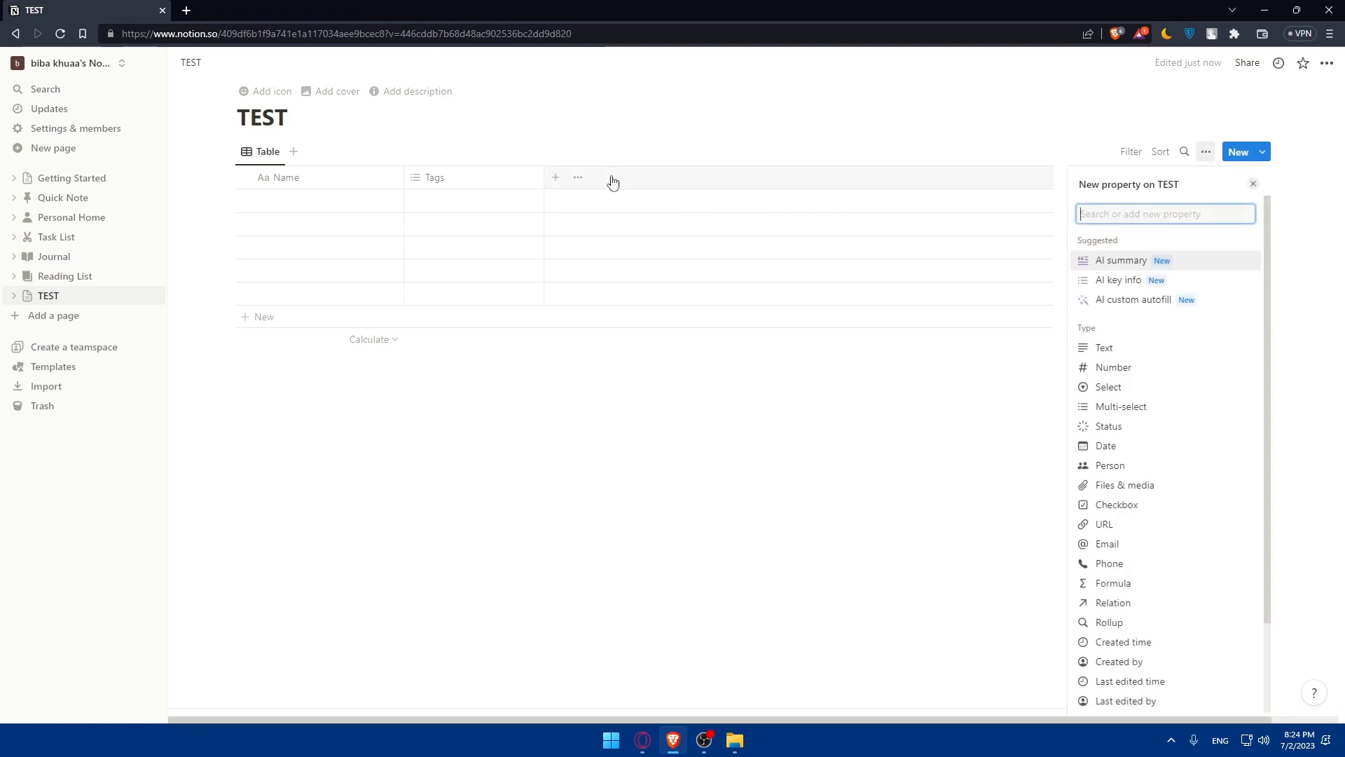
{"action": "left_click", "coordinate": [1113, 348]}
{"action": "left_click", "coordinate": [1063, 308]}
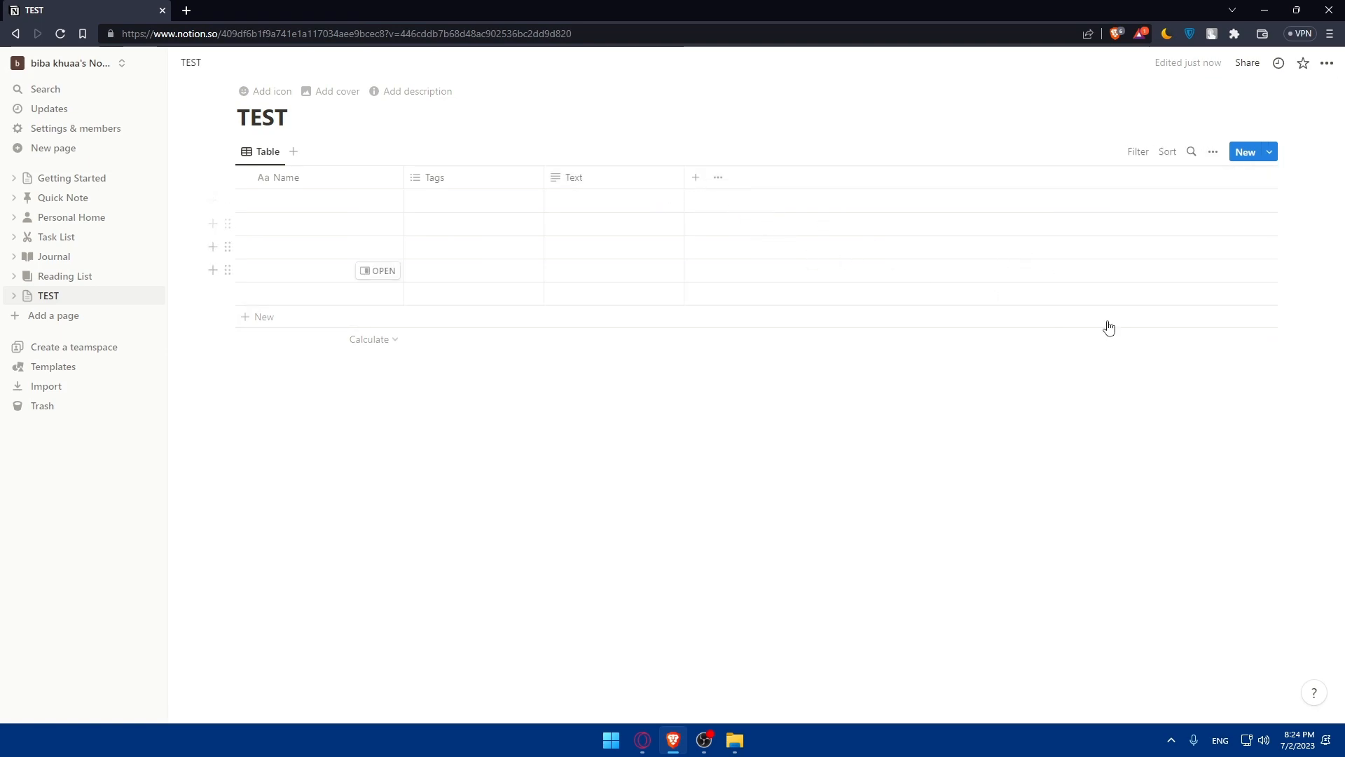
Step: Rename the Name column of the TEST table to "date"
{"action": "left_click", "coordinate": [306, 186]}
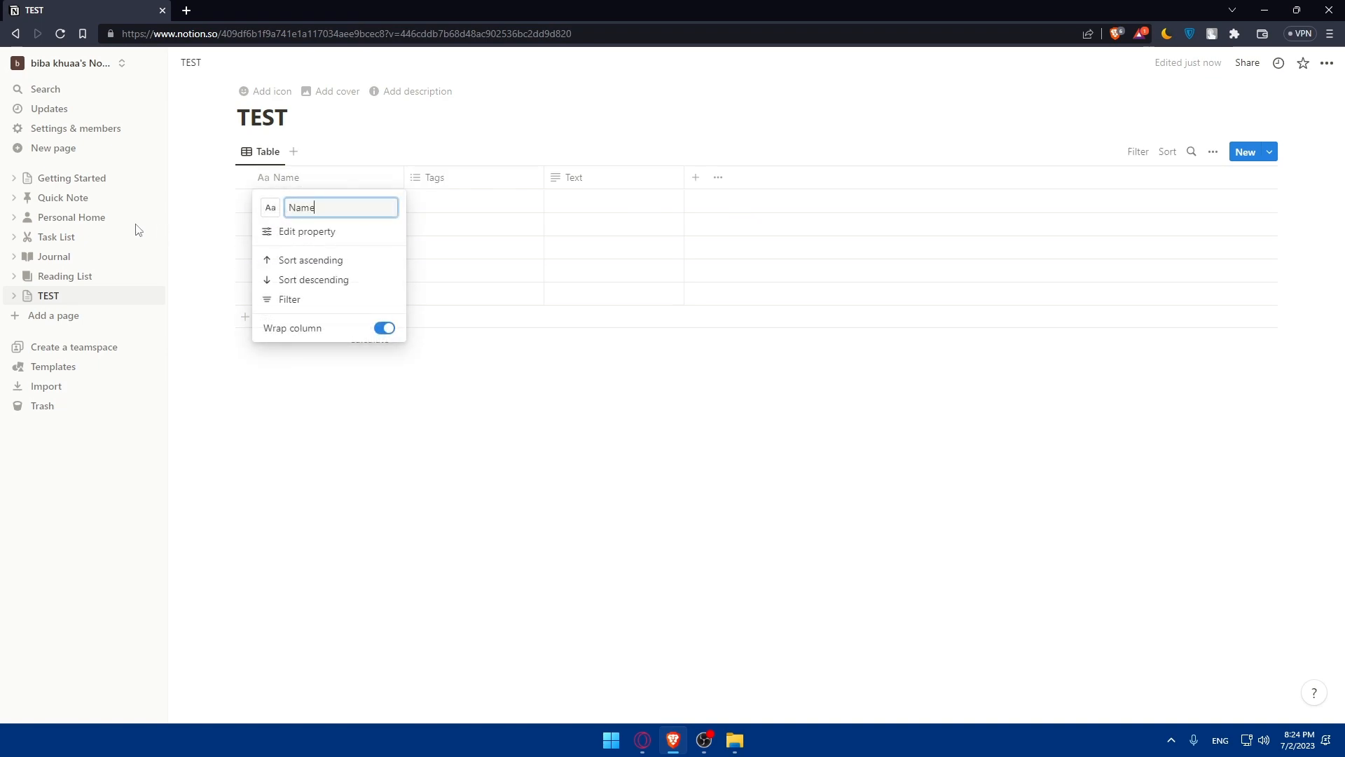
{"action": "key", "text": "BackSpace"}
{"action": "key", "text": "BackSpace"}
{"action": "key", "text": "BackSpace"}
{"action": "key", "text": "BackSpace"}
{"action": "type", "text": "dat"}
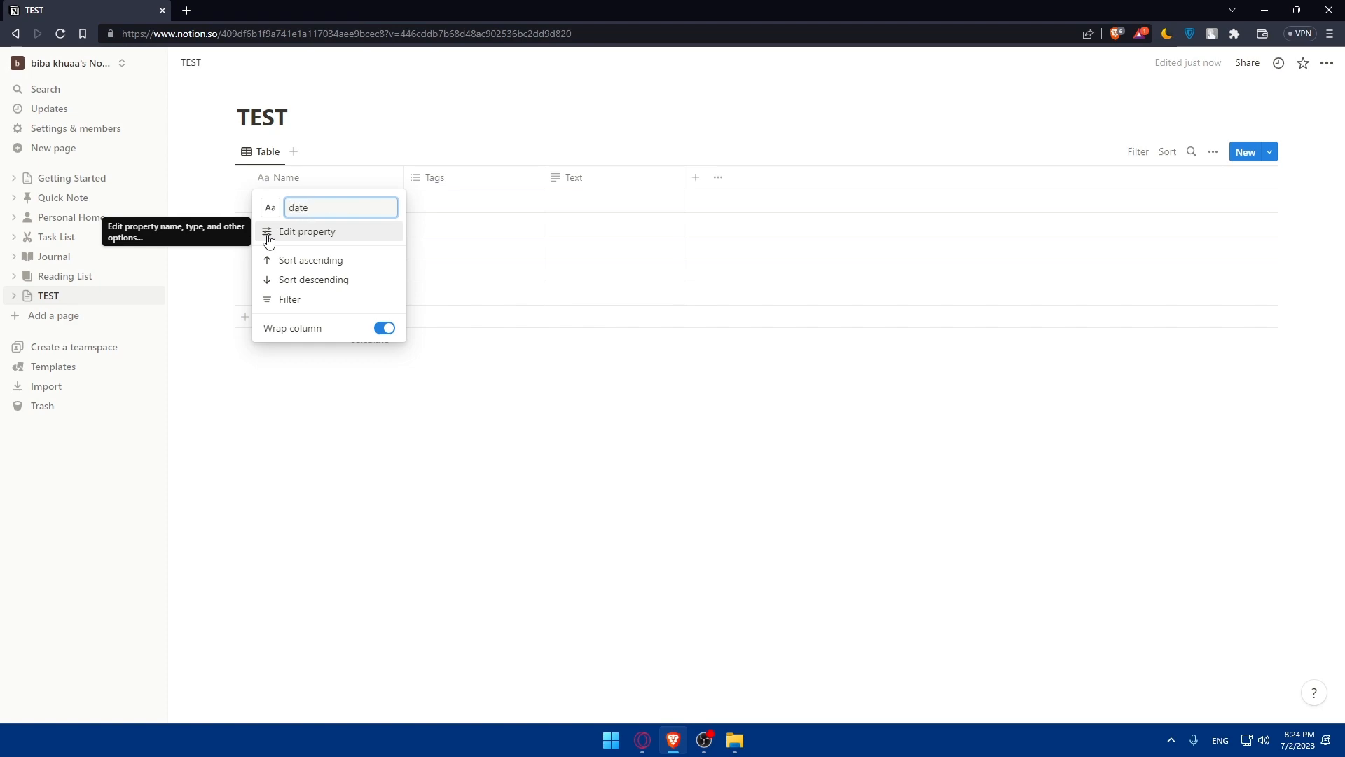
{"action": "left_click", "coordinate": [268, 231]}
{"action": "left_click", "coordinate": [270, 180]}
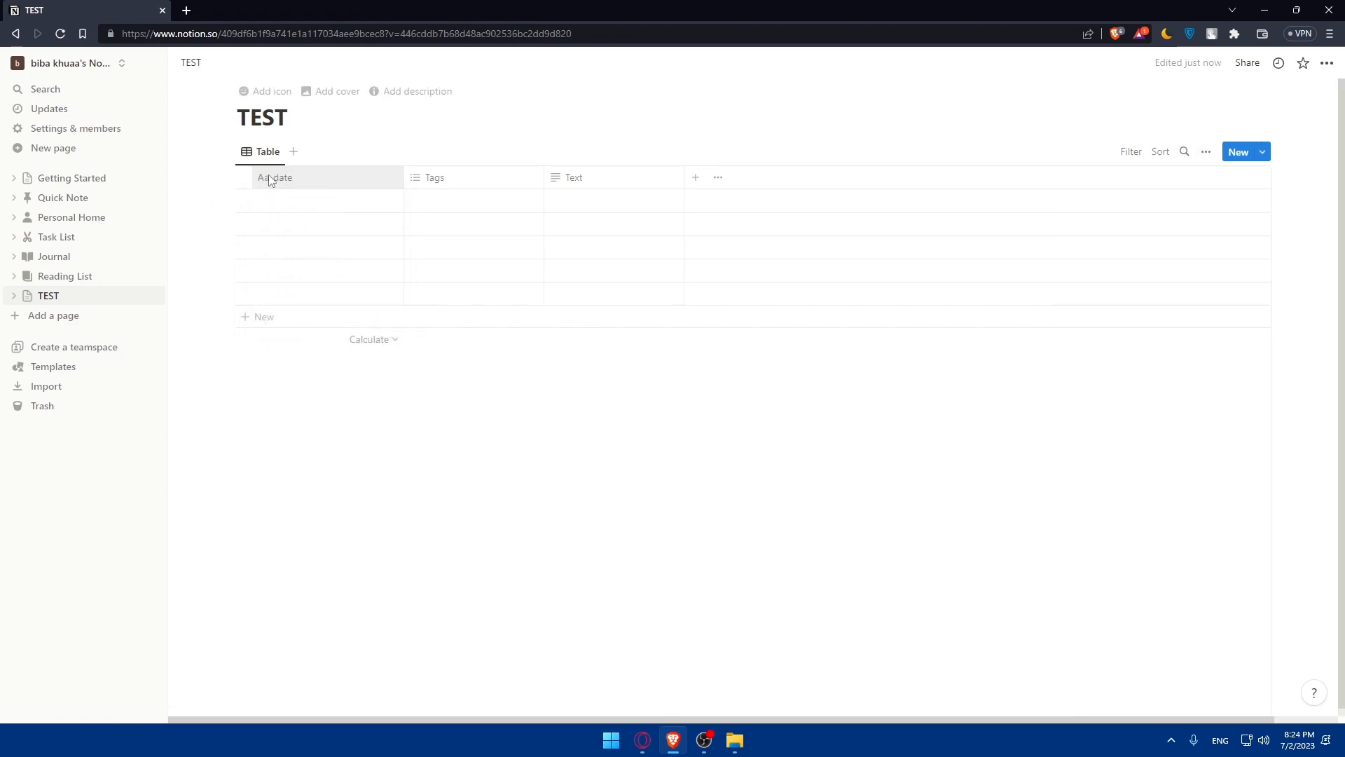
Step: Replace the date column's default icon with another one from the icon set
{"action": "left_click", "coordinate": [270, 180]}
{"action": "left_click", "coordinate": [270, 208]}
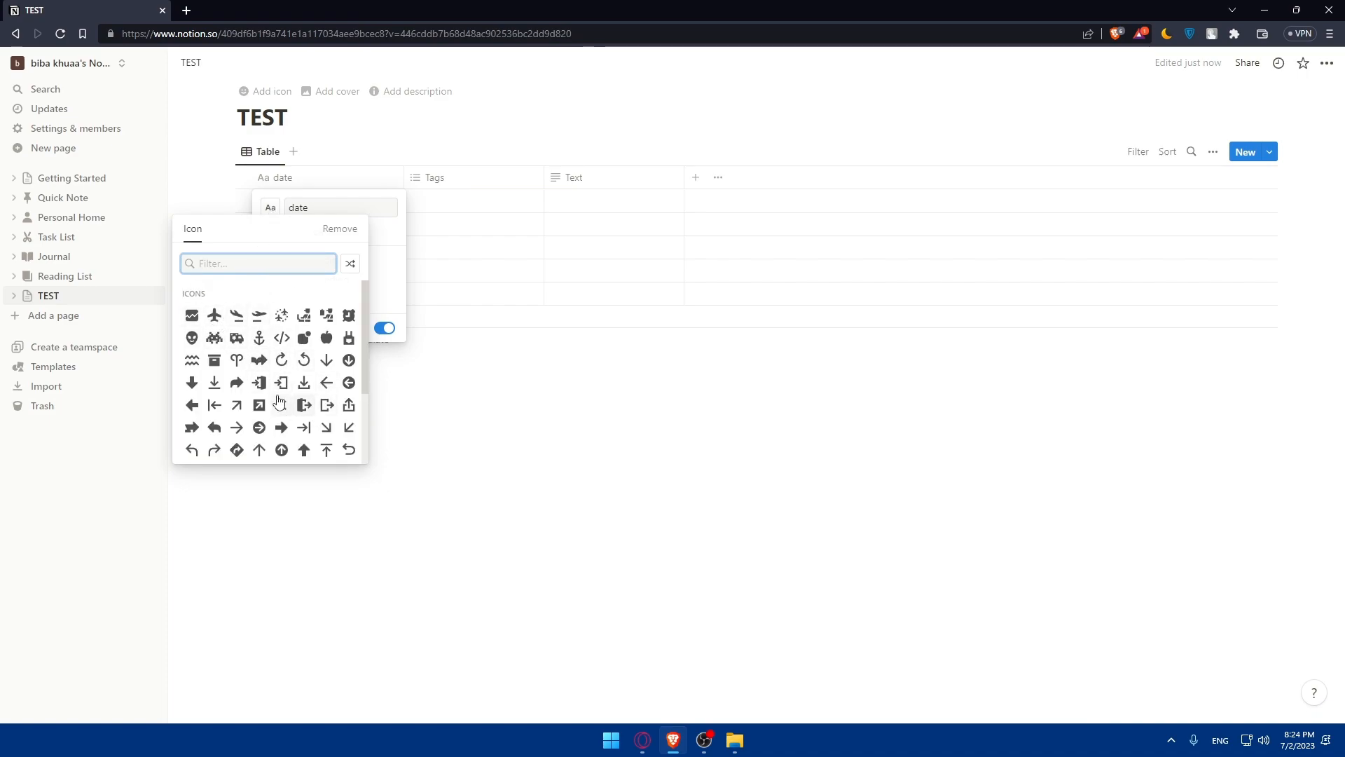
{"action": "scroll", "coordinate": [284, 405], "scroll_direction": "down", "scroll_amount": 2}
{"action": "left_click", "coordinate": [317, 406]}
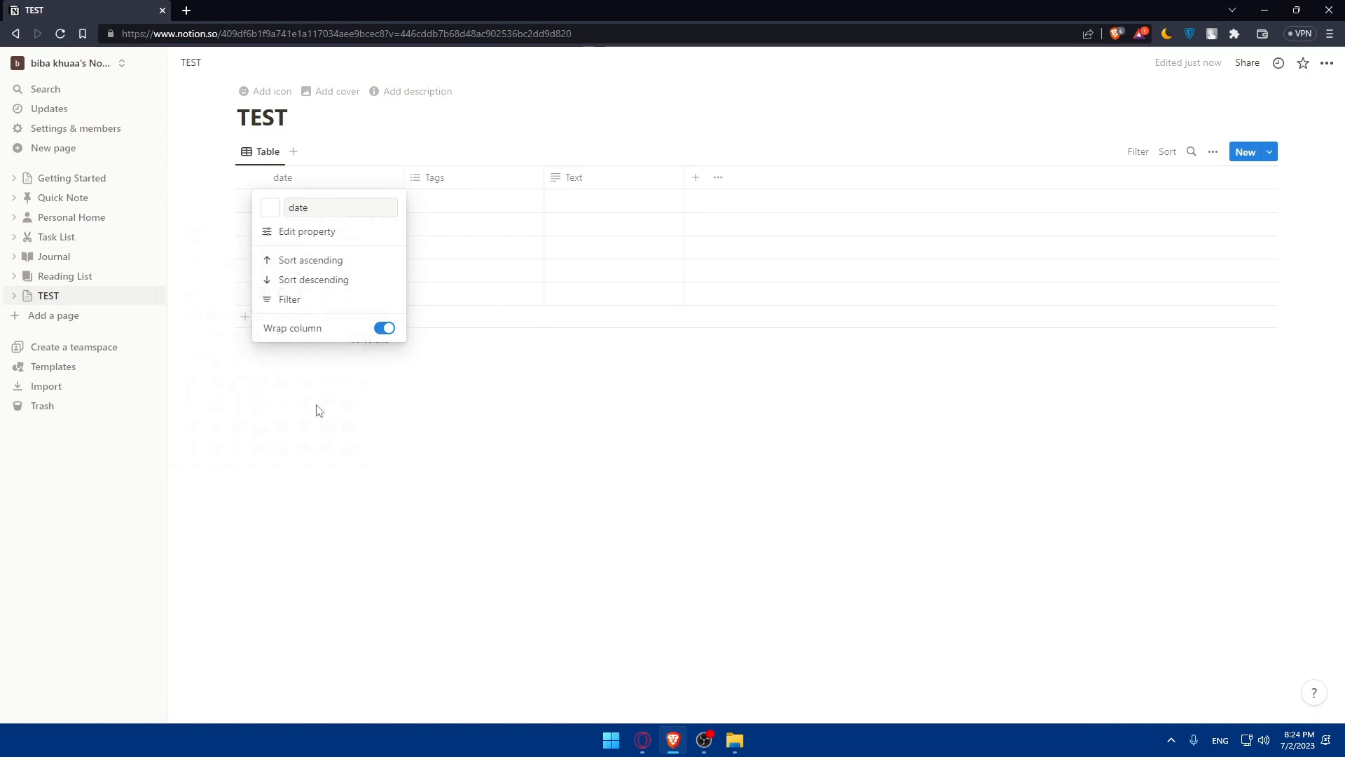
Step: Rename the Tags column to "tasks" and replace its icon with the round target icon without an arrow
{"action": "left_click", "coordinate": [429, 180]}
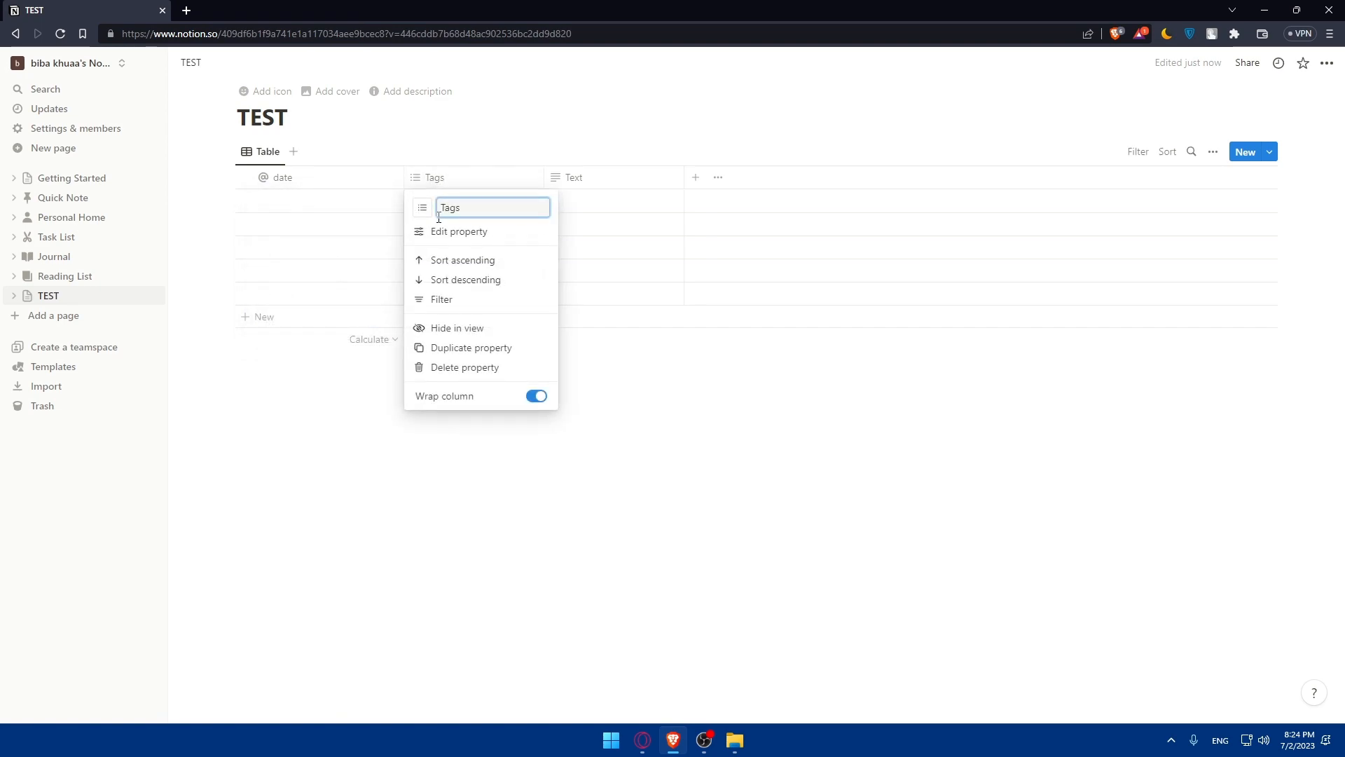
{"action": "type", "text": "tasks"}
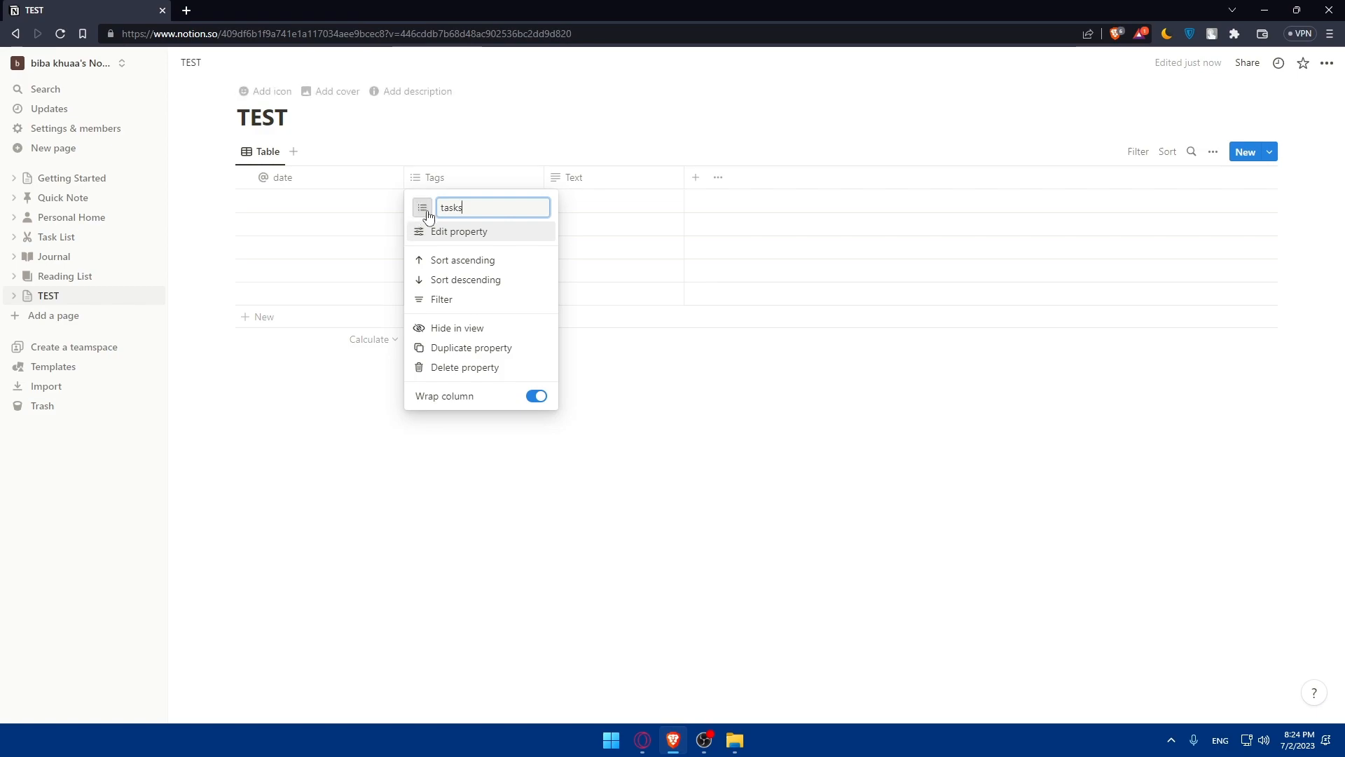
{"action": "left_click", "coordinate": [422, 208]}
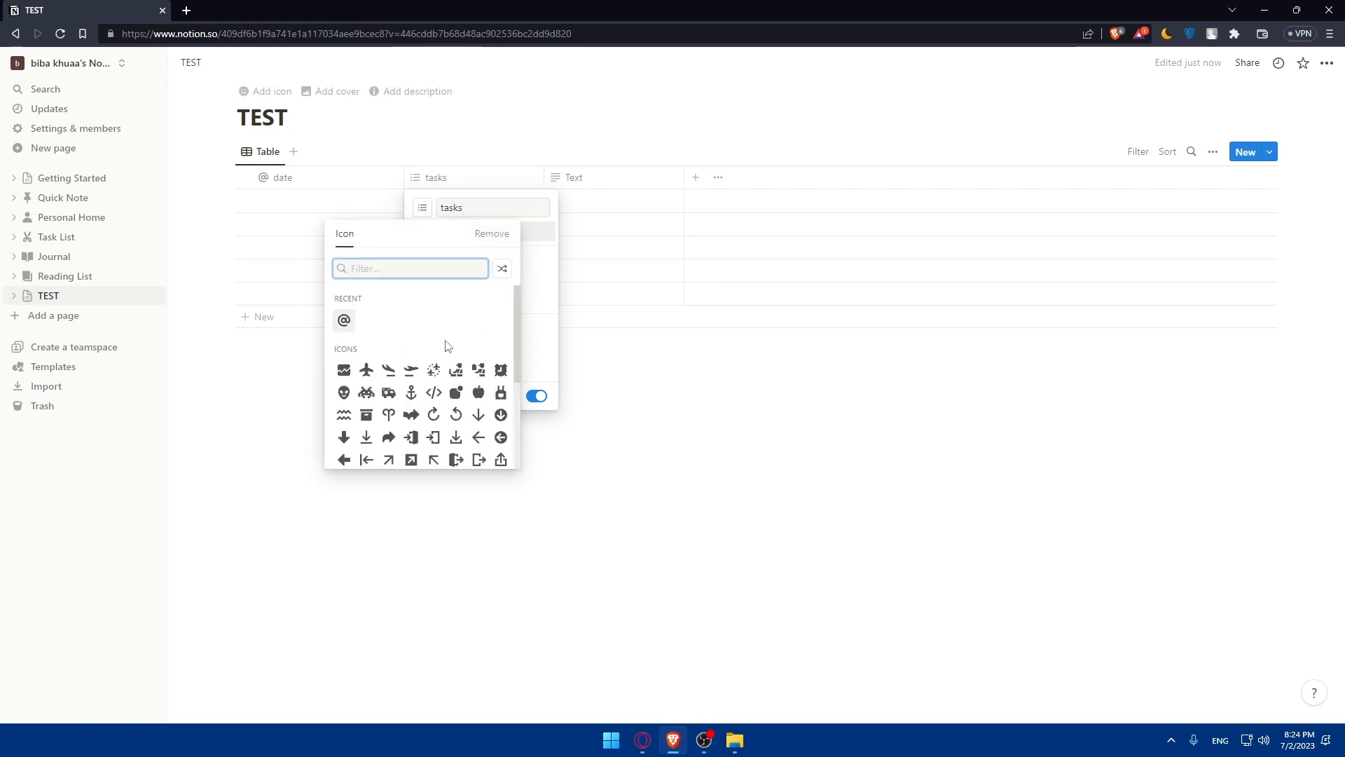
{"action": "type", "text": "task"}
{"action": "key", "text": "BackSpace"}
{"action": "key", "text": "BackSpace"}
{"action": "key", "text": "BackSpace"}
{"action": "key", "text": "BackSpace"}
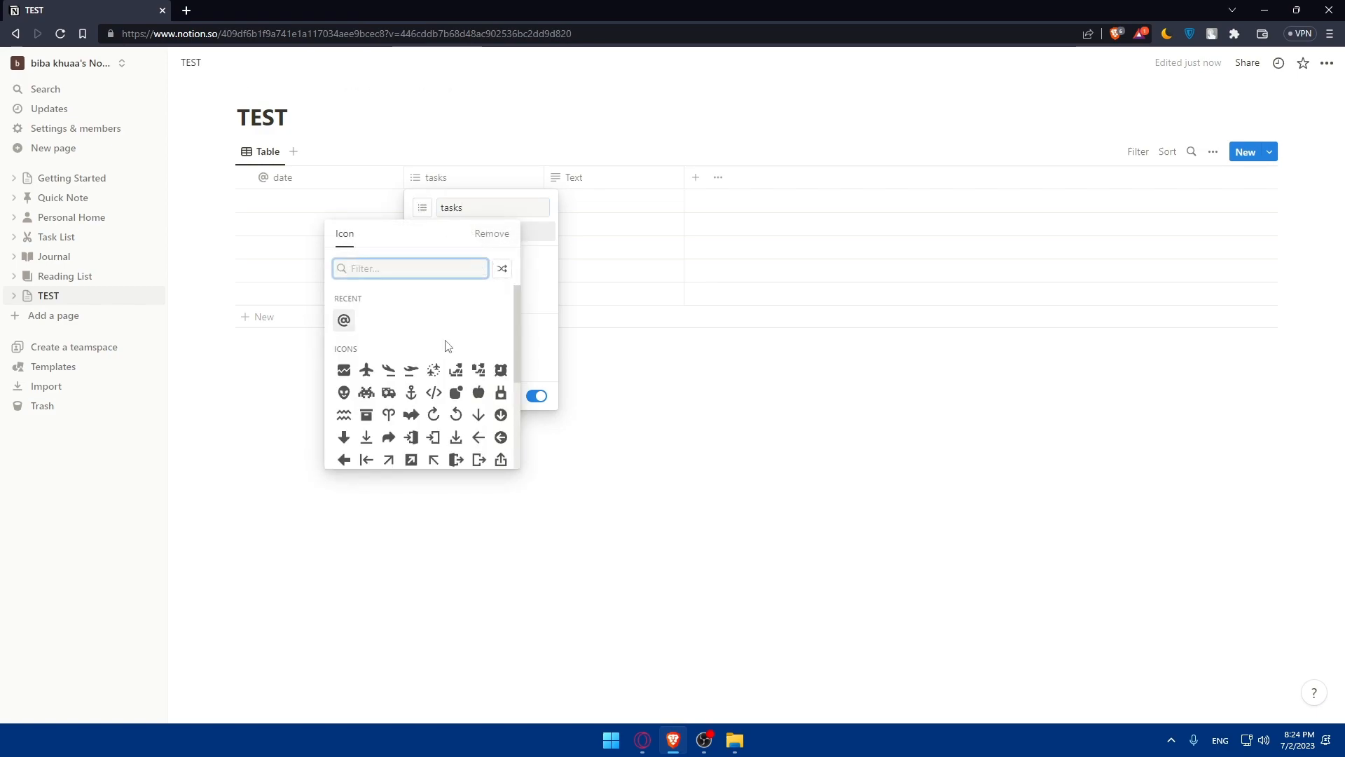
{"action": "type", "text": "goa"}
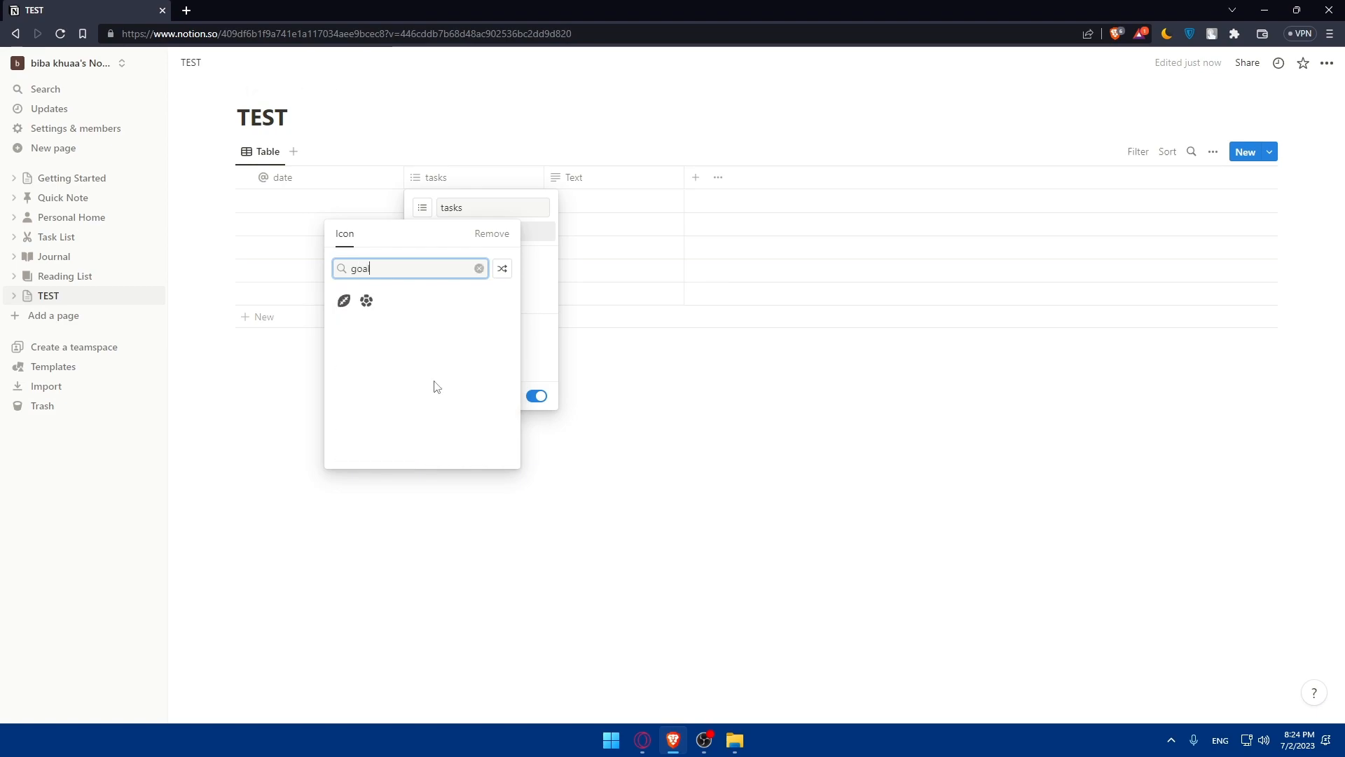
{"action": "key", "text": "BackSpace"}
{"action": "key", "text": "BackSpace"}
{"action": "key", "text": "BackSpace"}
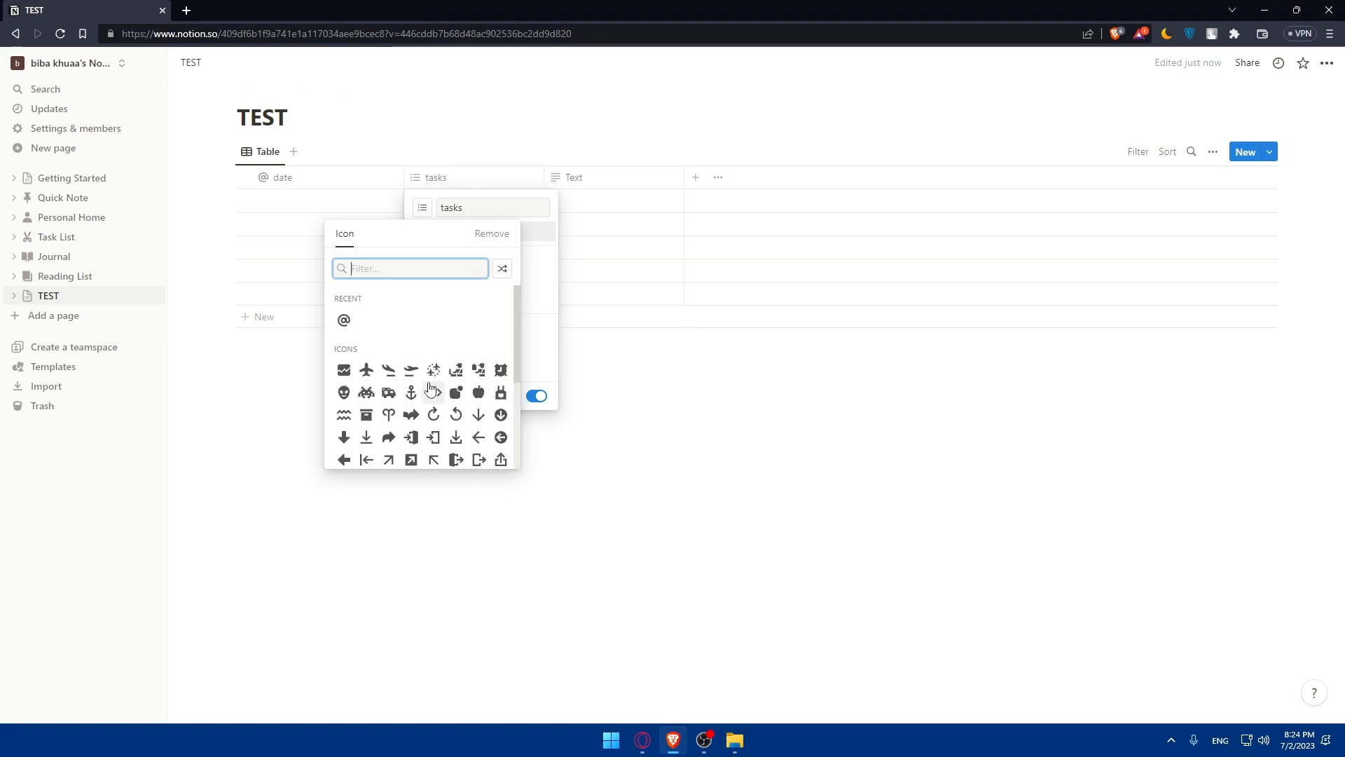
{"action": "type", "text": "targe"}
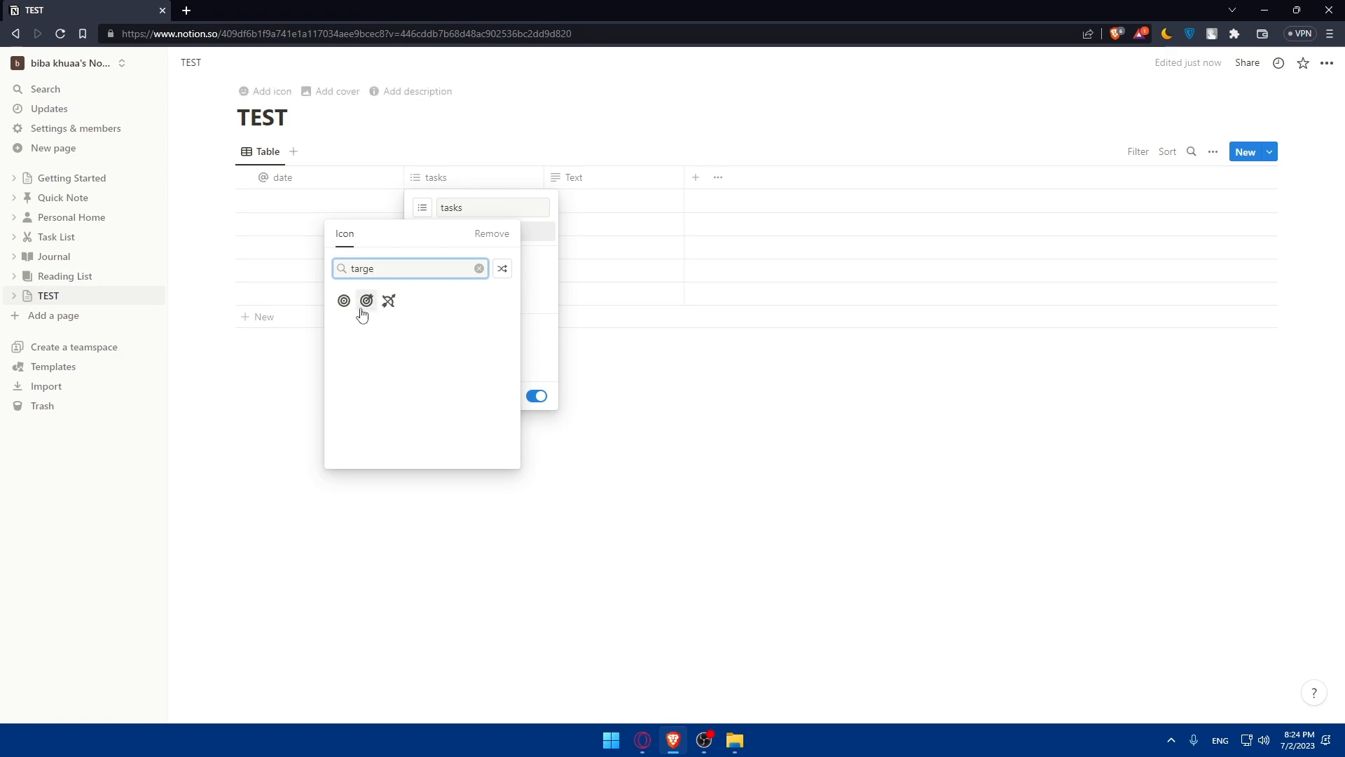
{"action": "left_click", "coordinate": [343, 300]}
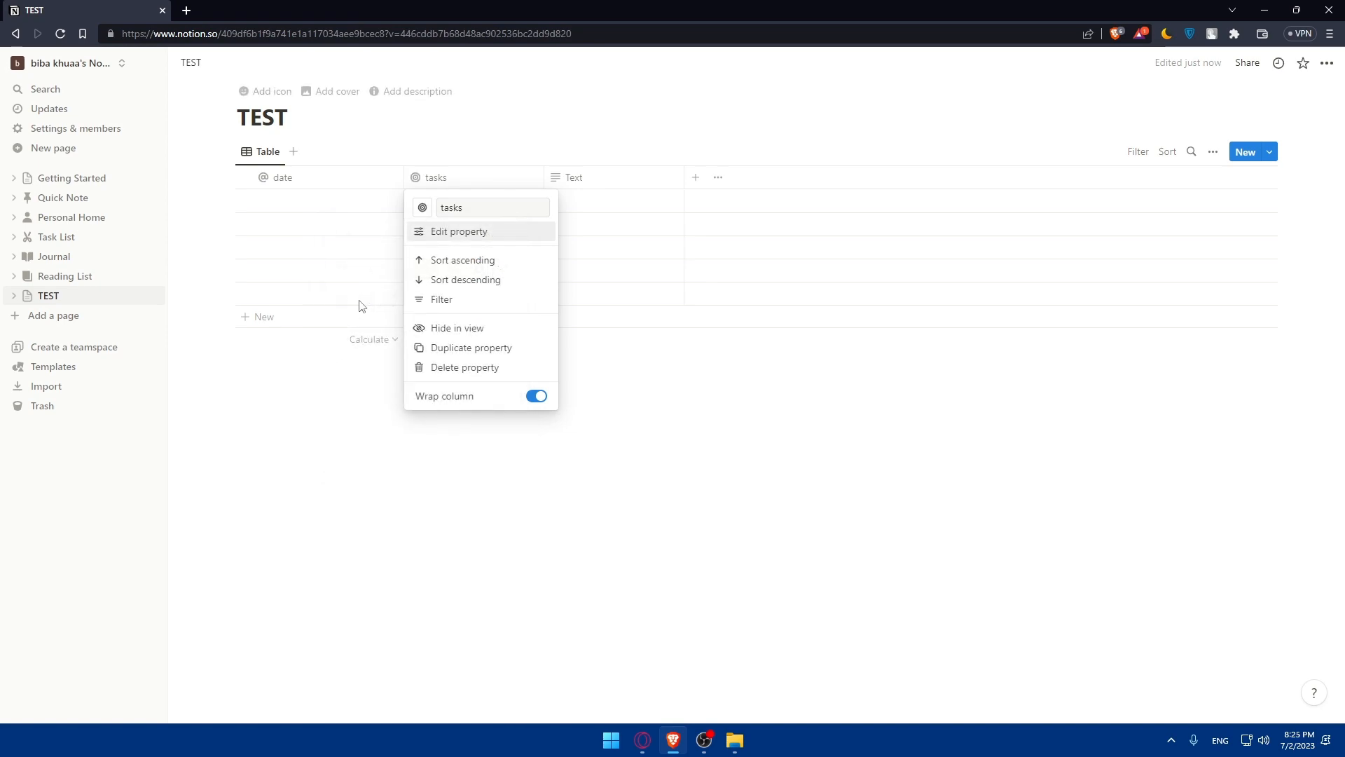
{"action": "left_click", "coordinate": [418, 479]}
Step: Delete the Text property from the TEST table
{"action": "left_click", "coordinate": [622, 177]}
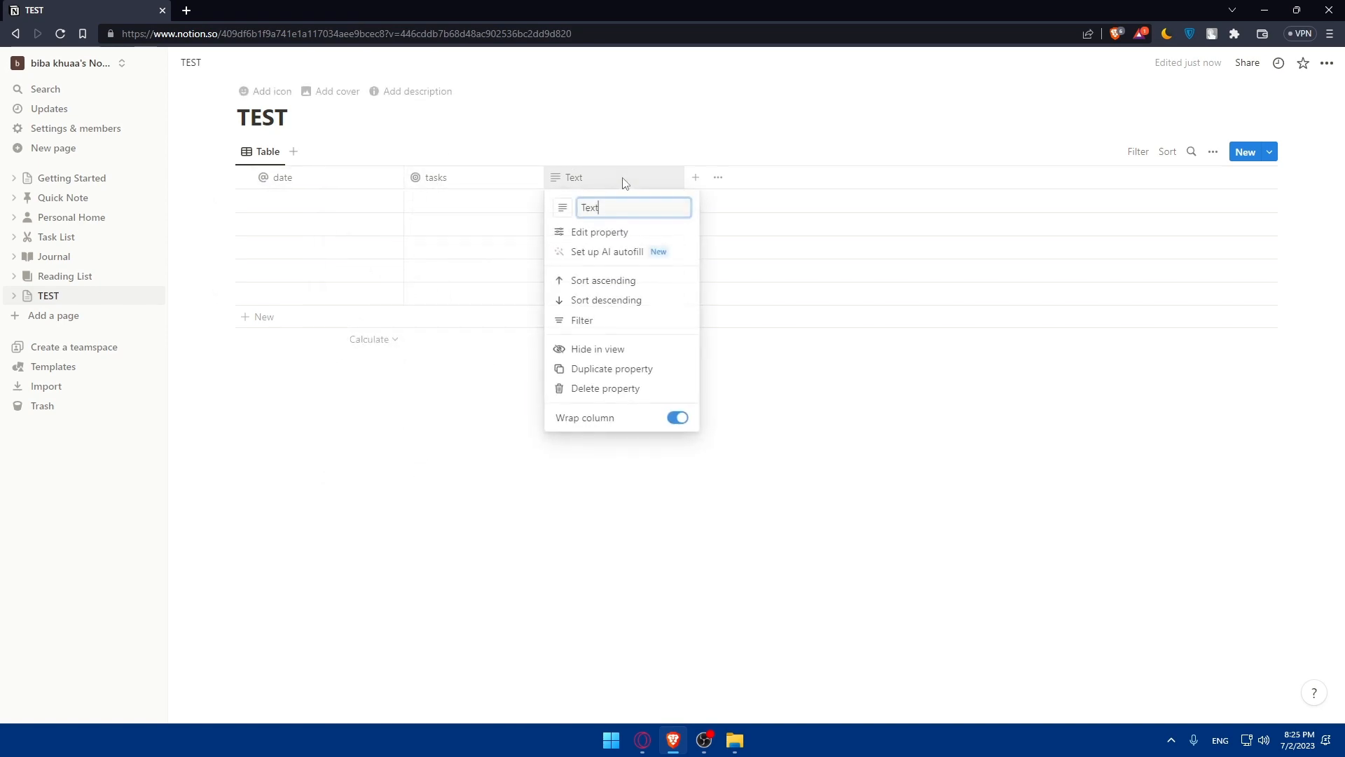
{"action": "left_click", "coordinate": [617, 387]}
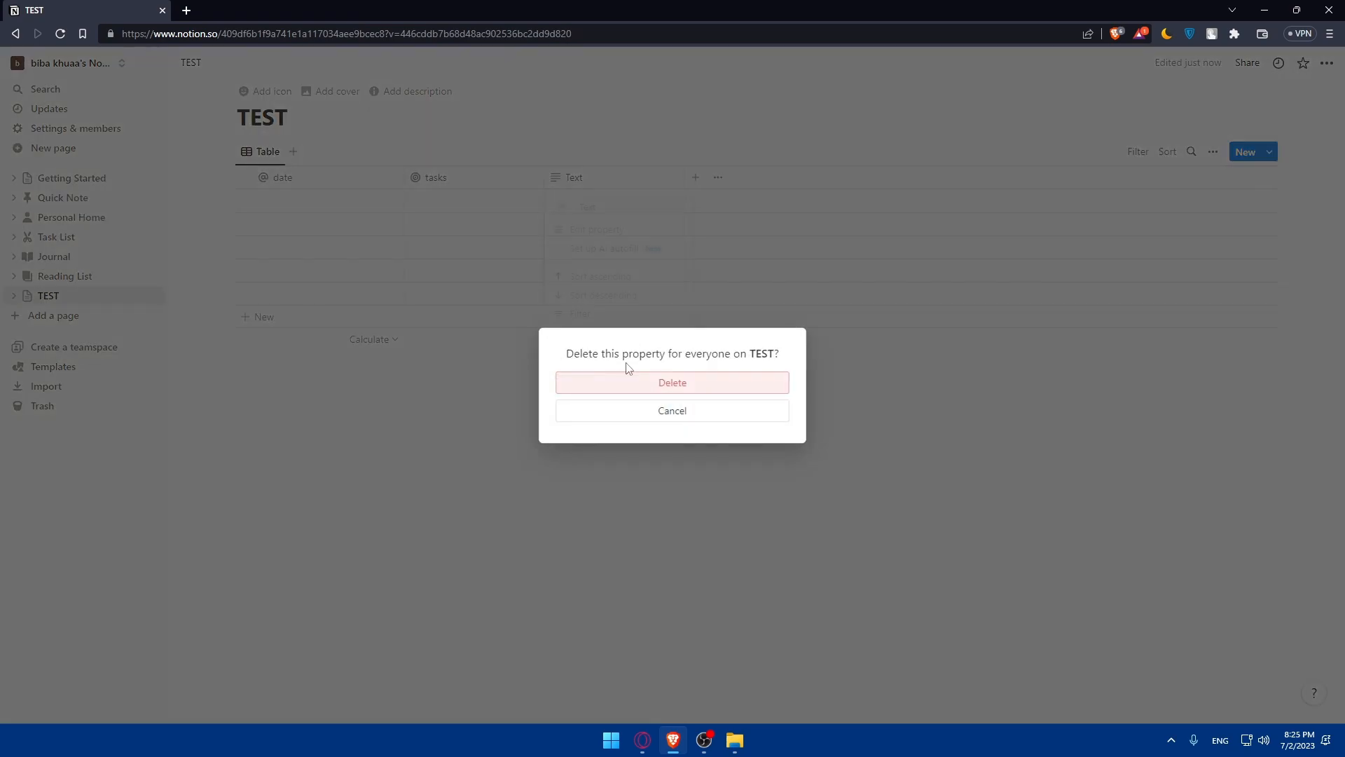
{"action": "left_click", "coordinate": [663, 393]}
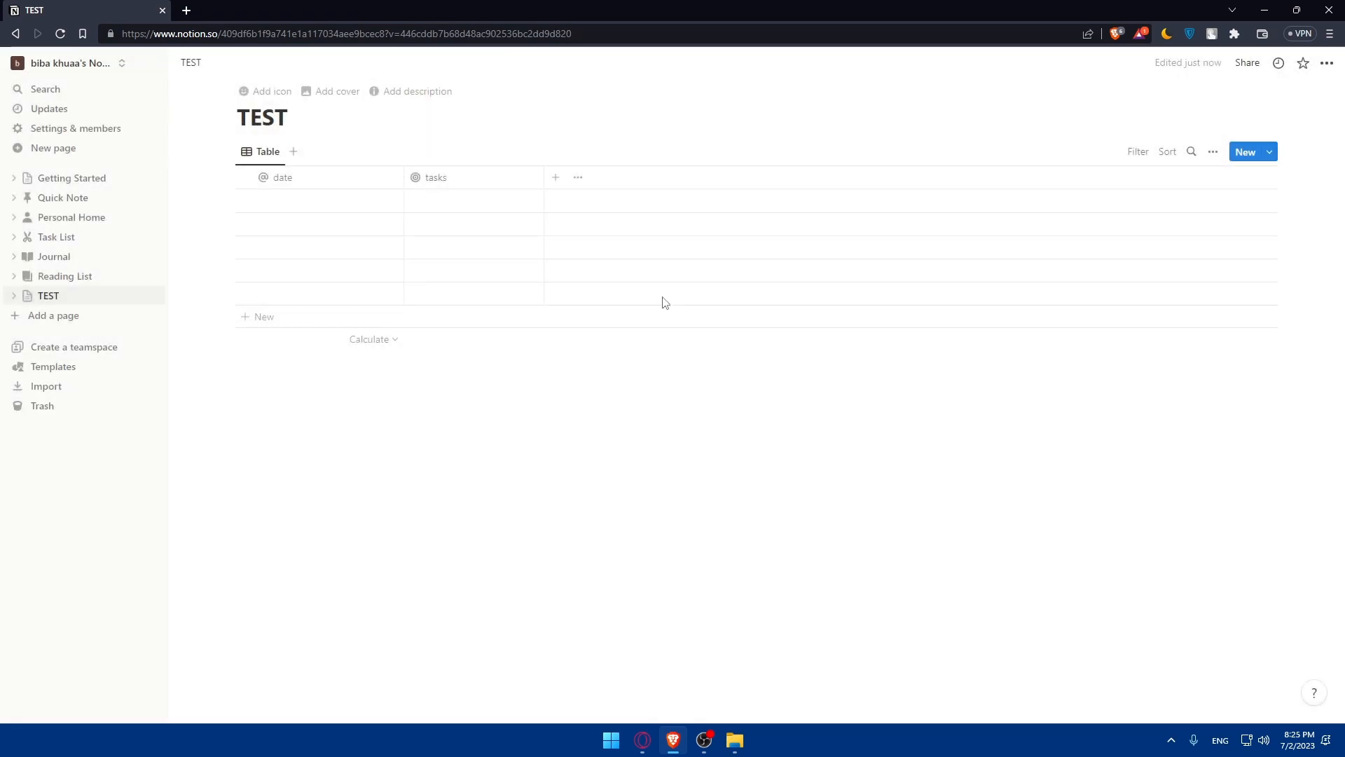
Step: Enter 07/07/2023 in the date cell of the first row
{"action": "left_click", "coordinate": [313, 199]}
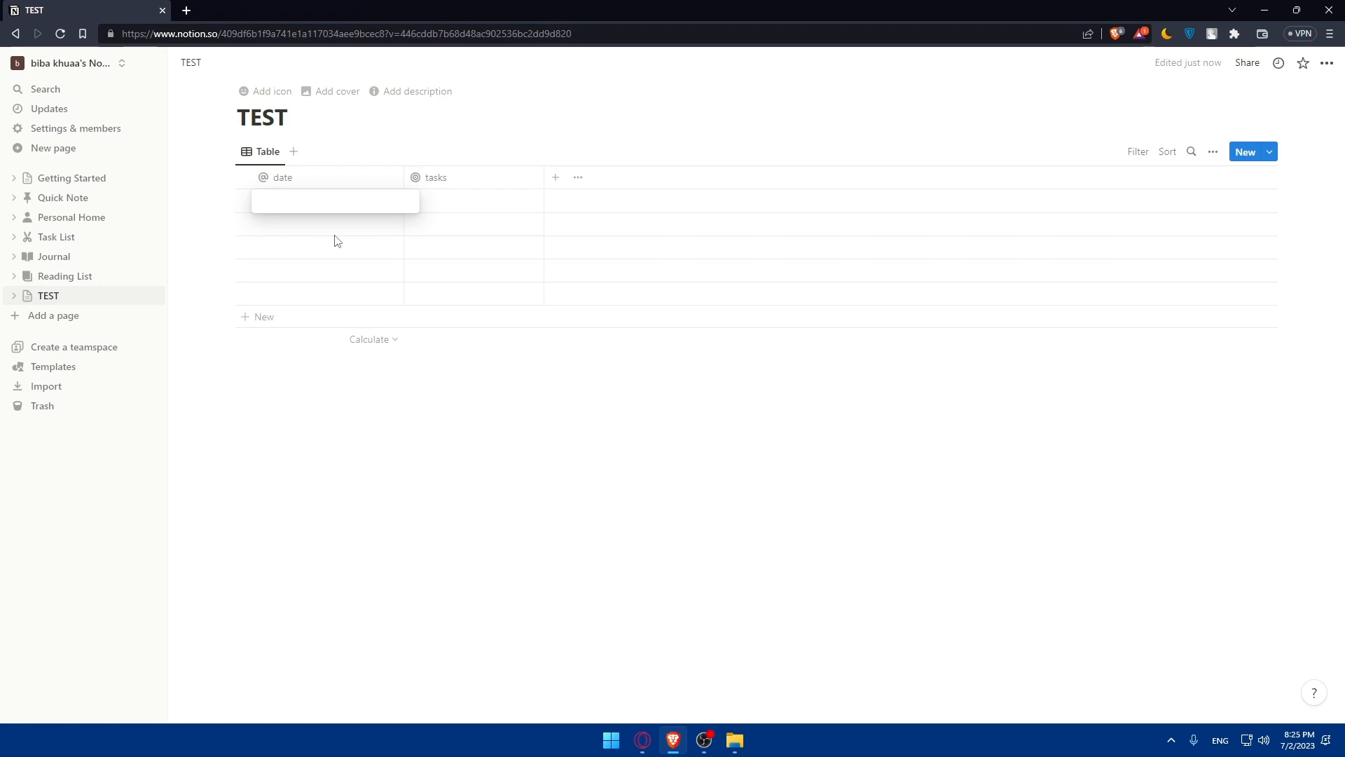
{"action": "type", "text": "03/04"}
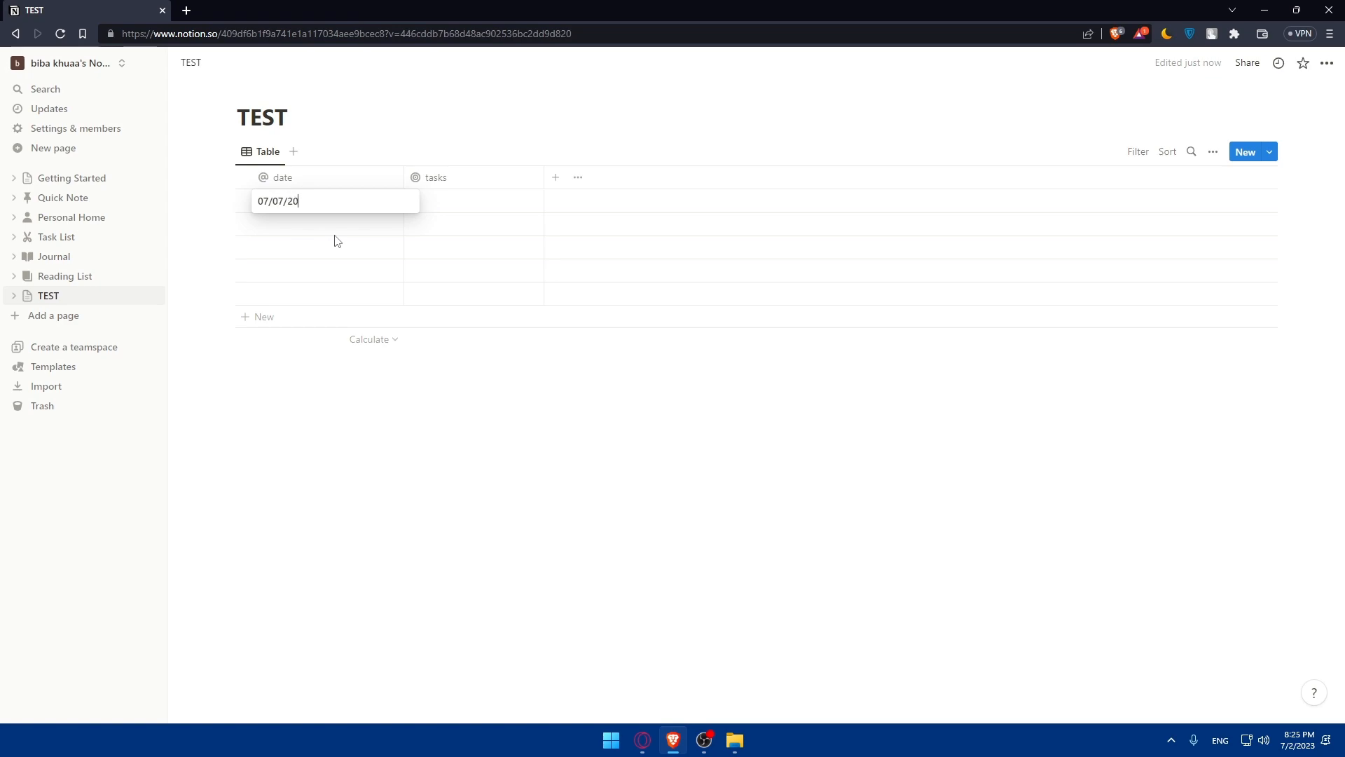
{"action": "left_click", "coordinate": [452, 207]}
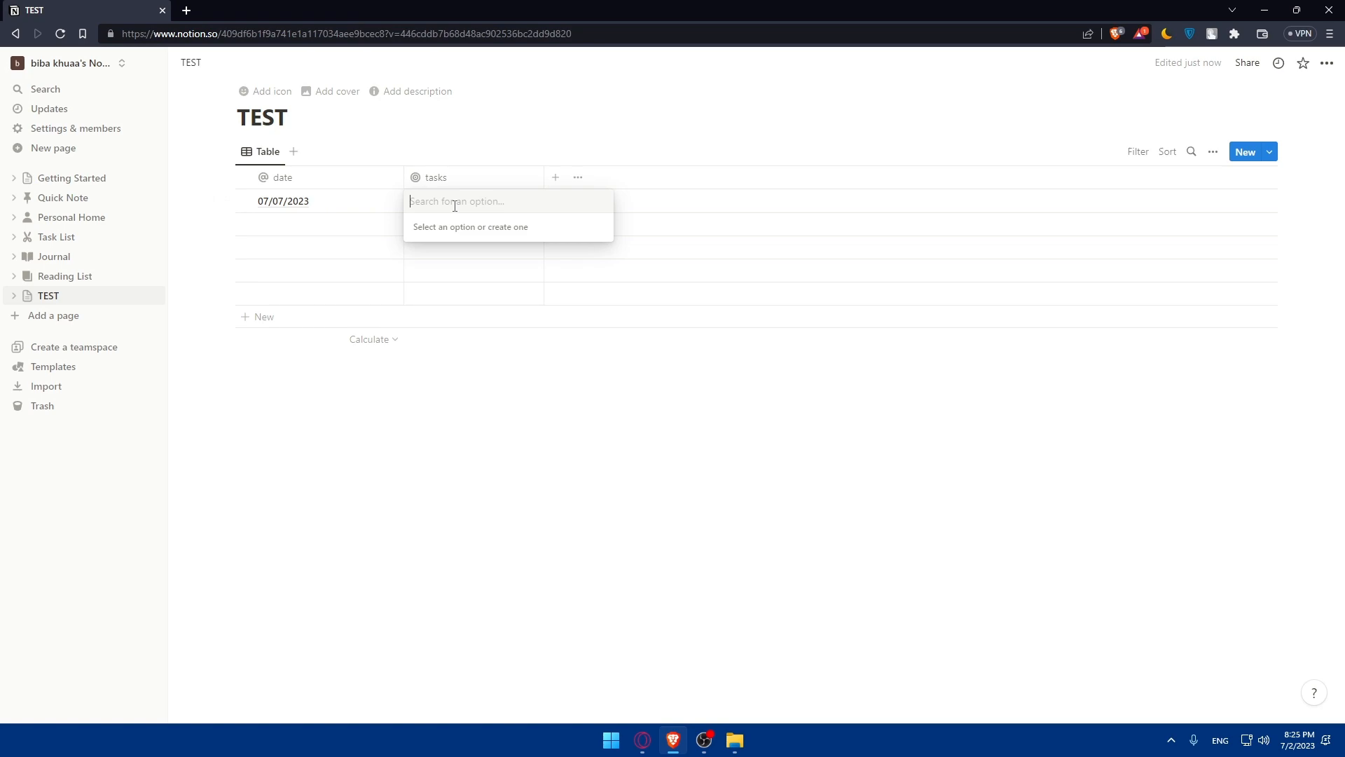
{"action": "type", "text": "write"}
{"action": "key", "text": "BackSpace"}
{"action": "key", "text": "BackSpace"}
{"action": "key", "text": "BackSpace"}
{"action": "key", "text": "BackSpace"}
{"action": "key", "text": "BackSpace"}
{"action": "type", "text": "go shopping"}
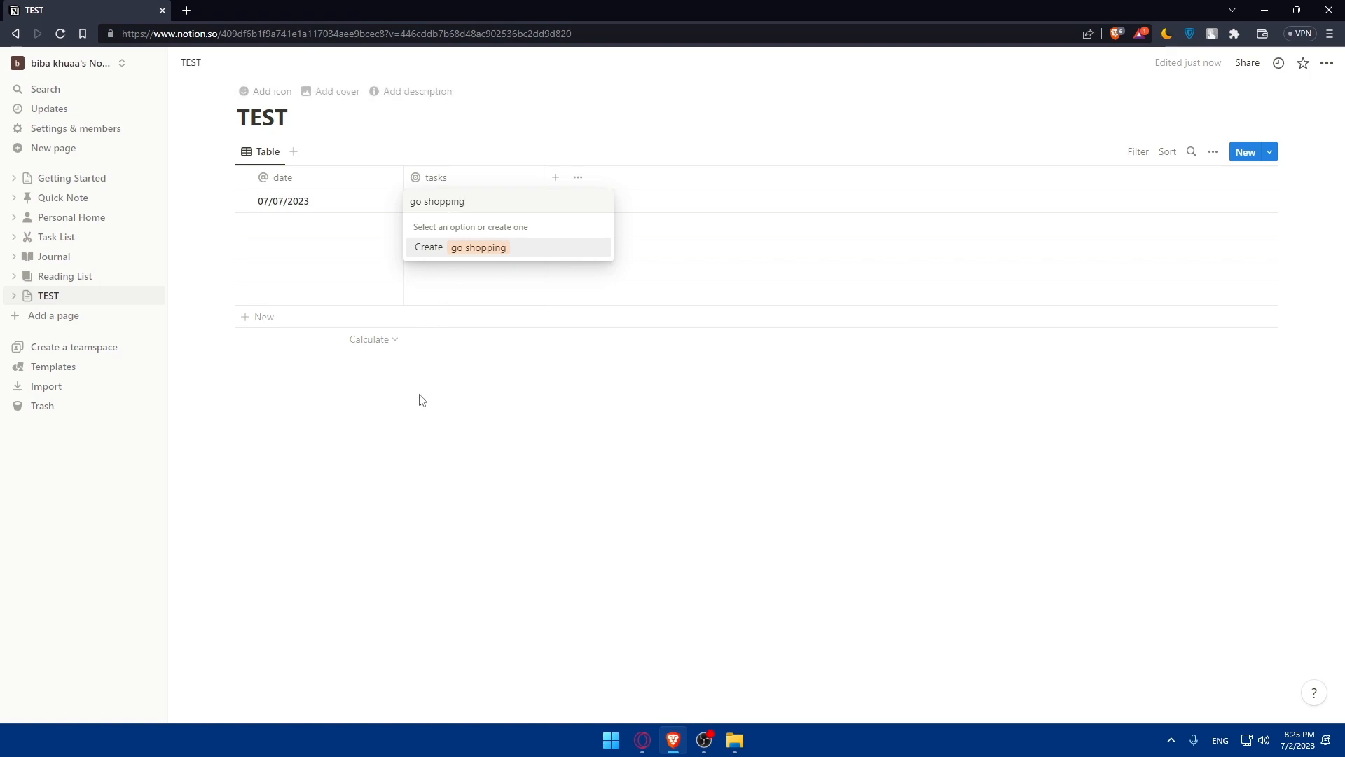
{"action": "key", "text": "Escape"}
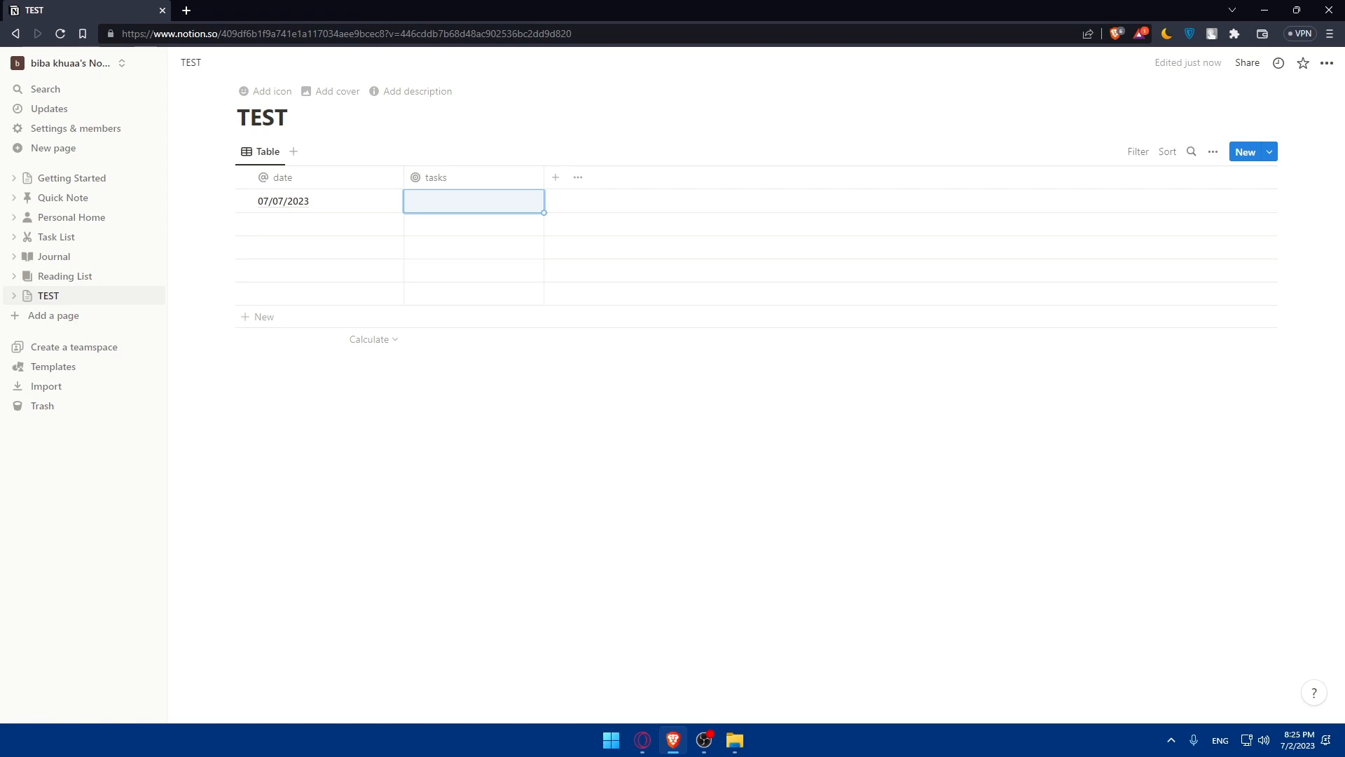
{"action": "type", "text": "--"}
{"action": "key", "text": "BackSpace"}
{"action": "key", "text": "BackSpace"}
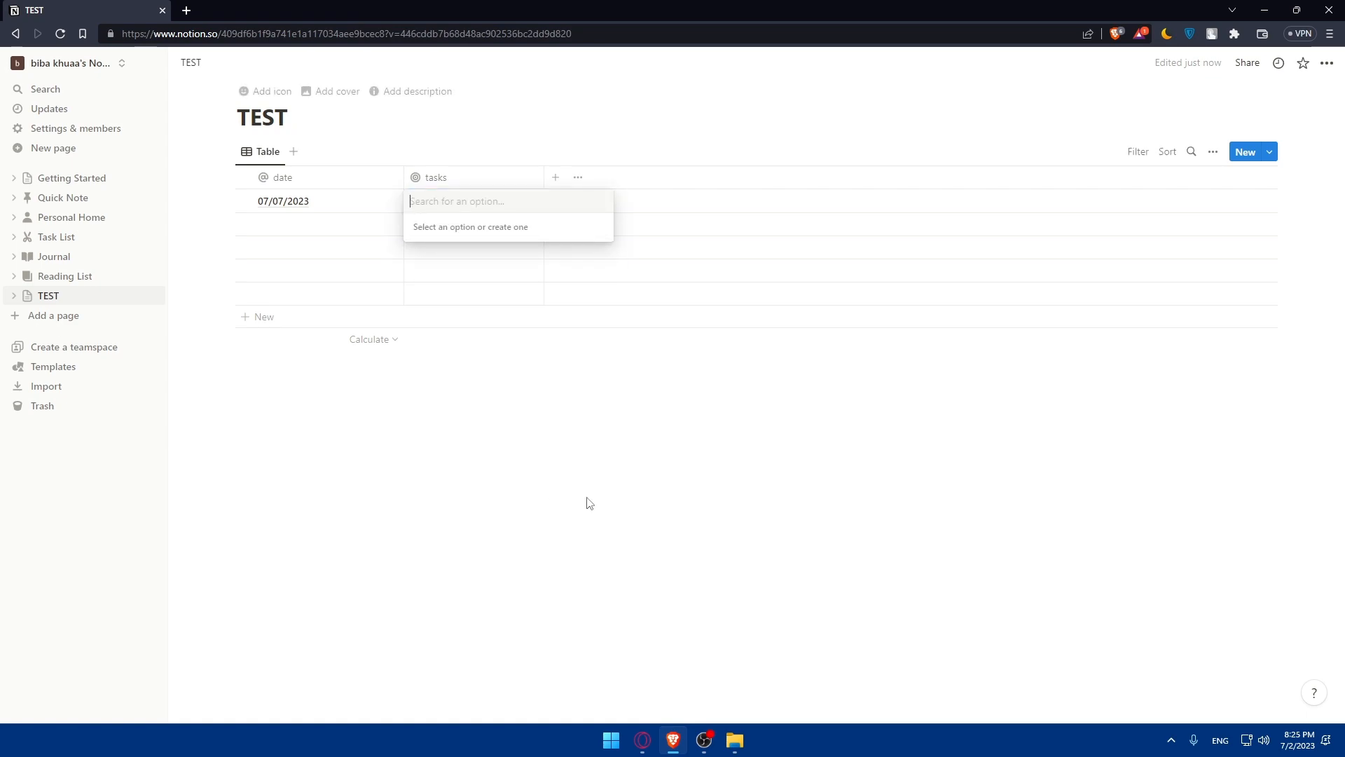
{"action": "type", "text": "--"}
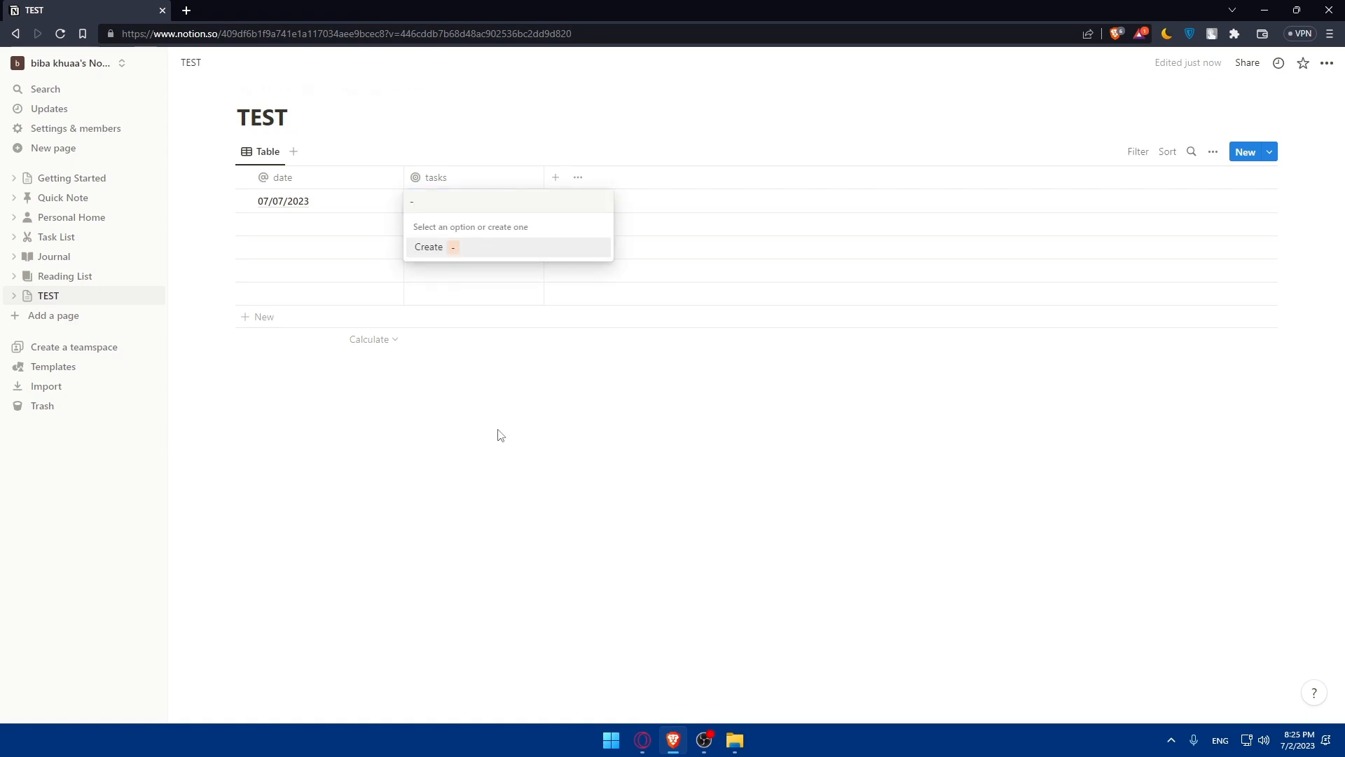
{"action": "key", "text": "Escape"}
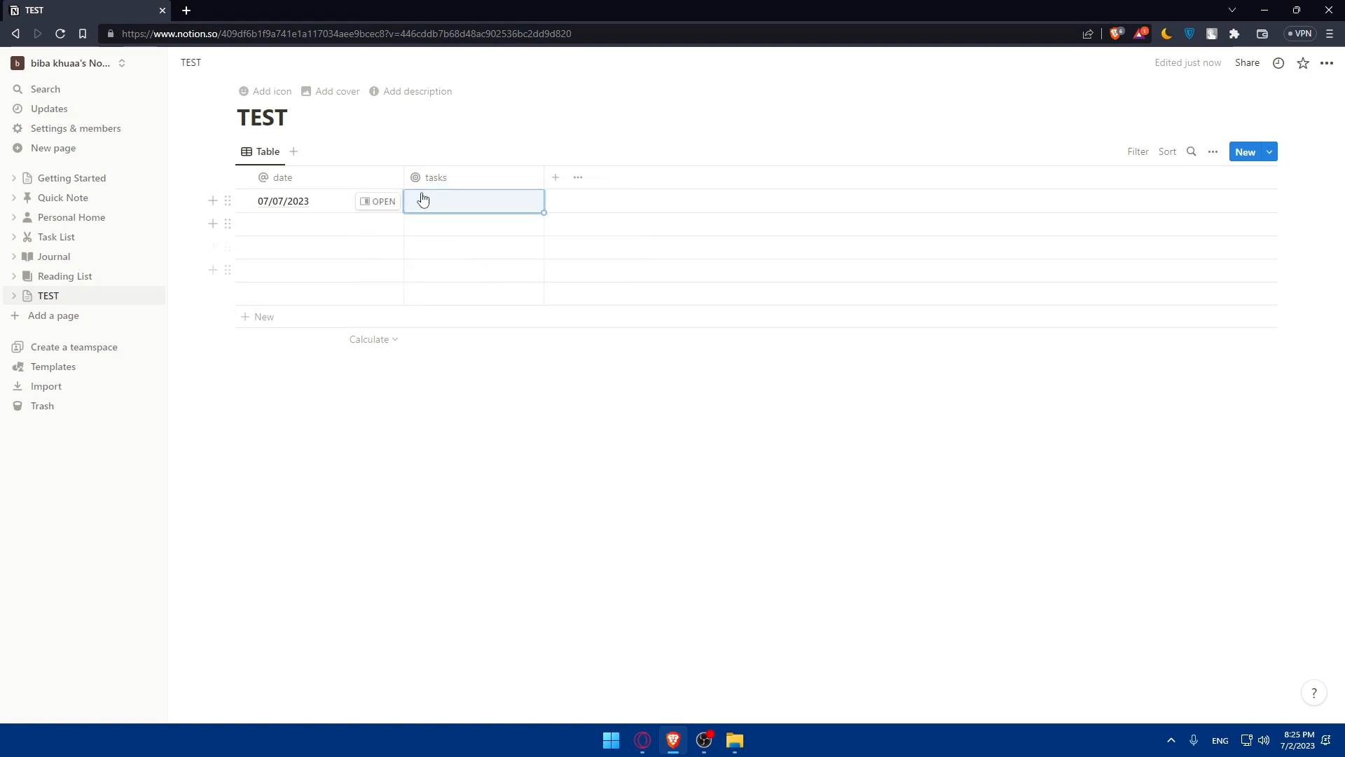
{"action": "left_click", "coordinate": [467, 204]}
{"action": "type", "text": "go sho"}
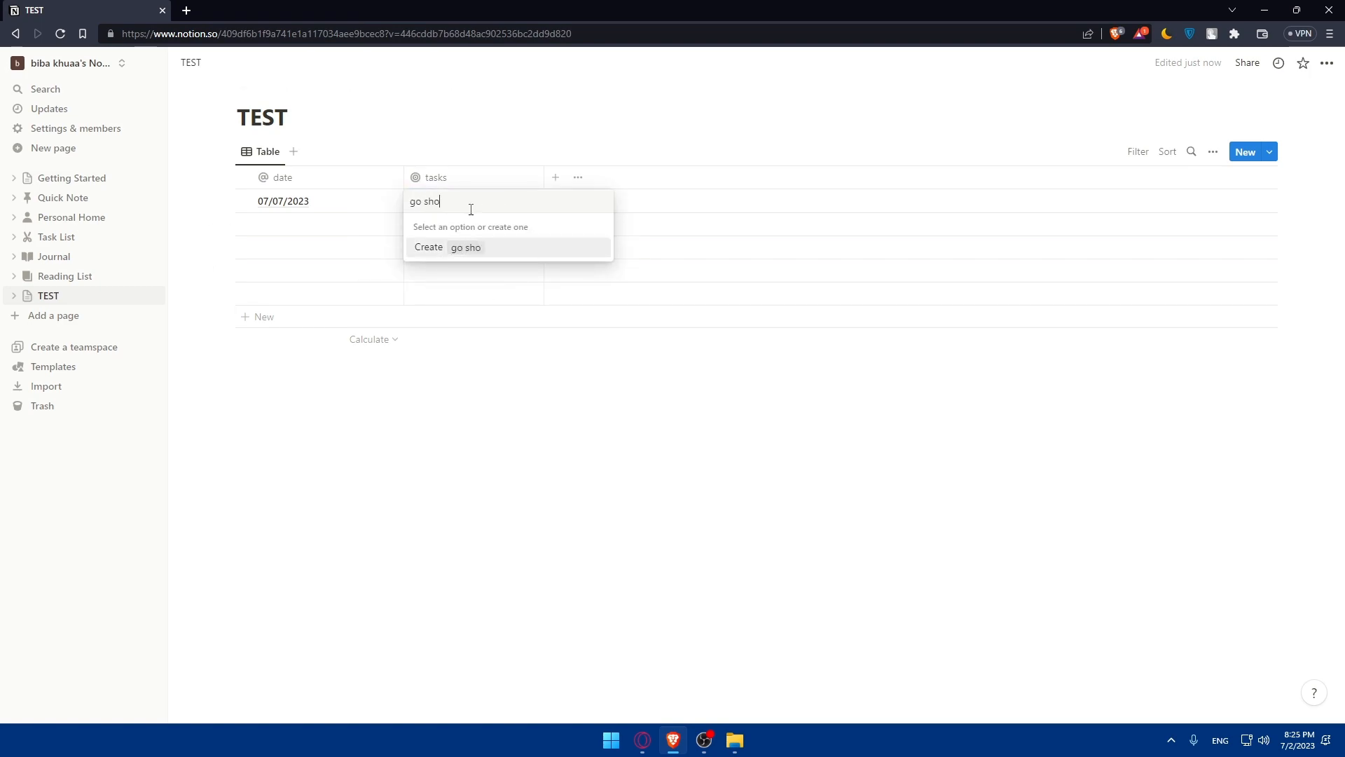
{"action": "type", "text": "ping"}
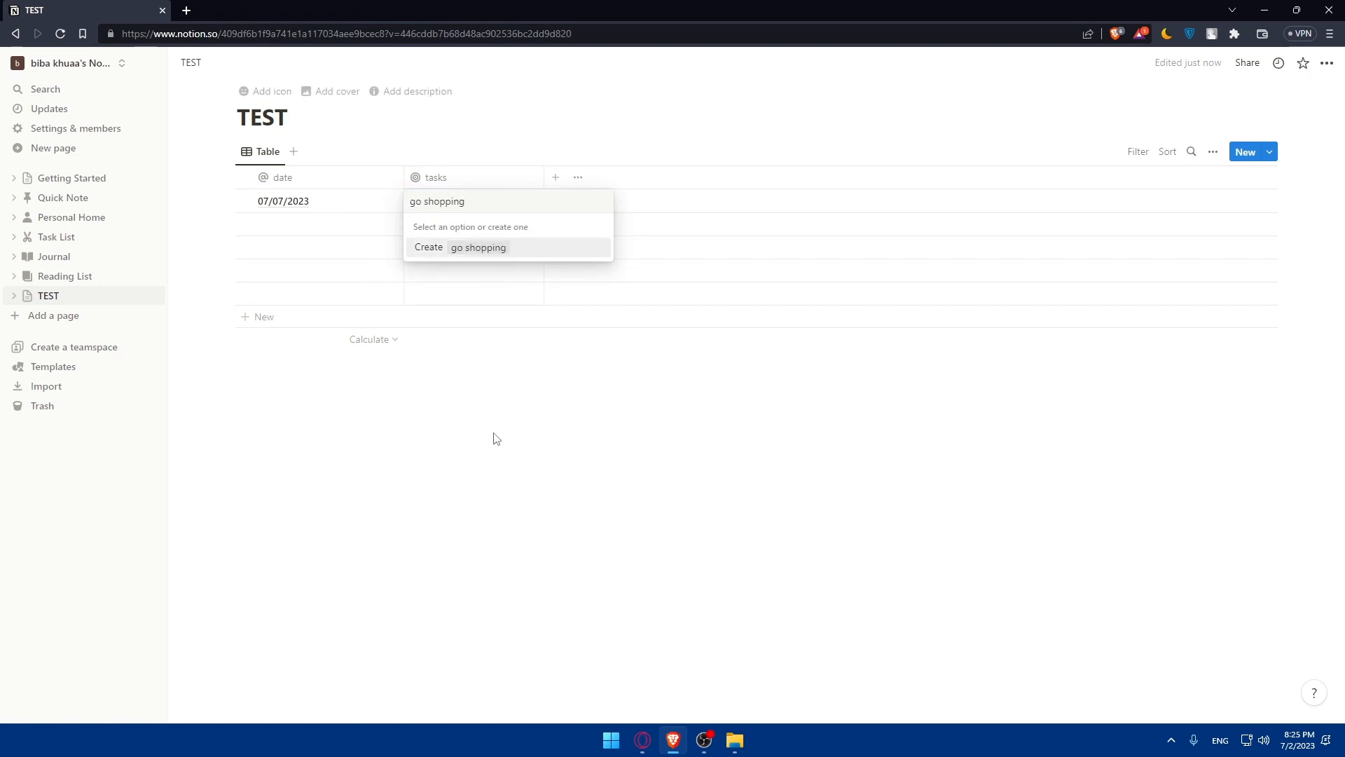
{"action": "key", "text": "Escape"}
{"action": "left_click", "coordinate": [486, 251]}
{"action": "key", "text": "Escape"}
Step: Create the option "go shopping" in the tasks cell of the 07/07/2023 row
{"action": "left_click", "coordinate": [455, 201]}
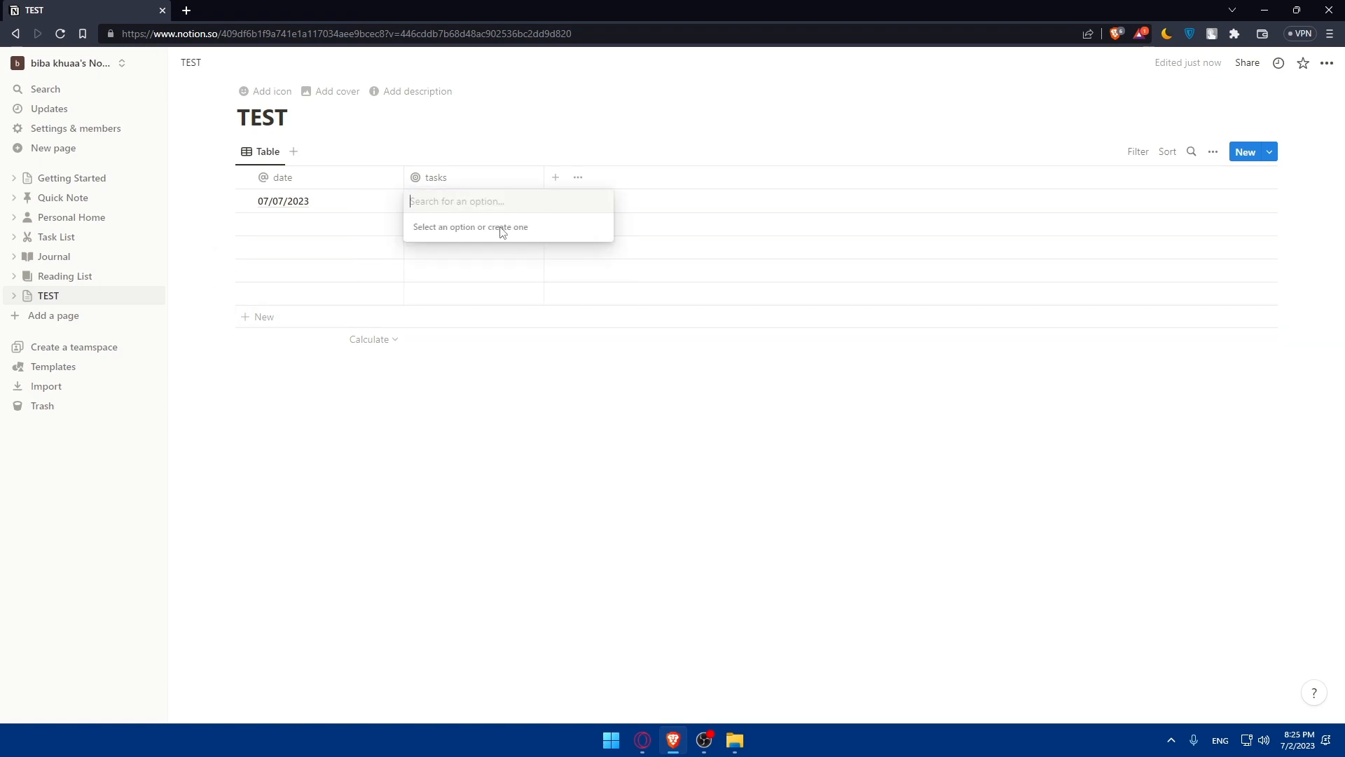
{"action": "type", "text": "go shopping"}
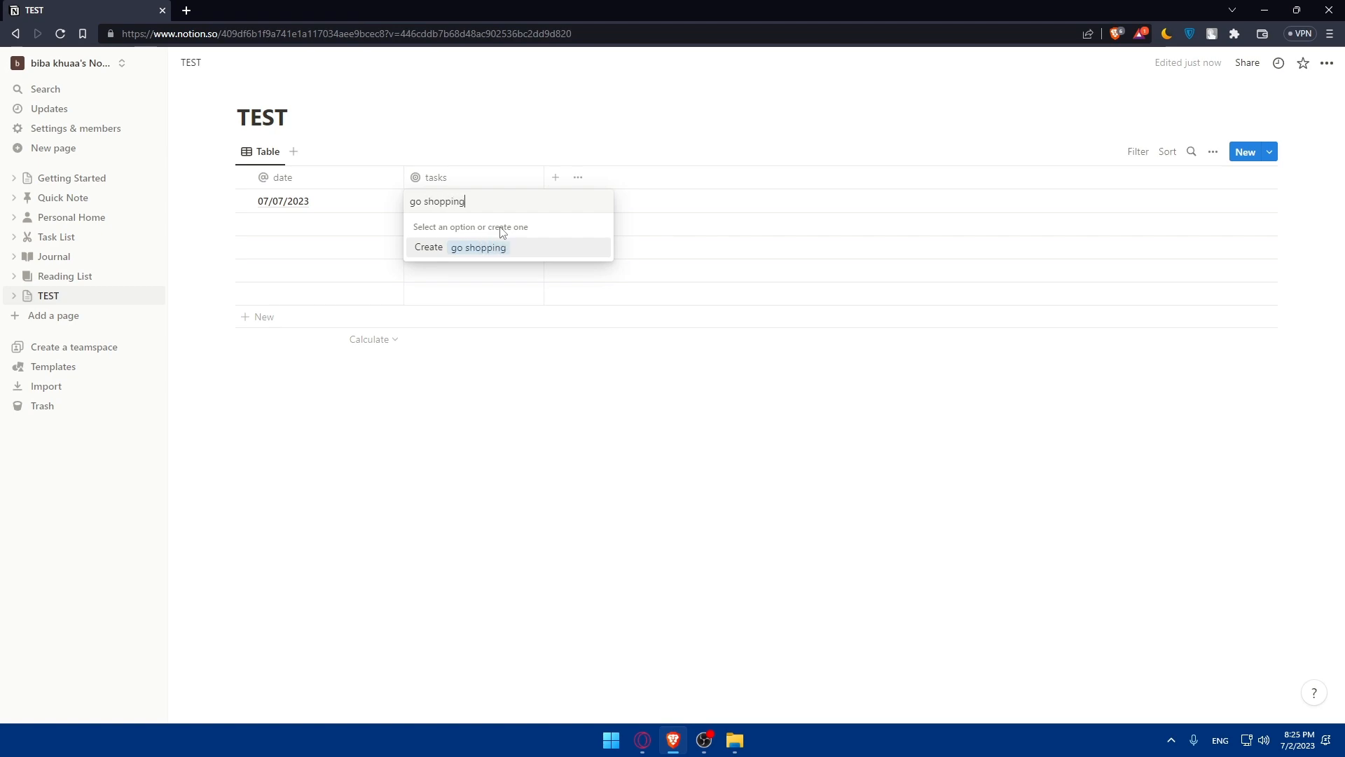
{"action": "key", "text": "Return"}
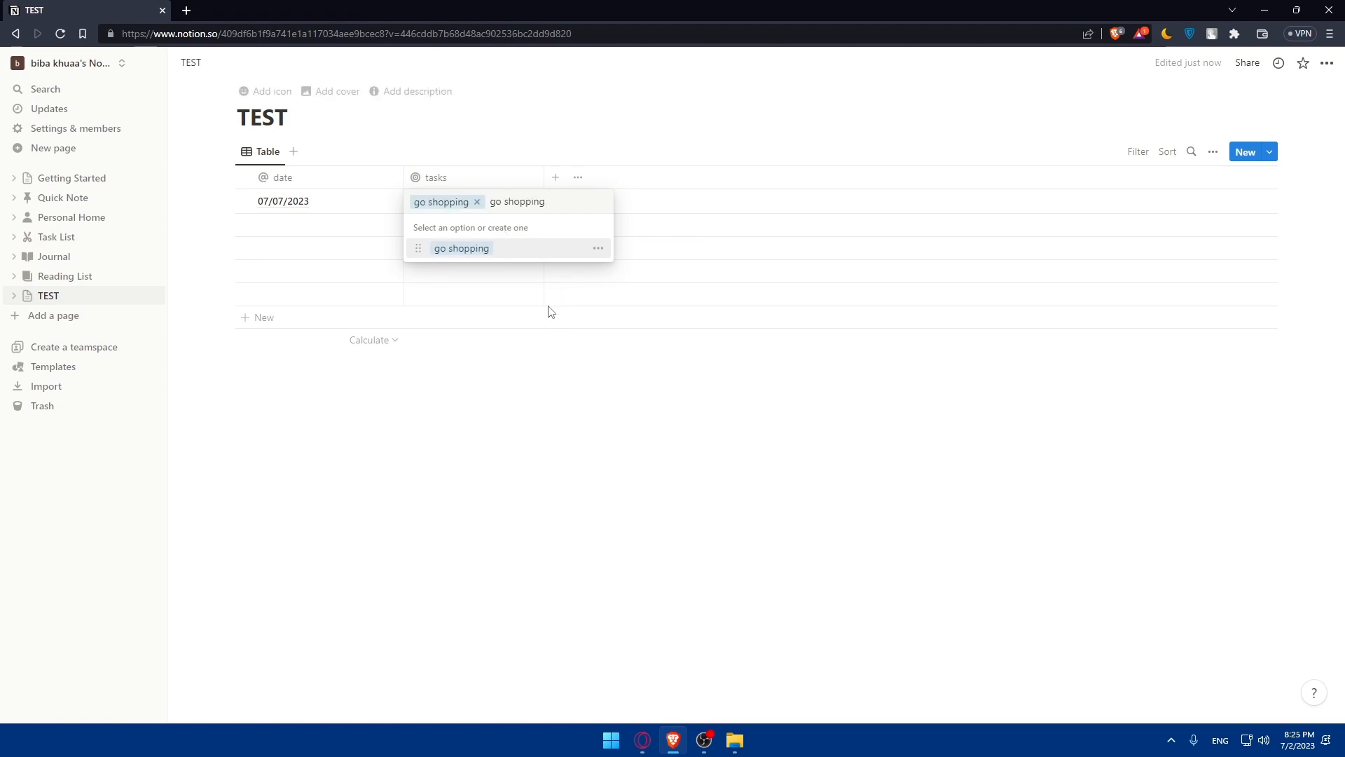
{"action": "key", "text": "Escape"}
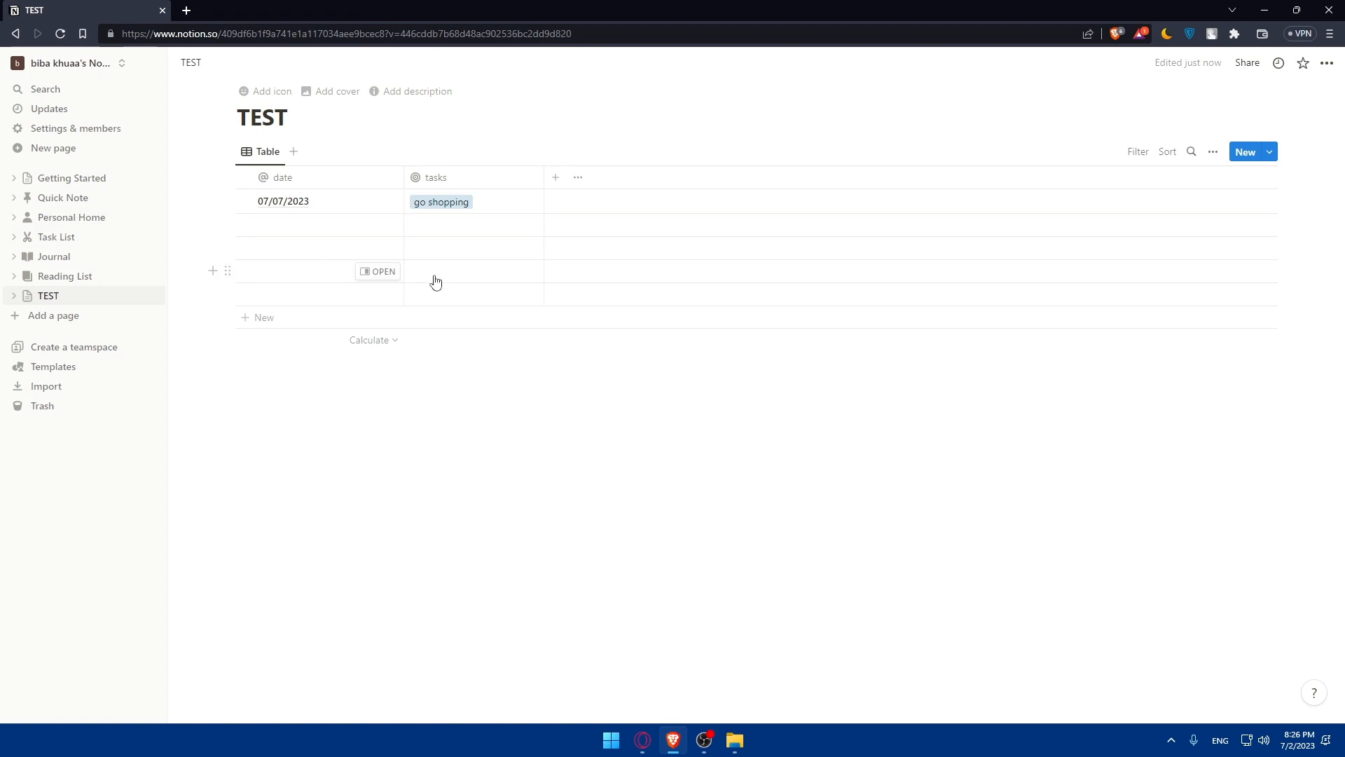
Step: Delete the TEST page from the workspace
{"action": "left_click", "coordinate": [140, 296]}
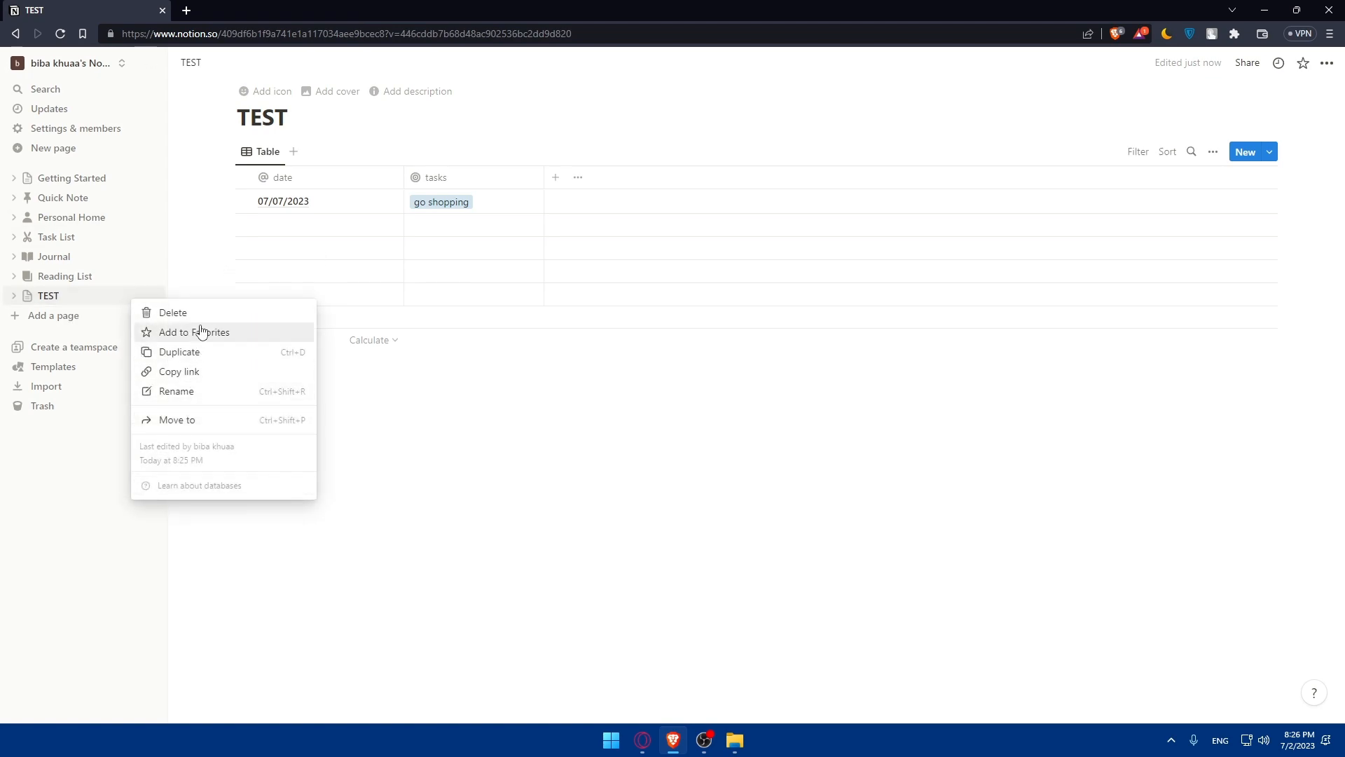
{"action": "left_click", "coordinate": [173, 312]}
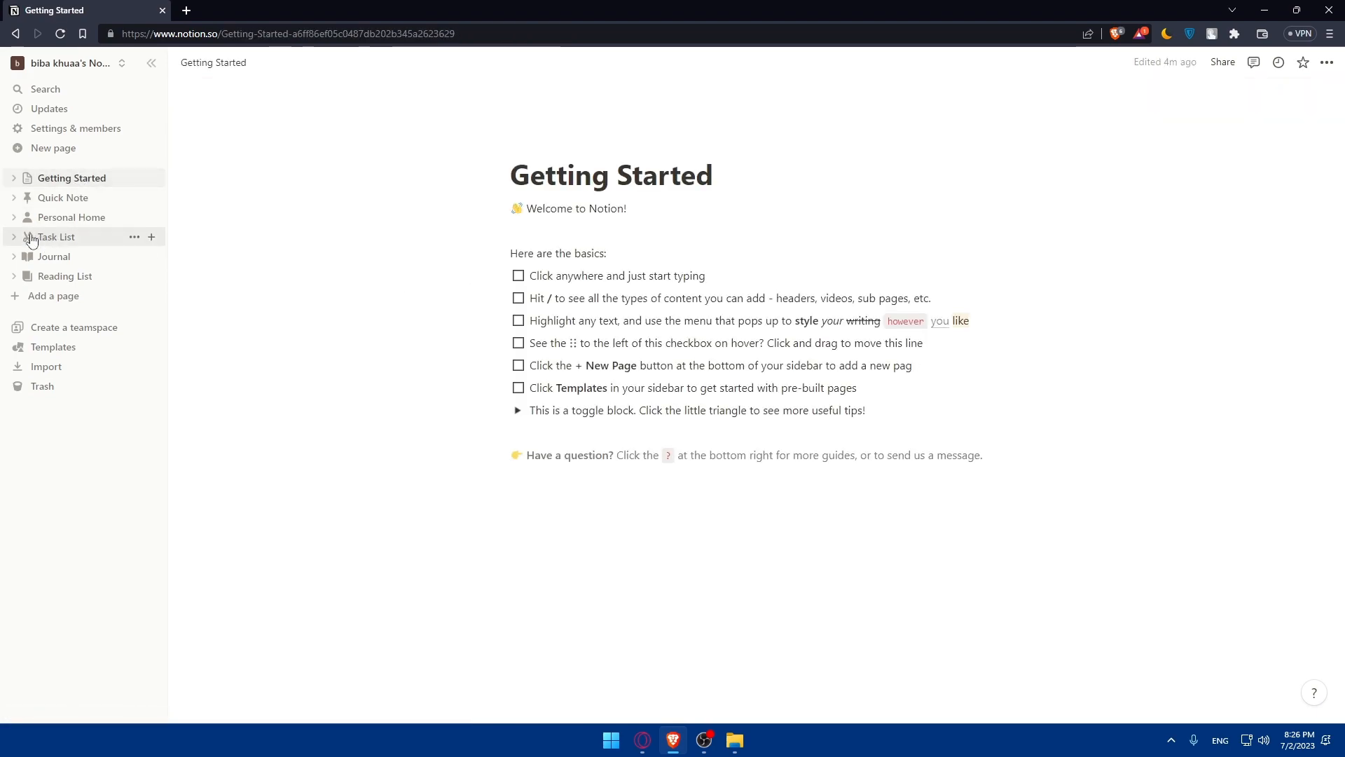
{"action": "key", "text": "alt+Tab"}
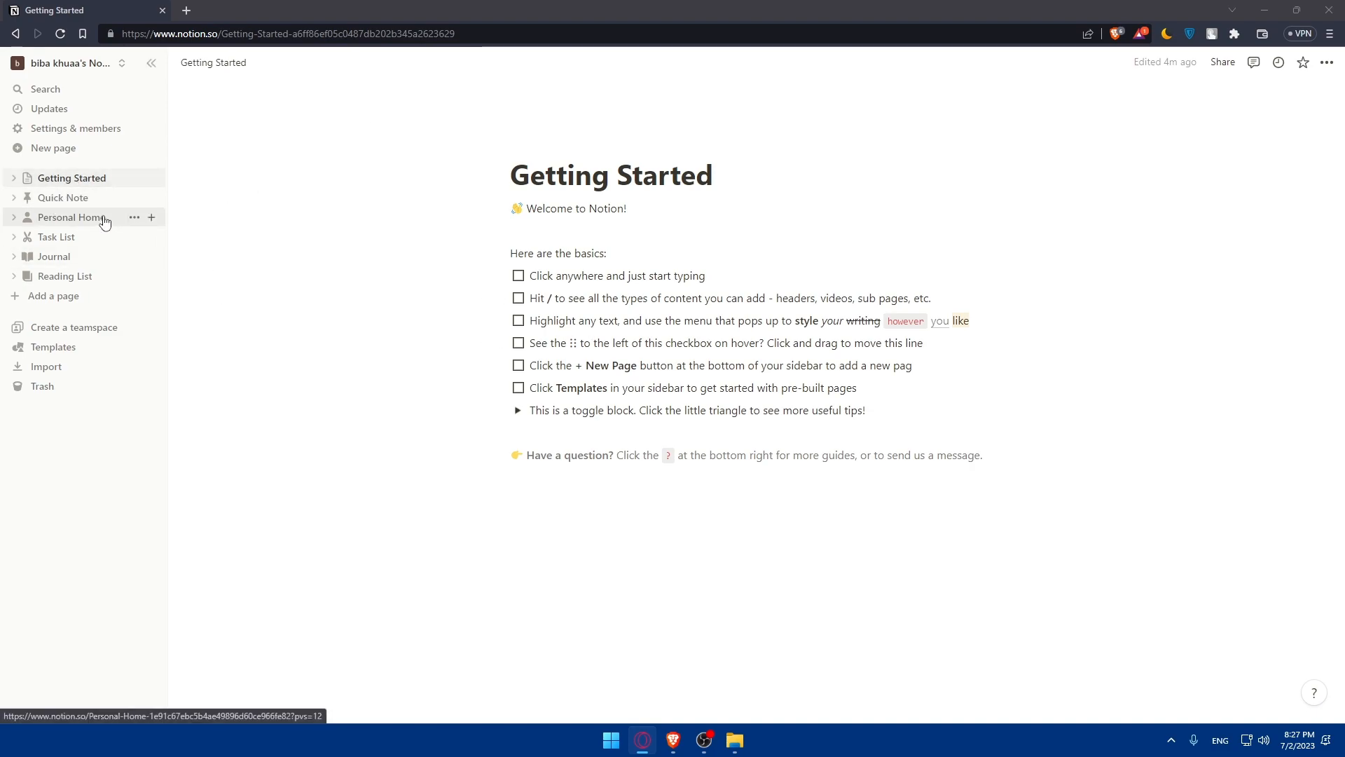
Step: Add a new untitled page and set it up as a Calendar database
{"action": "left_click", "coordinate": [54, 296]}
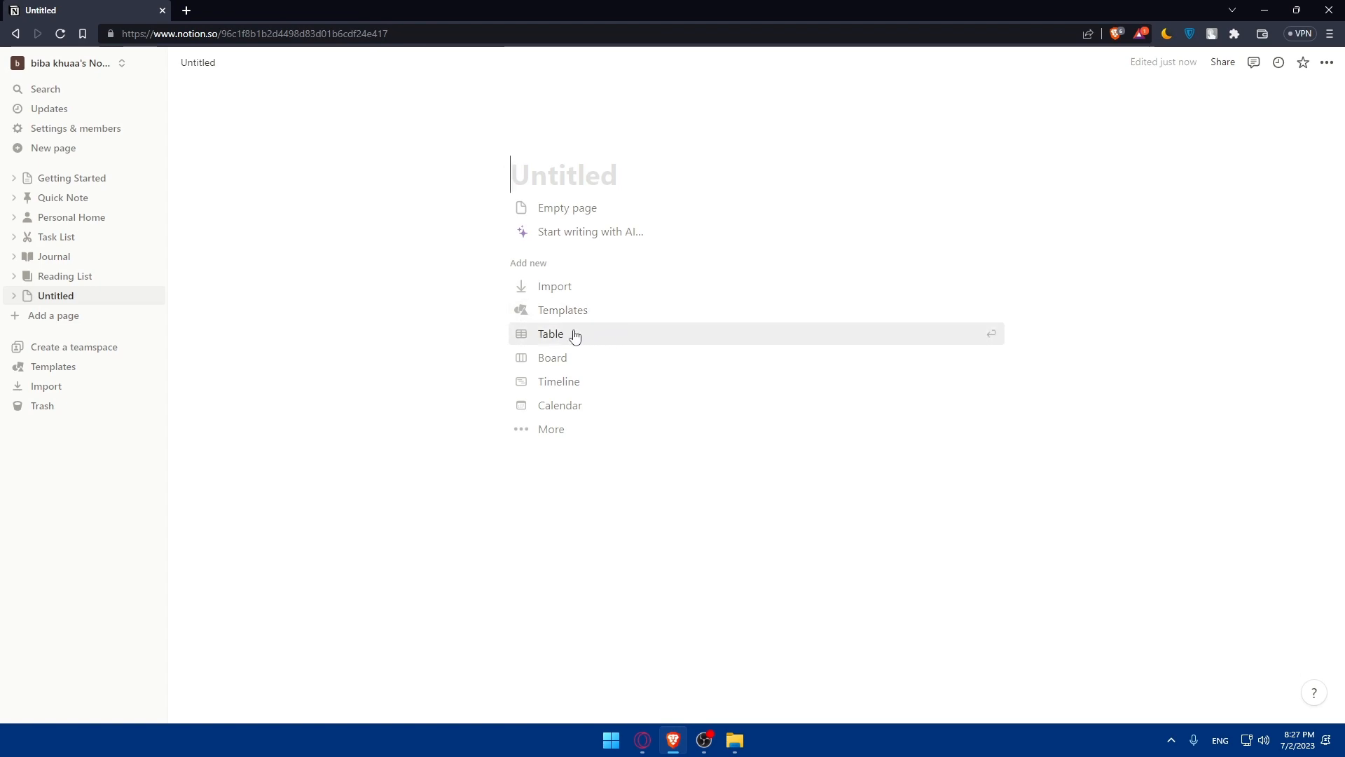
{"action": "left_click", "coordinate": [550, 428]}
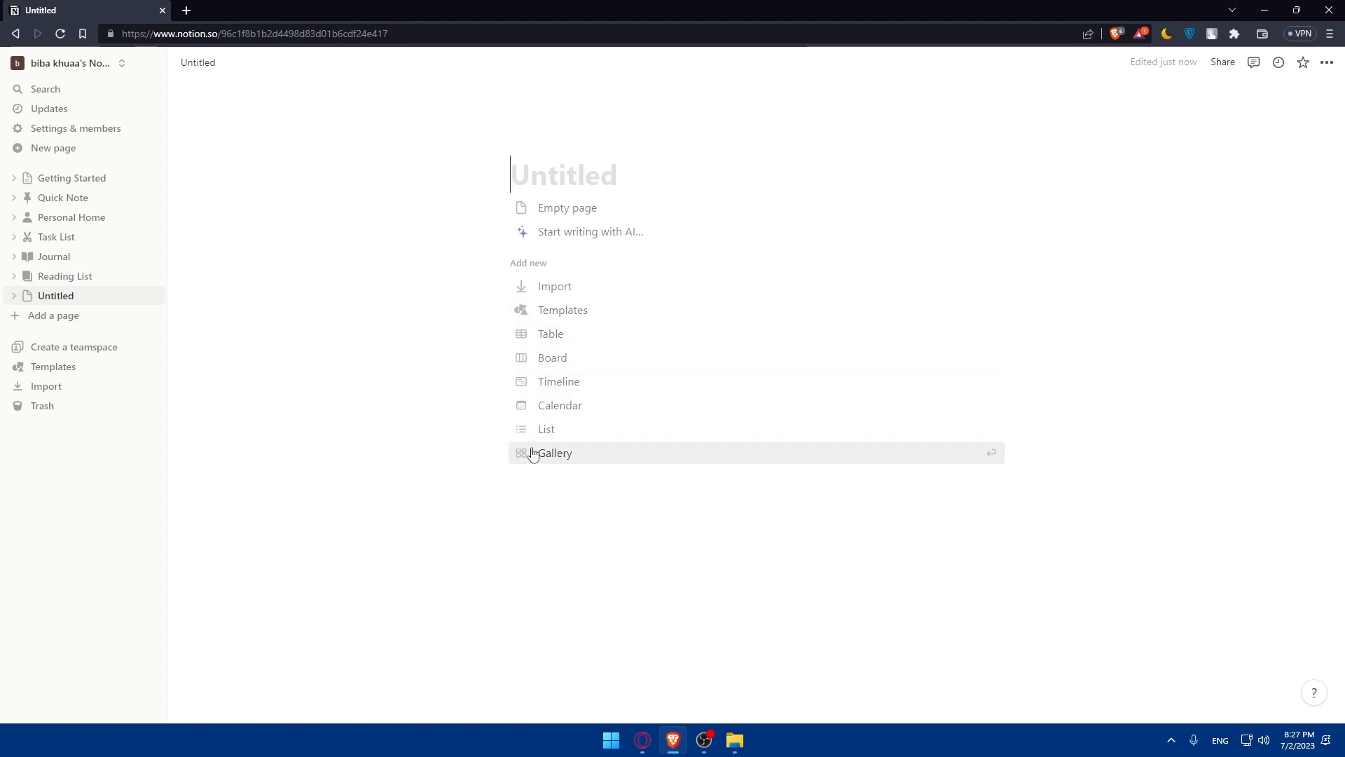
{"action": "left_click", "coordinate": [565, 405]}
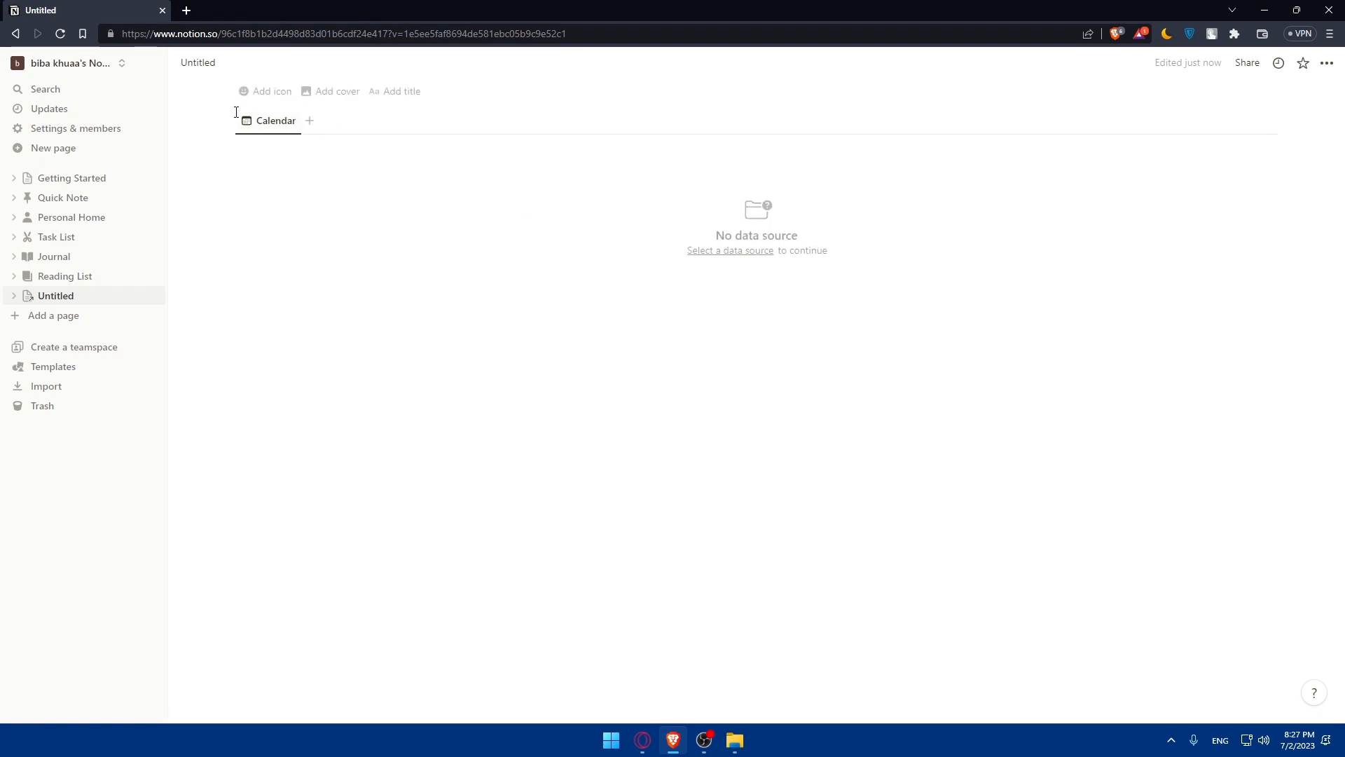
Step: Add an extra view beside the Calendar view and delete it
{"action": "left_click", "coordinate": [268, 123]}
{"action": "left_click", "coordinate": [432, 210]}
{"action": "right_click", "coordinate": [275, 121]}
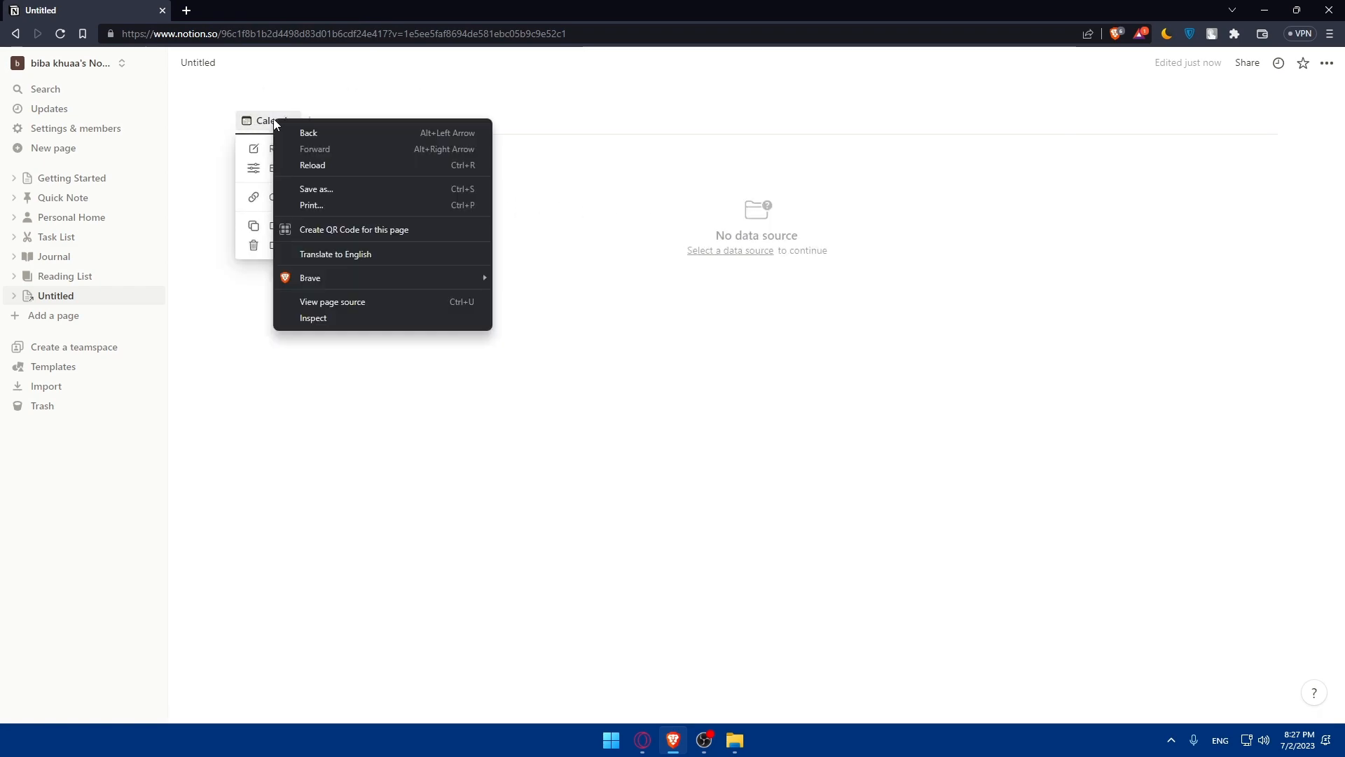
{"action": "left_click", "coordinate": [340, 366]}
{"action": "left_click", "coordinate": [309, 120]}
{"action": "left_click", "coordinate": [322, 125]}
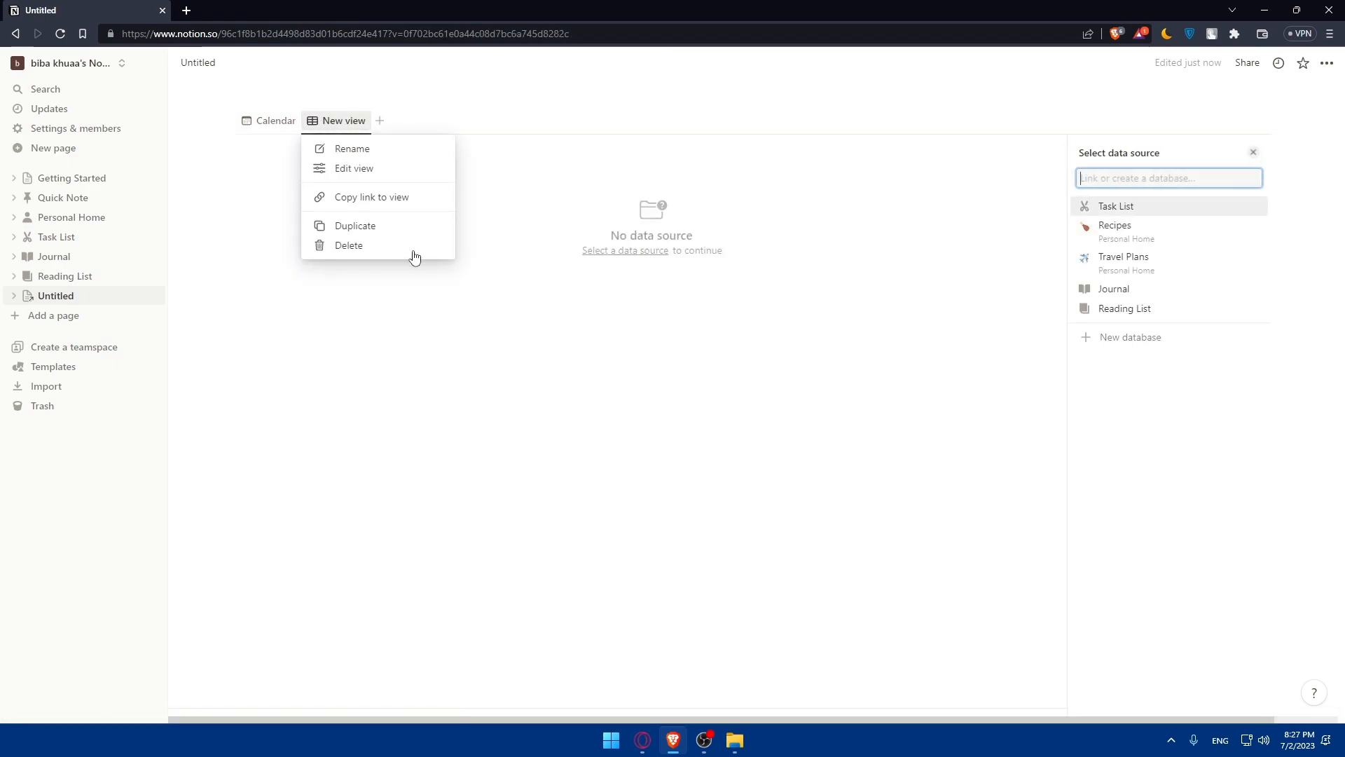
{"action": "left_click", "coordinate": [365, 247]}
{"action": "left_click", "coordinate": [645, 390]}
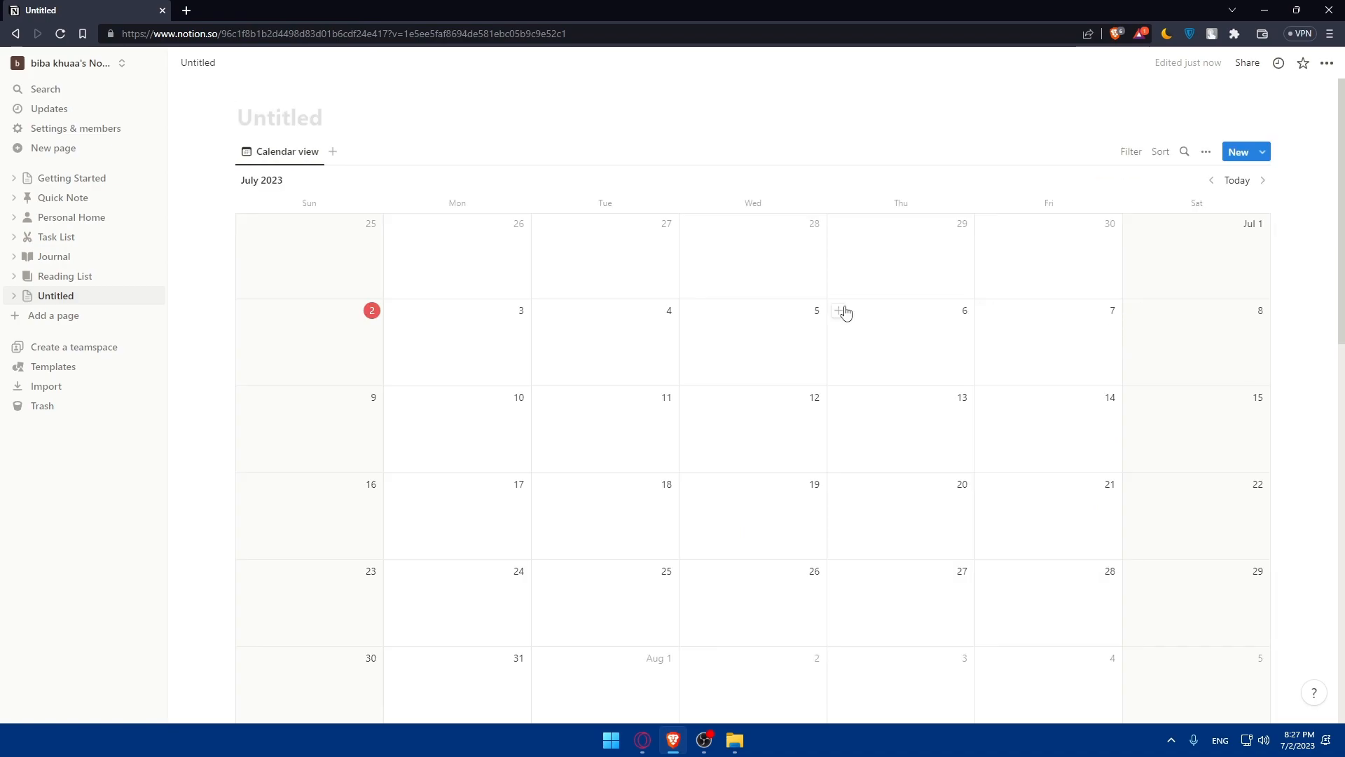
{"action": "type", "text": "--"}
{"action": "key", "text": "BackSpace"}
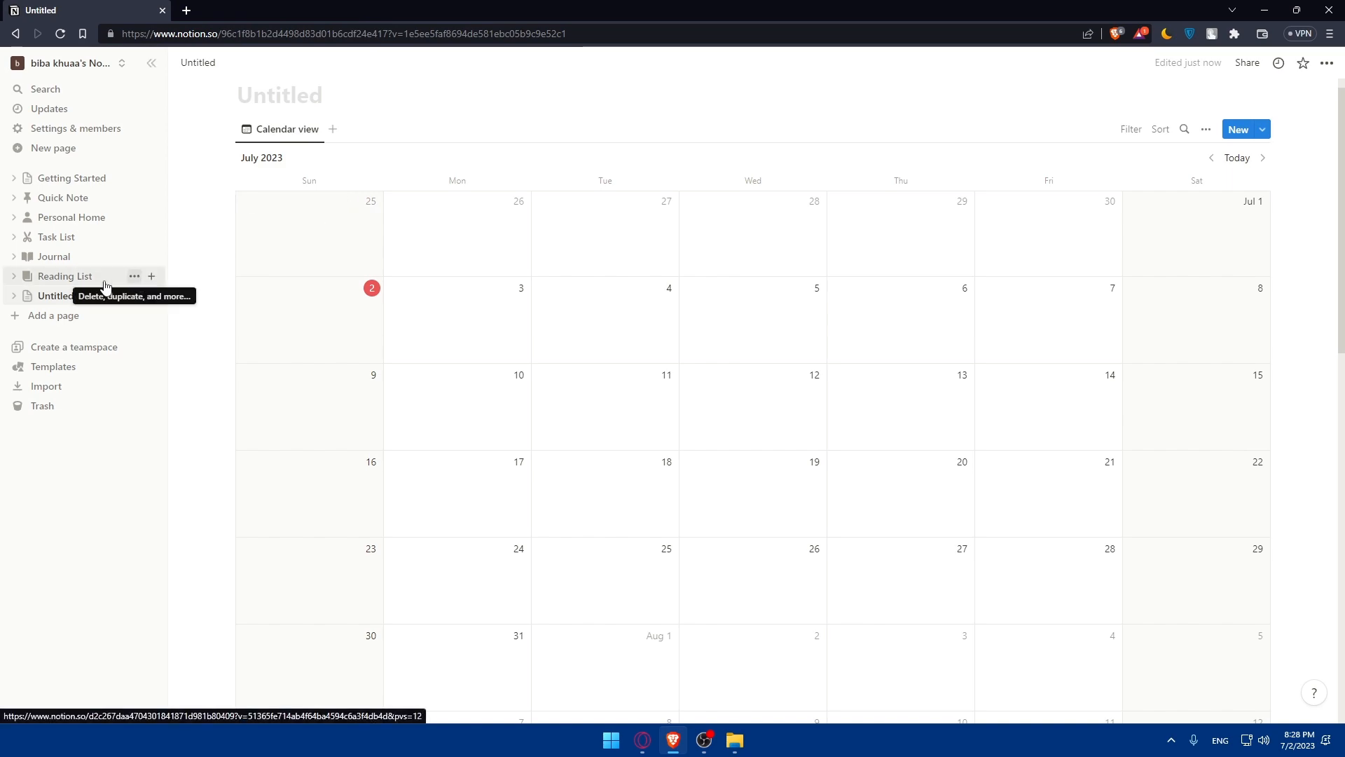
Step: Add an untitled page with a Table connected to a new database, and delete that page
{"action": "left_click", "coordinate": [32, 316]}
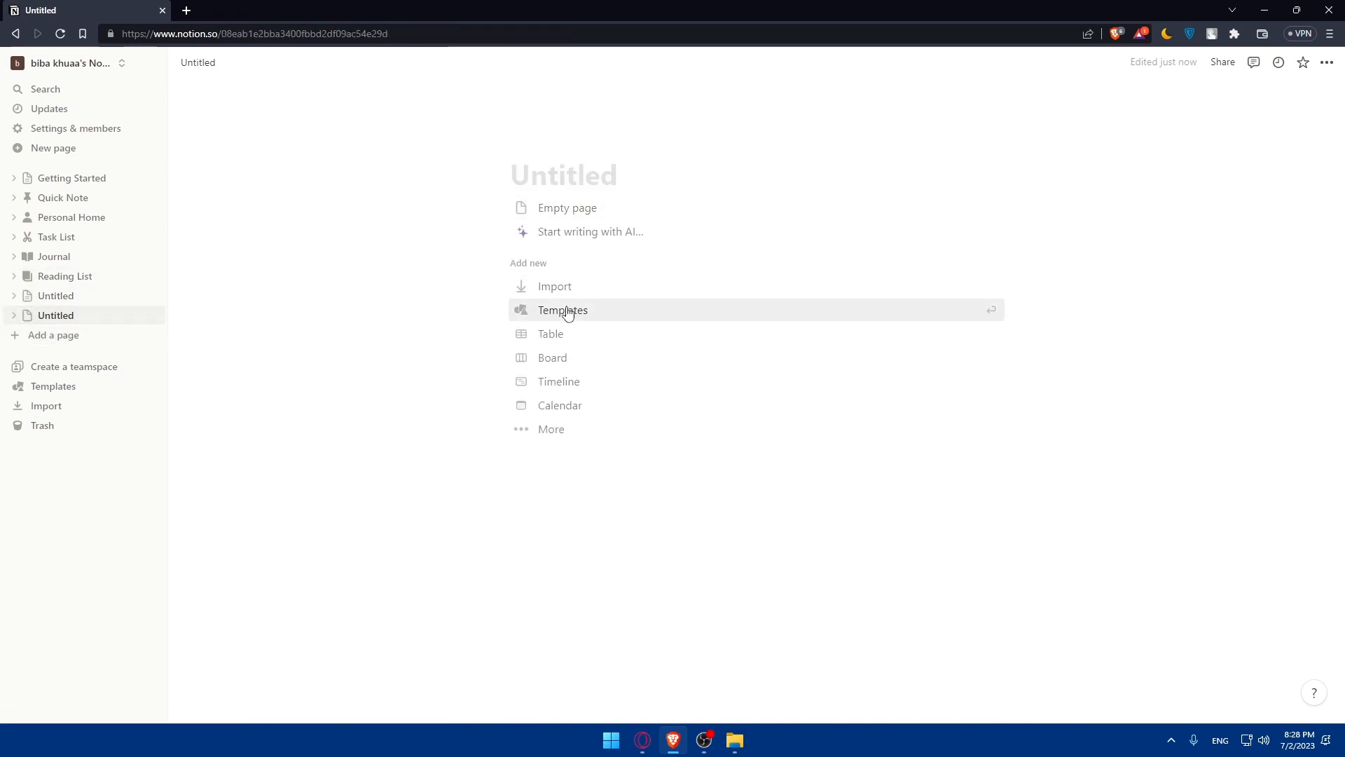
{"action": "left_click", "coordinate": [551, 335]}
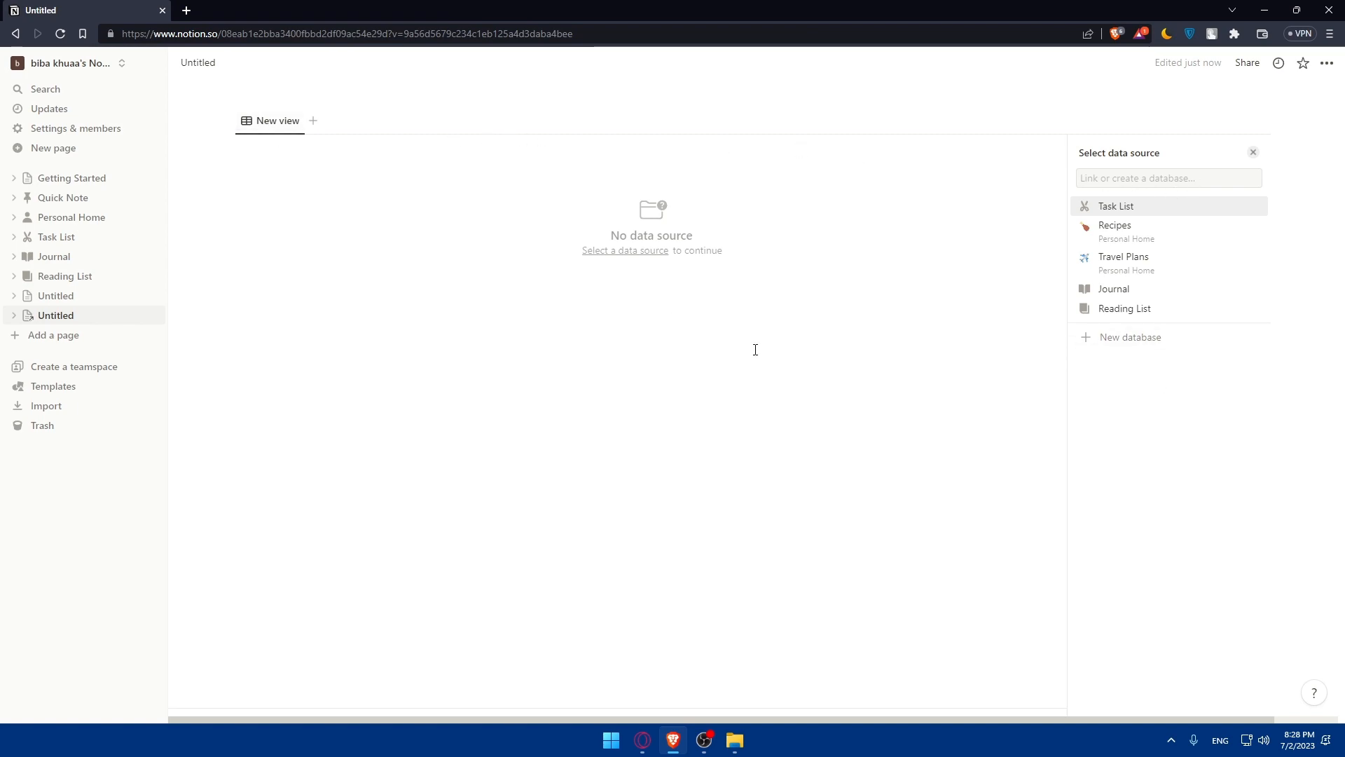
{"action": "left_click", "coordinate": [1151, 339]}
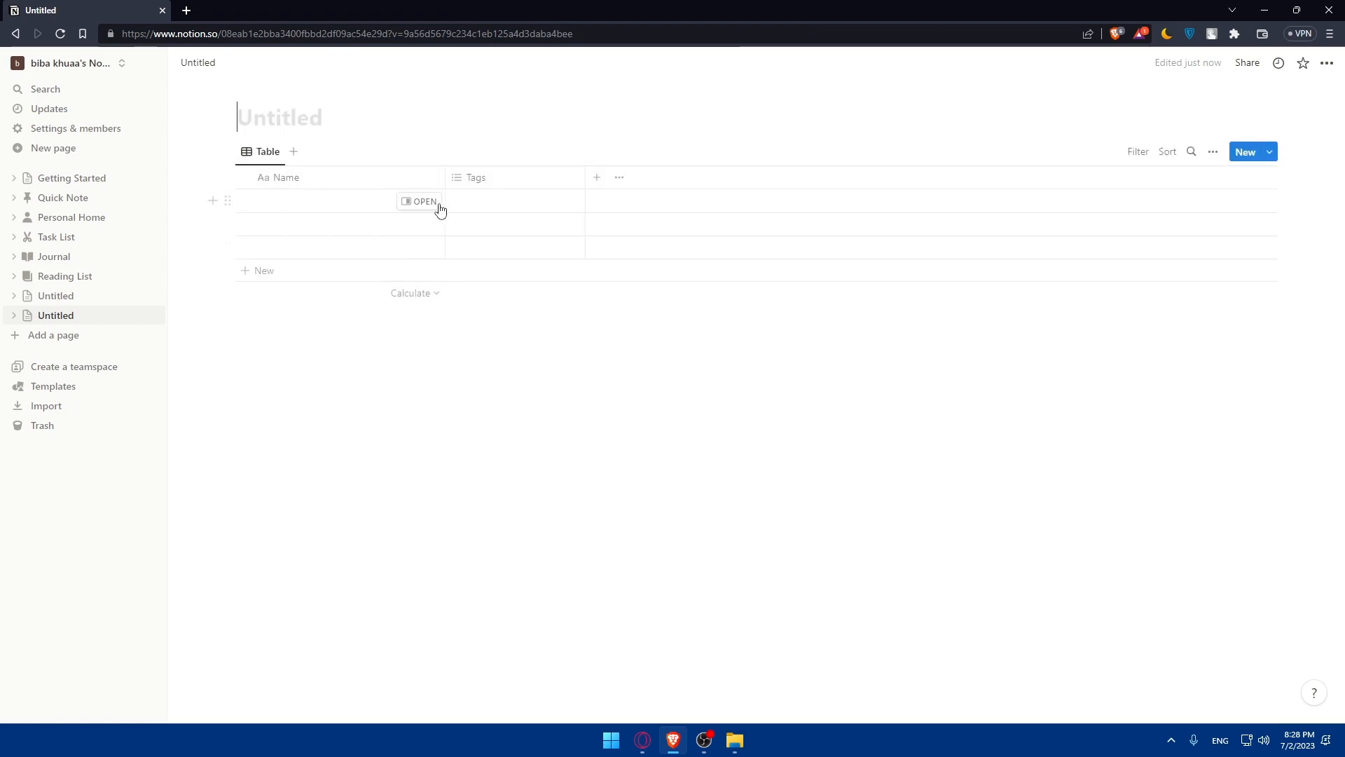
{"action": "left_click", "coordinate": [134, 315]}
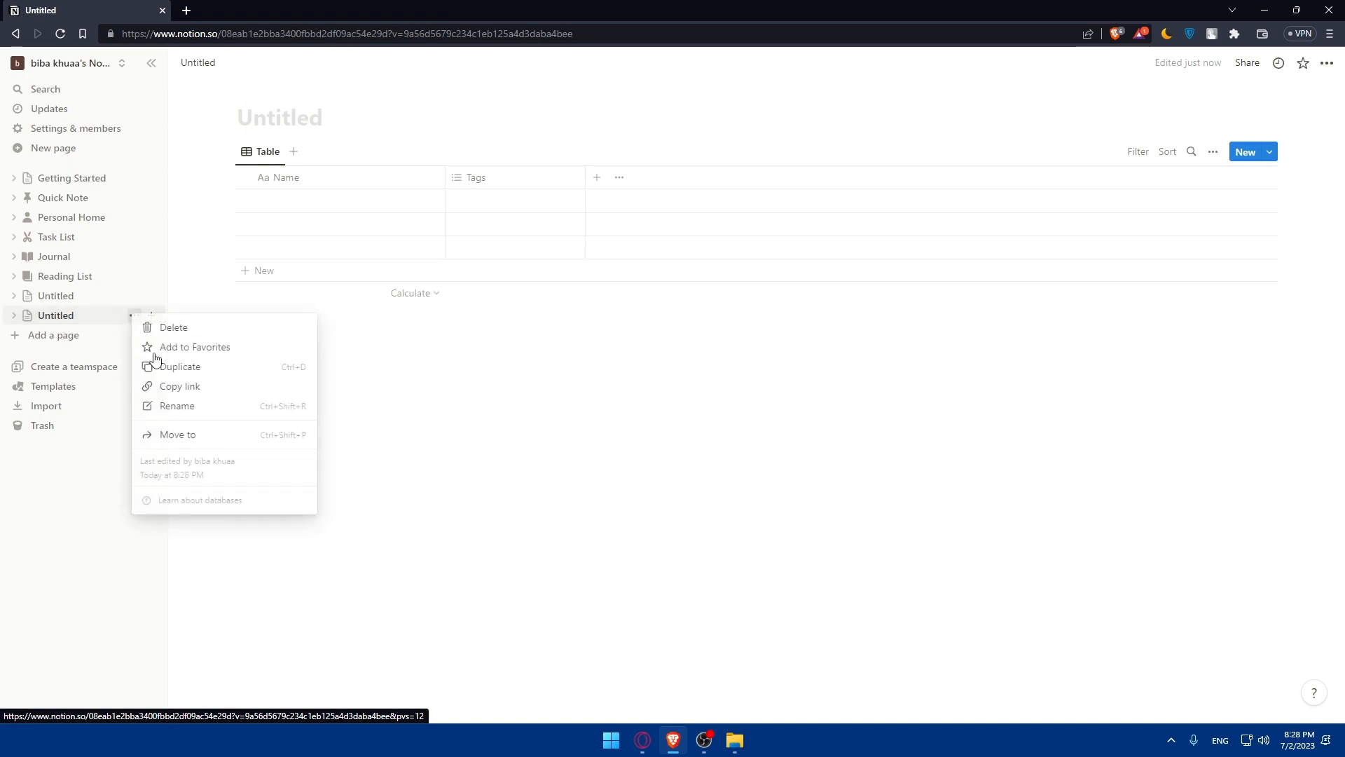
{"action": "left_click", "coordinate": [181, 326]}
Step: Reveal the additional database types on another new untitled page and delete that page
{"action": "left_click", "coordinate": [63, 315]}
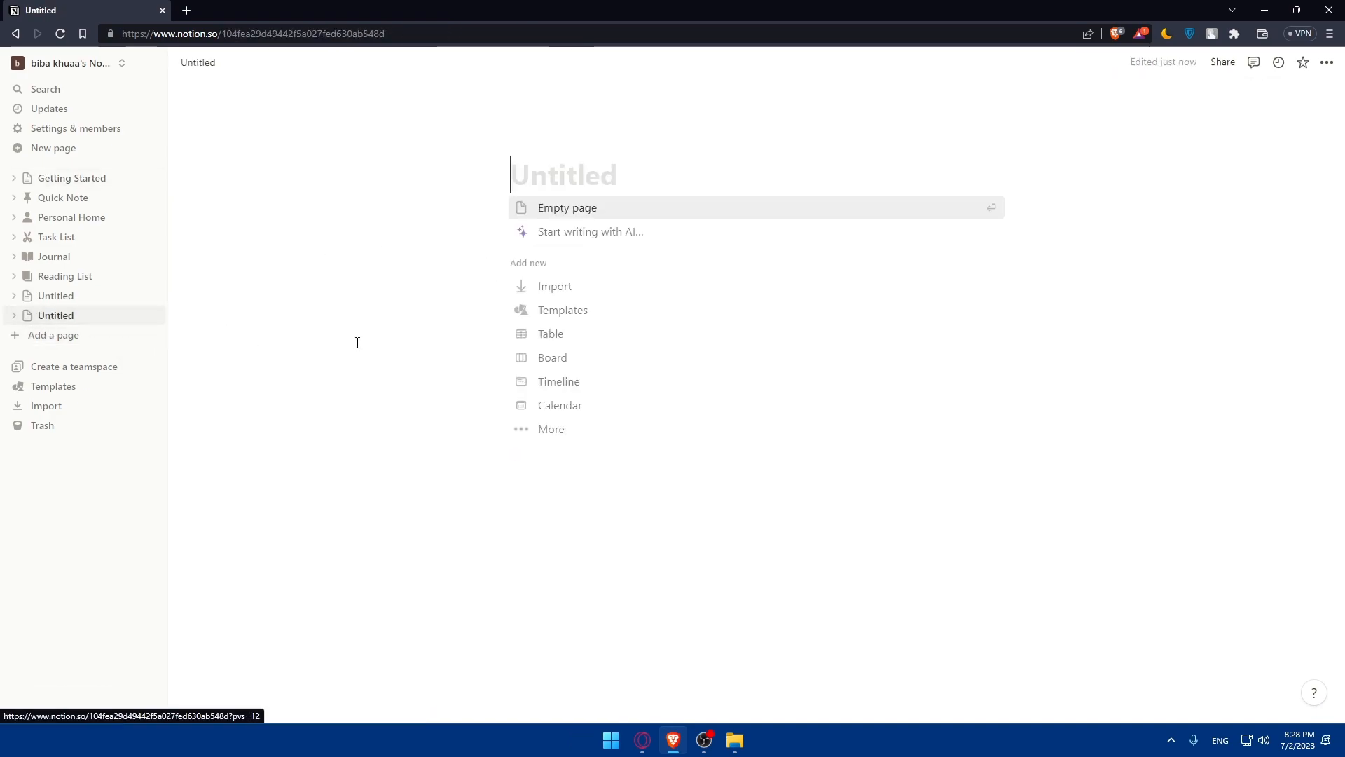
{"action": "left_click", "coordinate": [551, 429]}
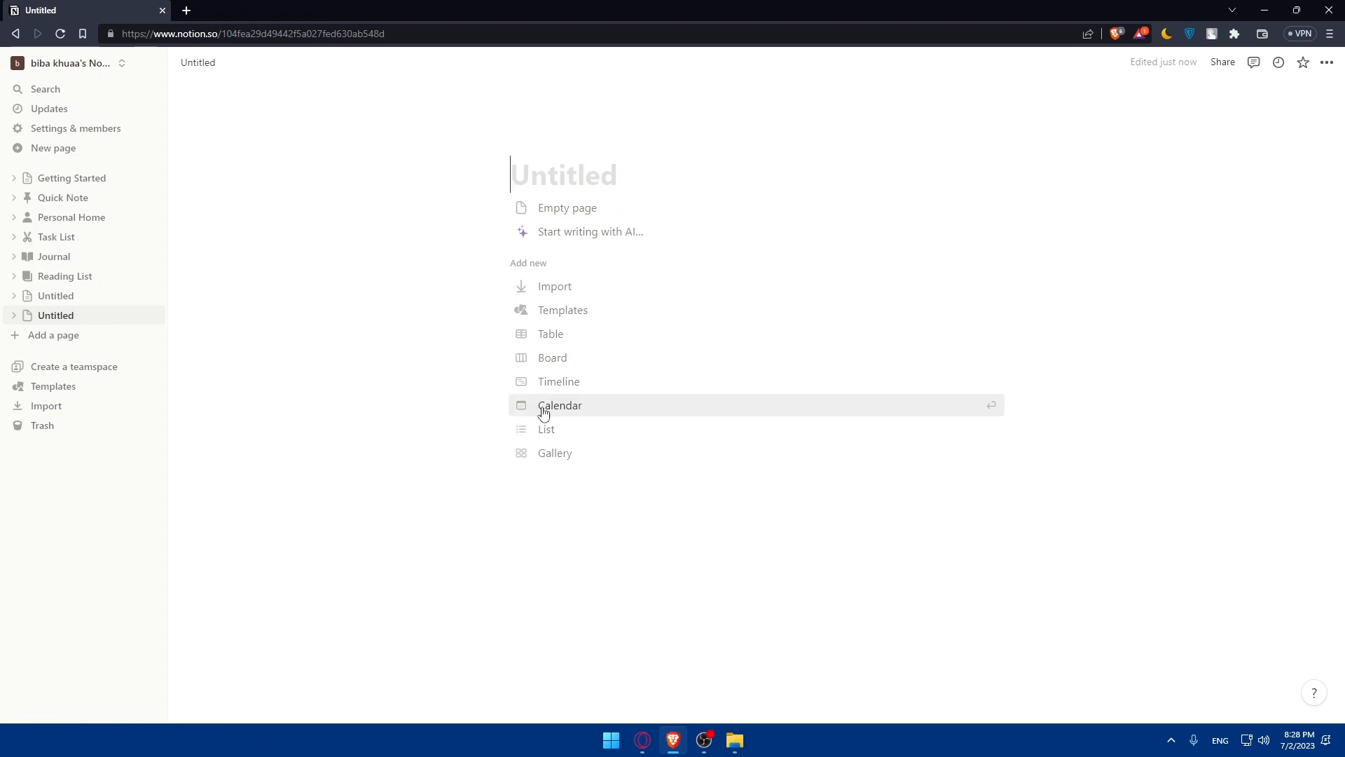
{"action": "left_click", "coordinate": [132, 315]}
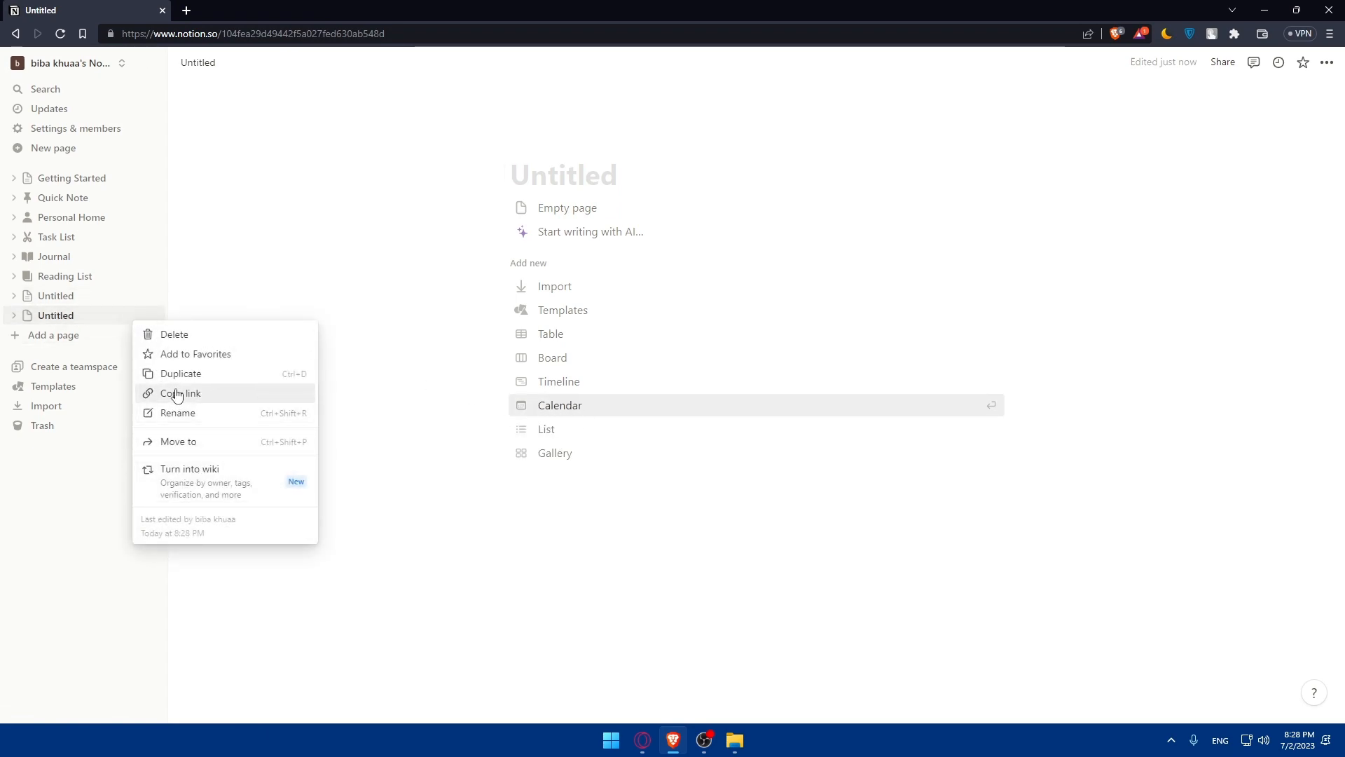
{"action": "left_click", "coordinate": [173, 335]}
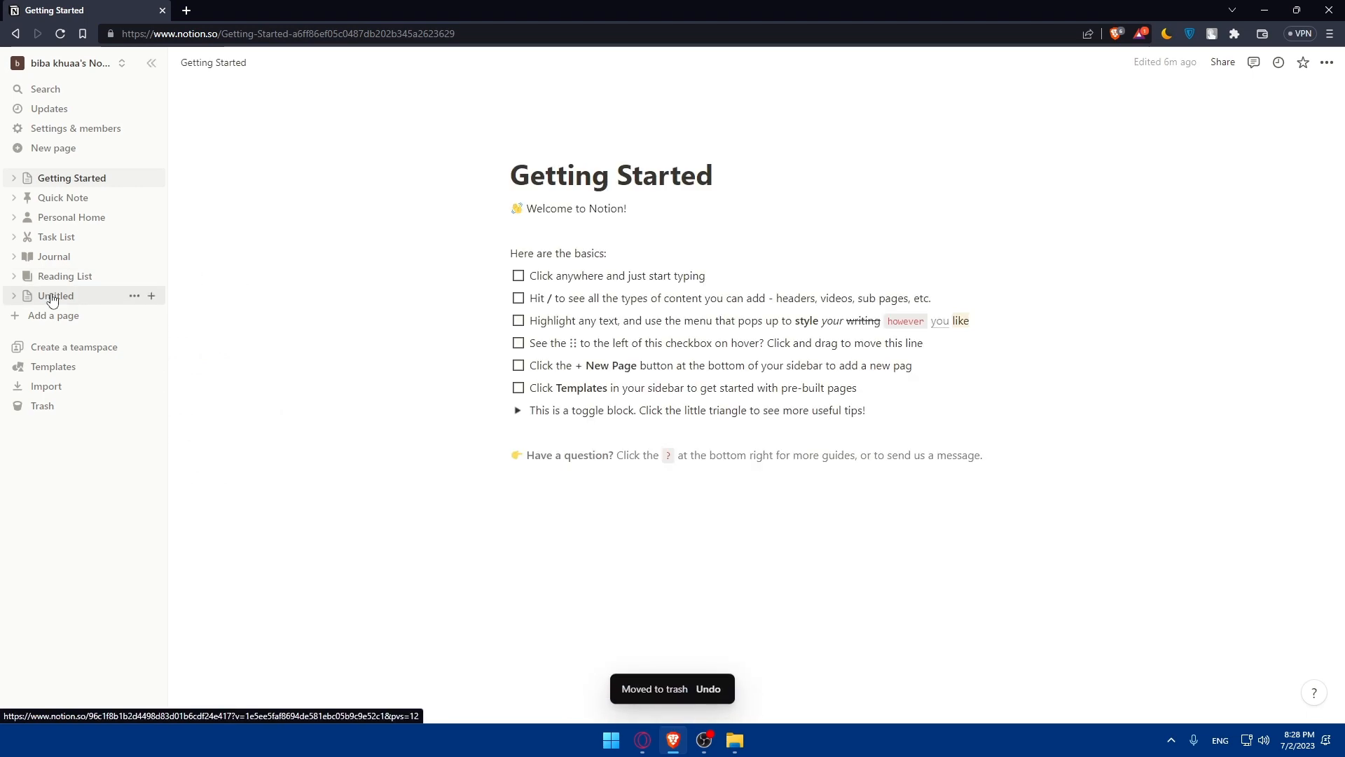
Step: Create an entry on July 3 in the untitled Calendar page and write the comment text "gfjfgjfgj" in it
{"action": "left_click", "coordinate": [51, 300]}
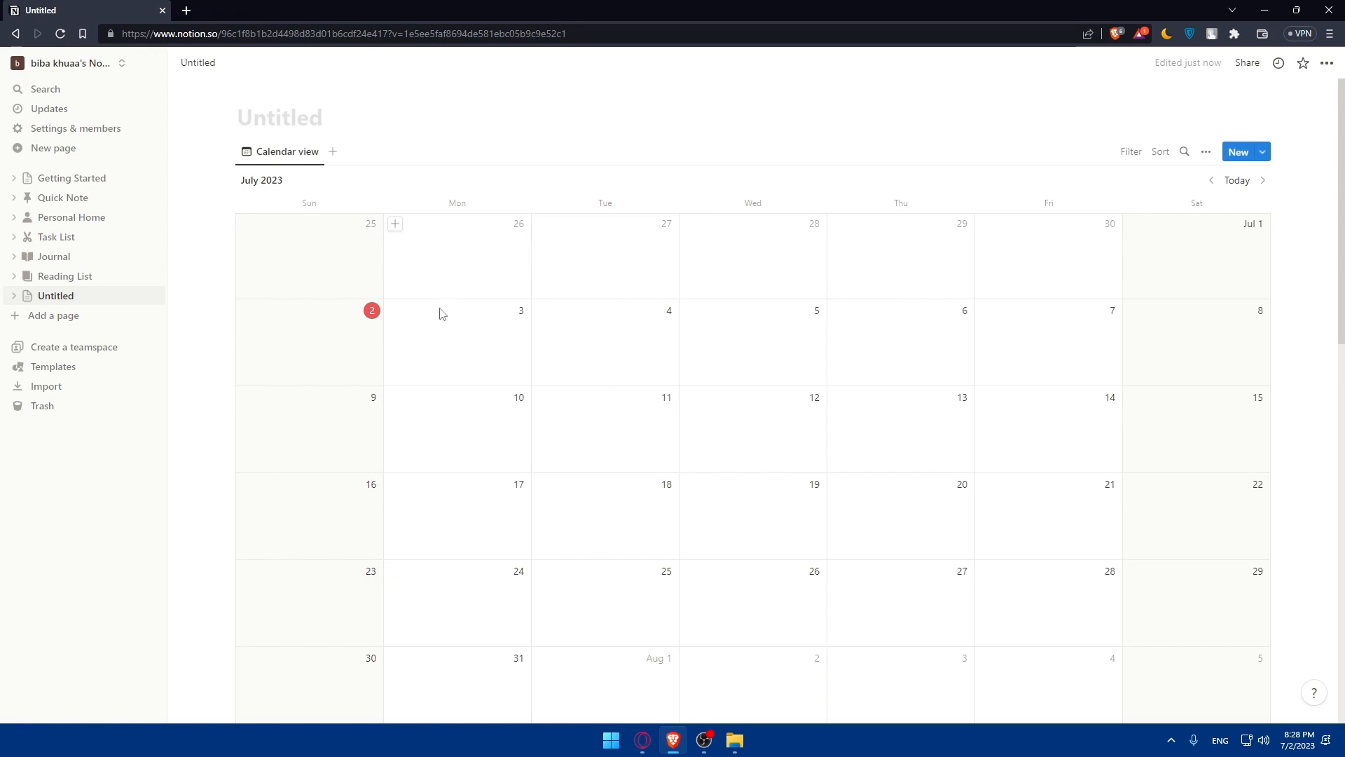
{"action": "left_click", "coordinate": [396, 311]}
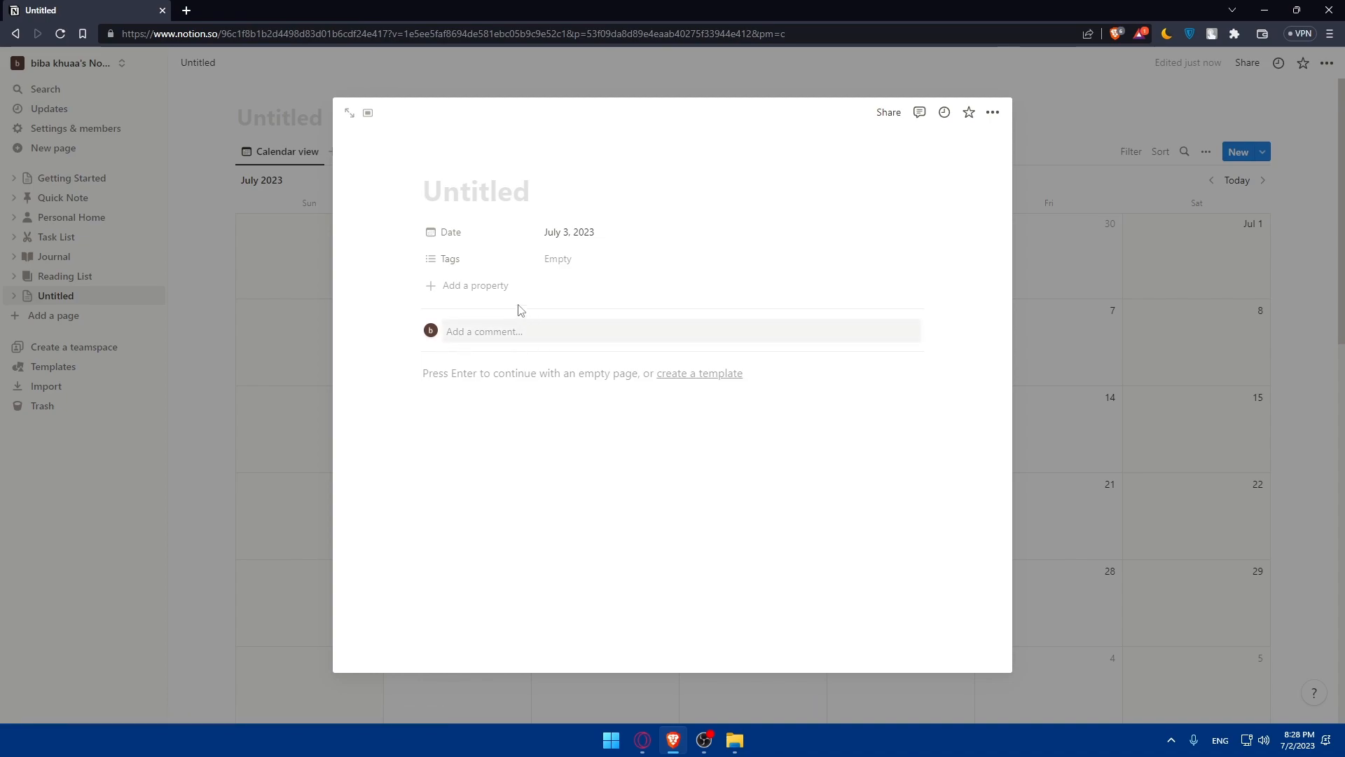
{"action": "left_click", "coordinate": [489, 334]}
{"action": "type", "text": "gfjfgjfgj"}
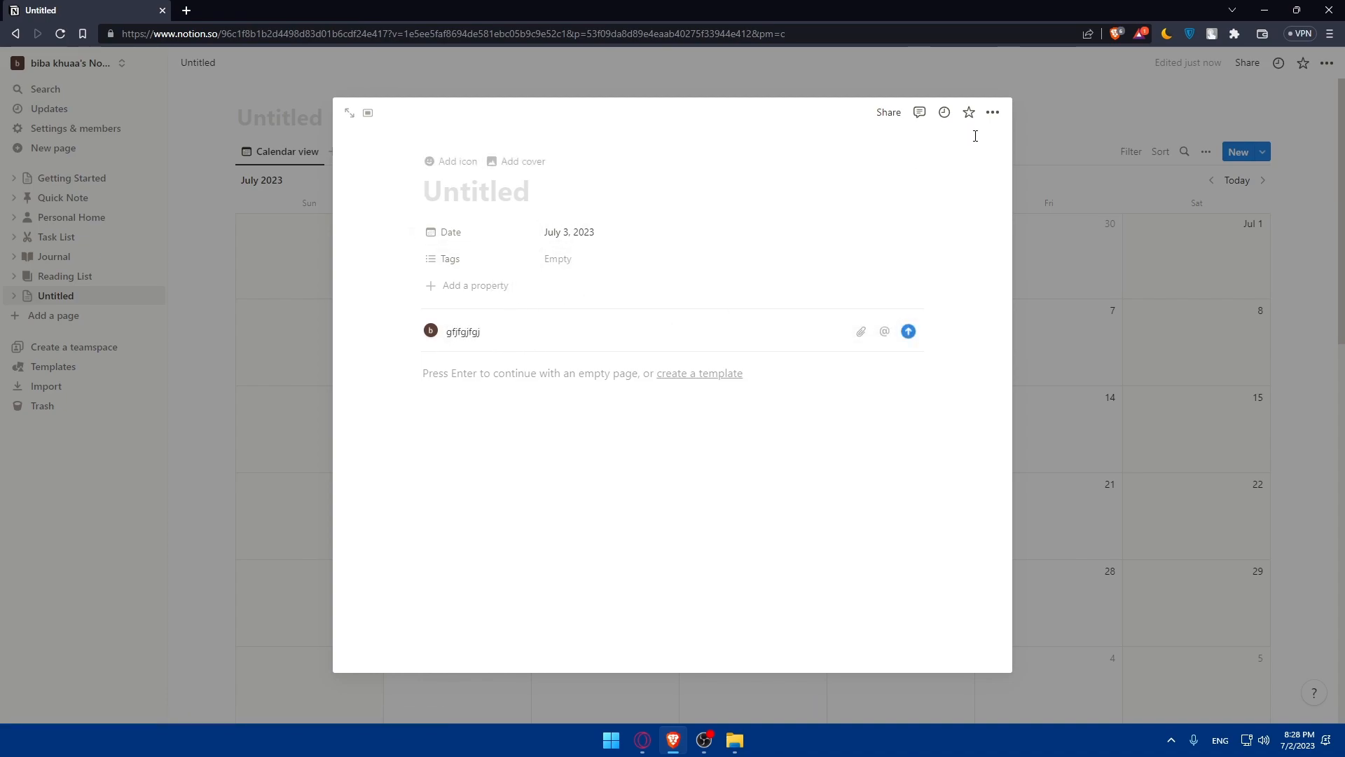
Step: Create the option "gfjfgjfg" in the entry's Tags property and close the entry
{"action": "left_click", "coordinate": [589, 259]}
{"action": "type", "text": "gfjfgjfg"}
{"action": "key", "text": "Return"}
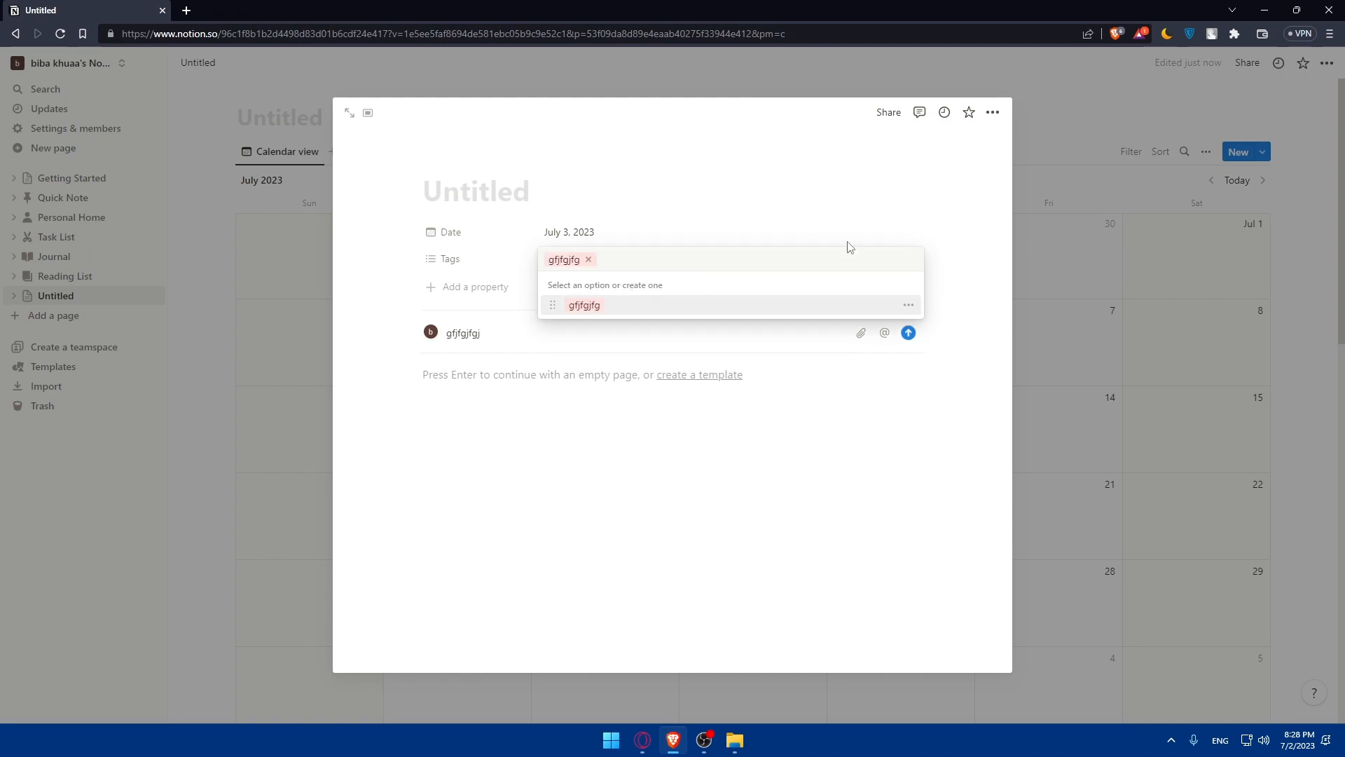
{"action": "left_click", "coordinate": [1124, 238]}
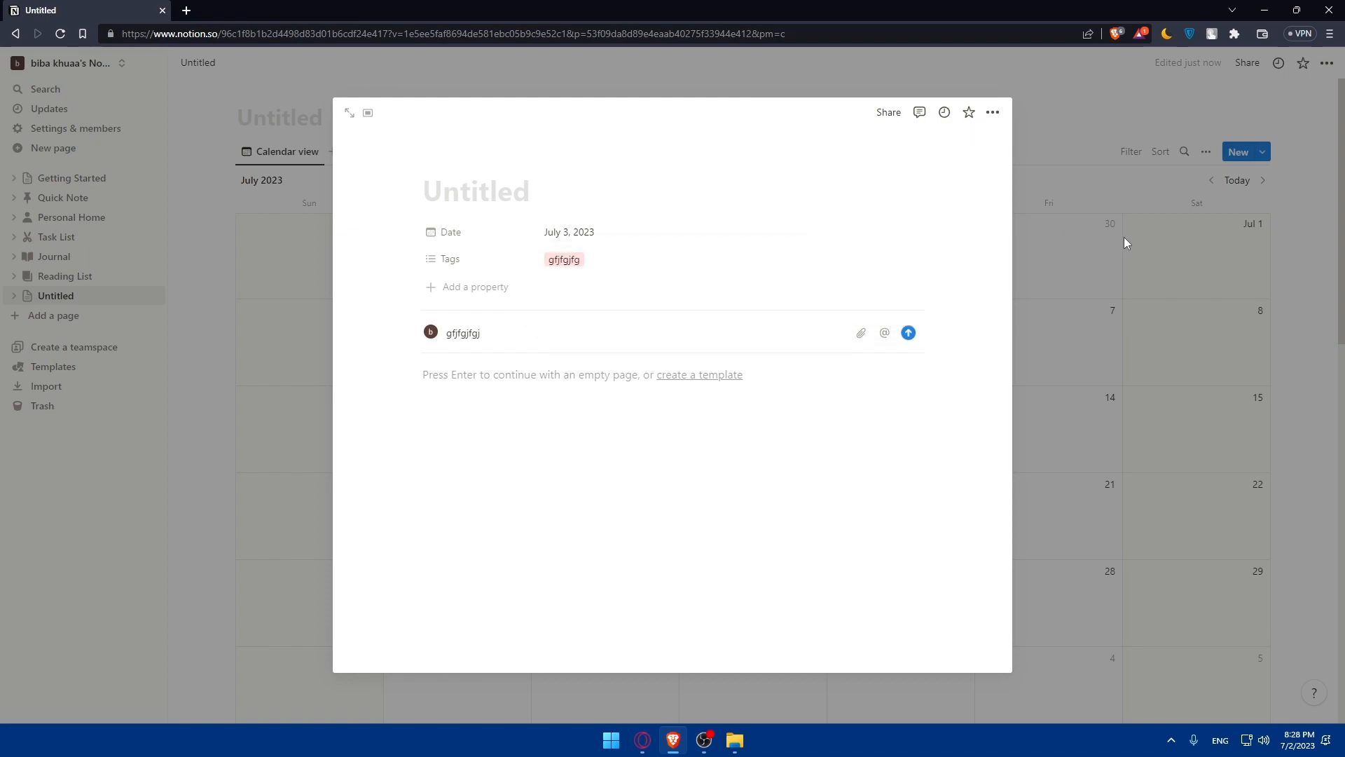
{"action": "left_click", "coordinate": [1141, 244]}
Step: Reopen the July 3 calendar entry, title it "test" and return to the calendar
{"action": "left_click", "coordinate": [462, 343]}
{"action": "key", "text": "Escape"}
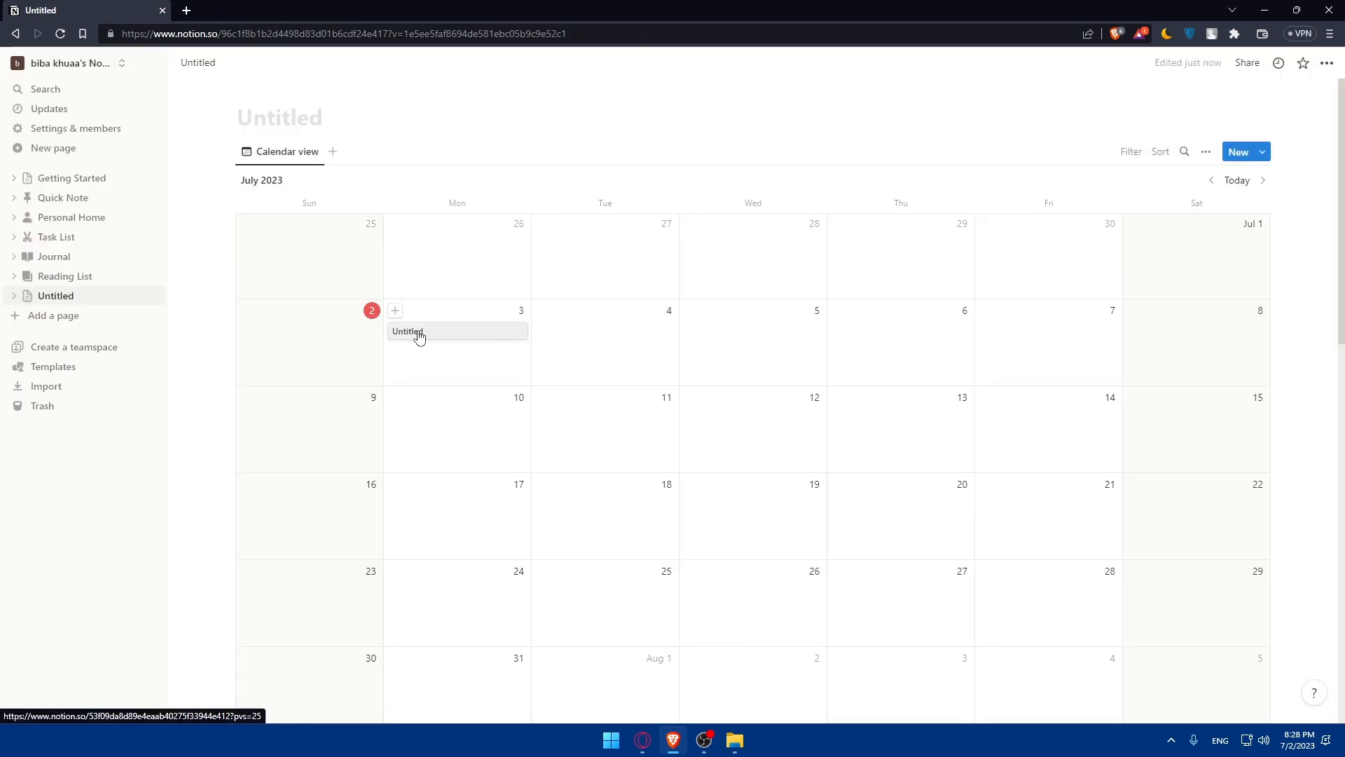
{"action": "left_click", "coordinate": [448, 342]}
{"action": "type", "text": "test"}
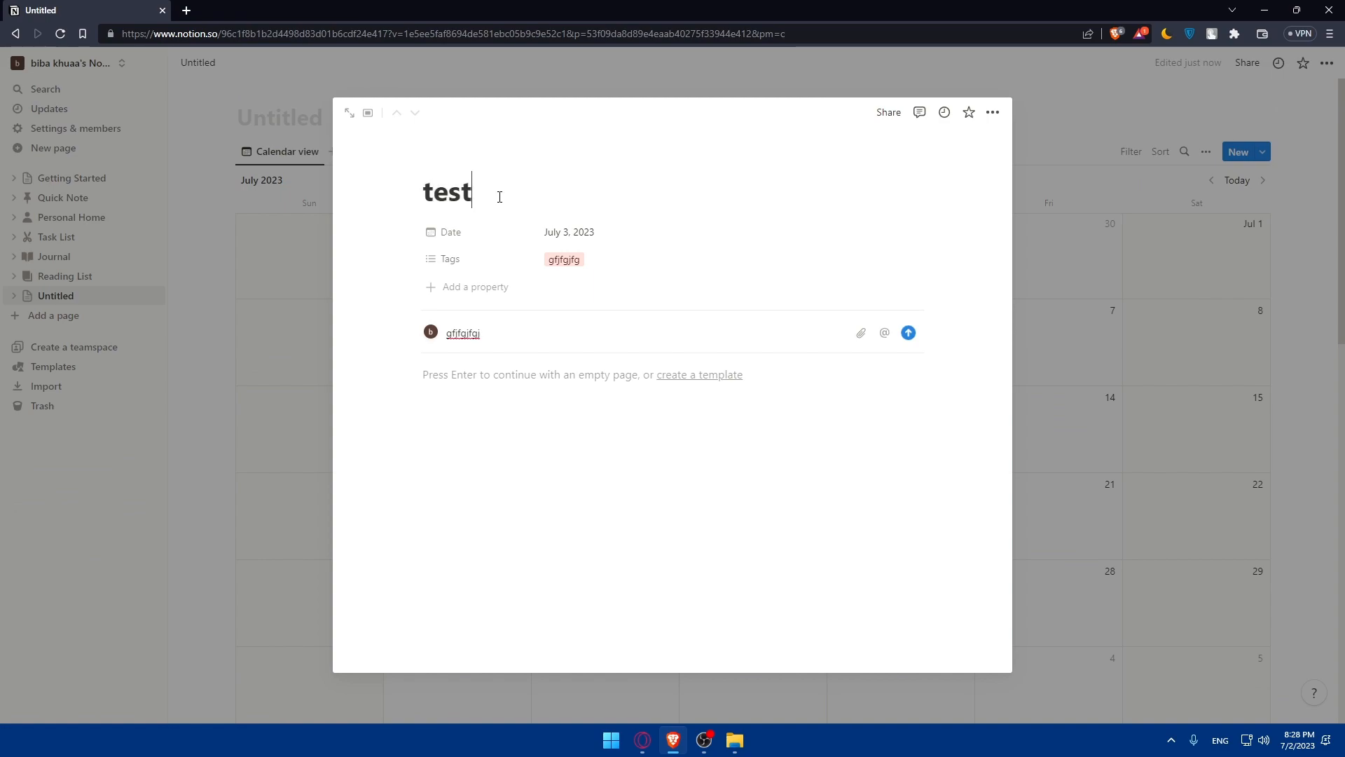
{"action": "key", "text": "Return"}
{"action": "left_click", "coordinate": [182, 300]}
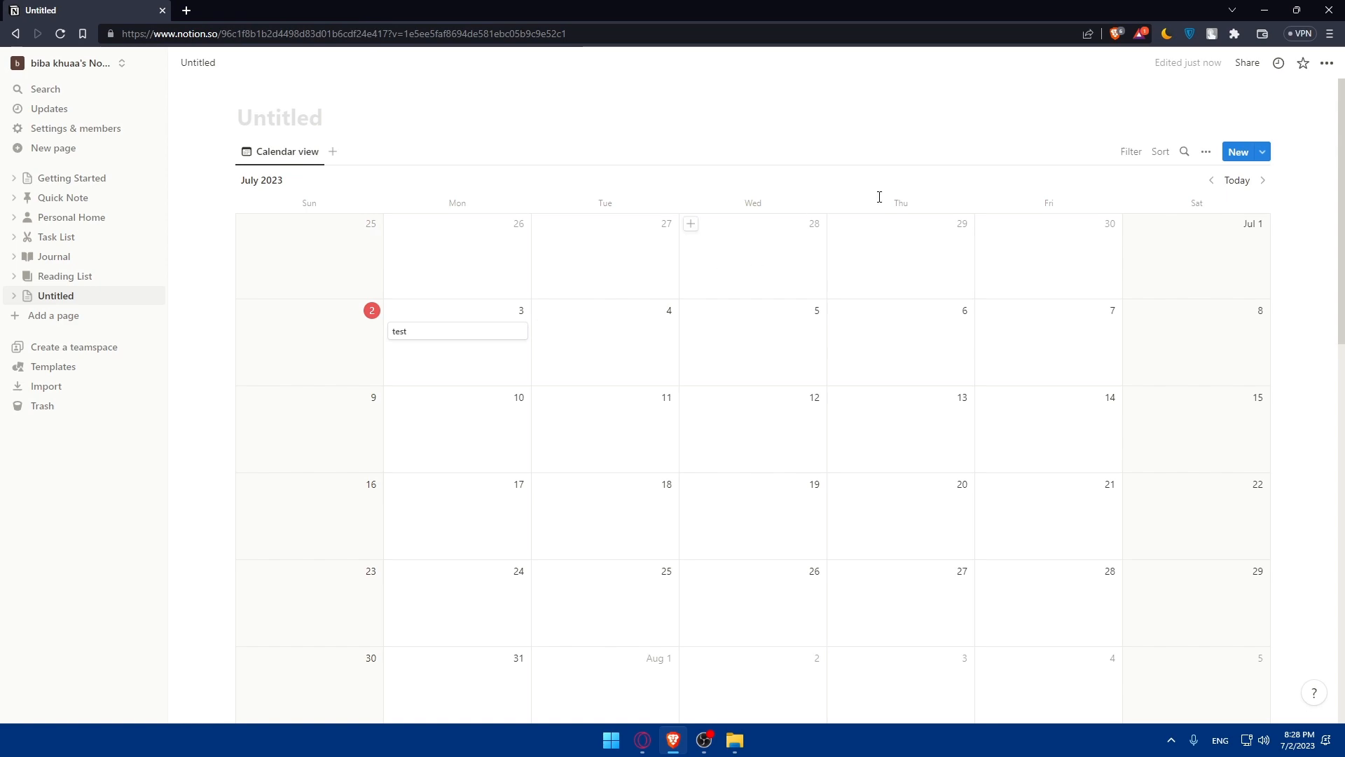
Step: Show the calendar's view options and delete the untitled Calendar page from the workspace
{"action": "left_click", "coordinate": [1205, 152]}
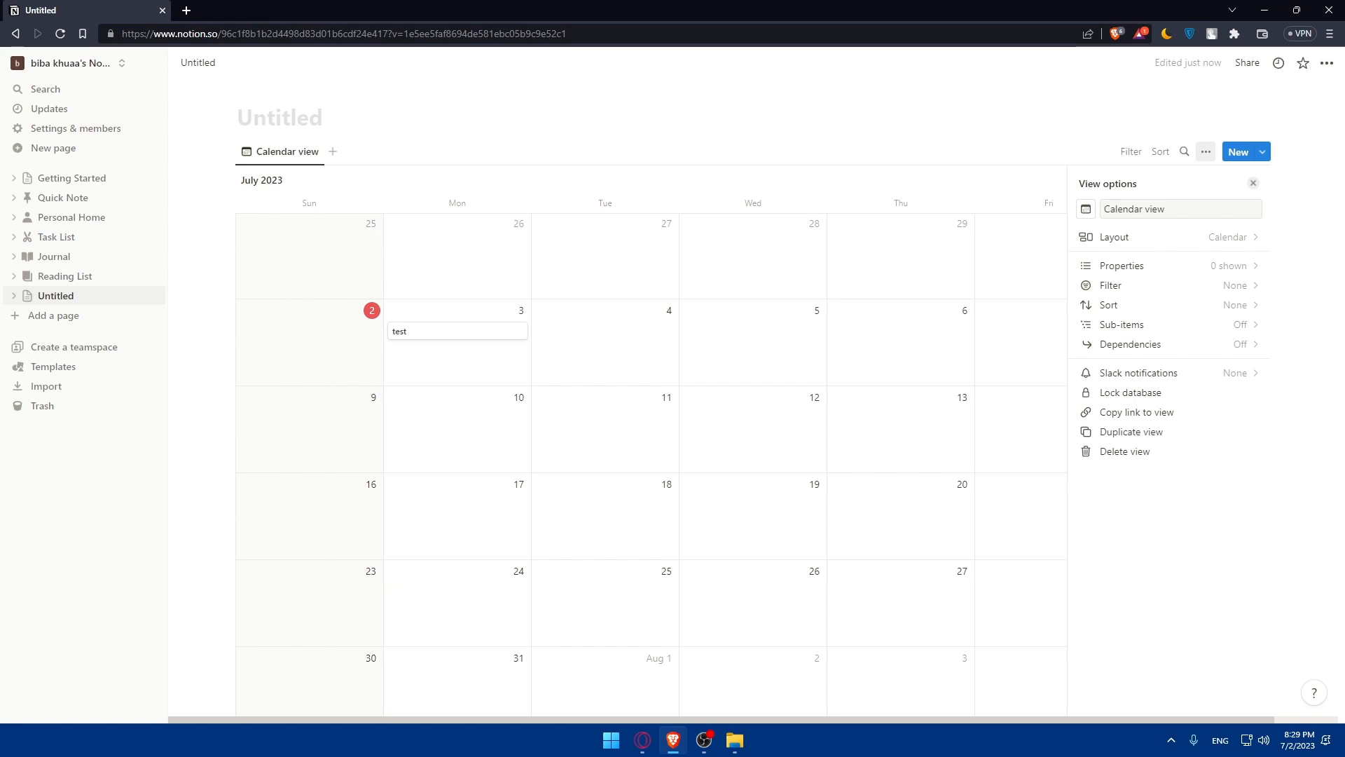
{"action": "left_click", "coordinate": [134, 297]}
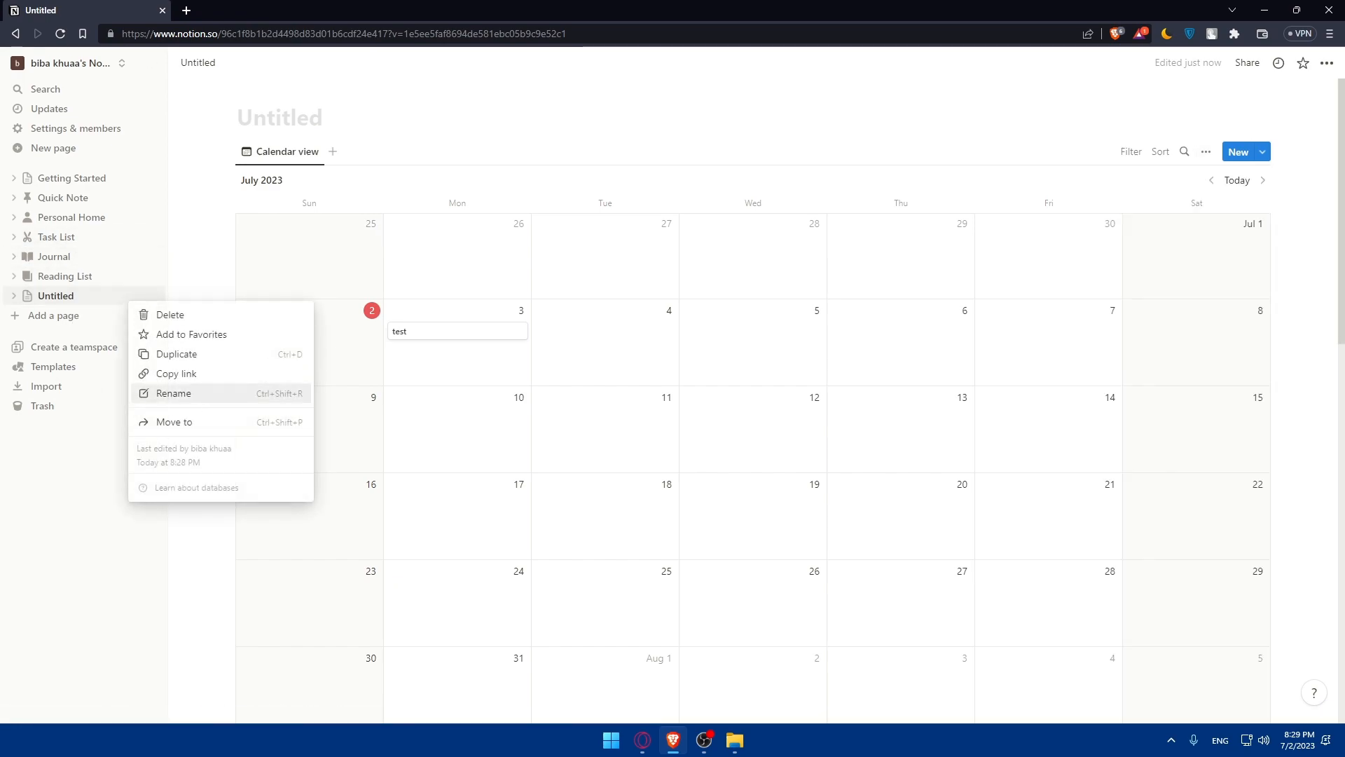
{"action": "left_click", "coordinate": [172, 316]}
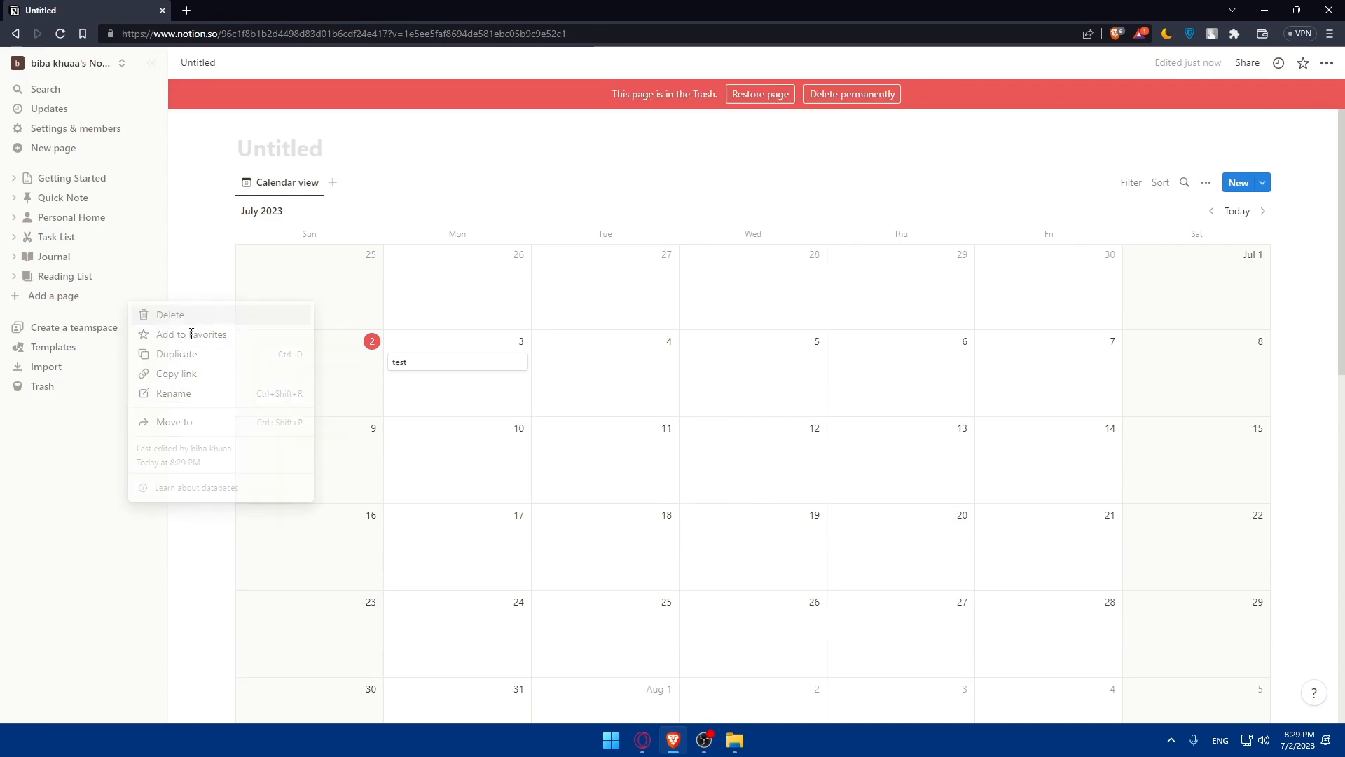